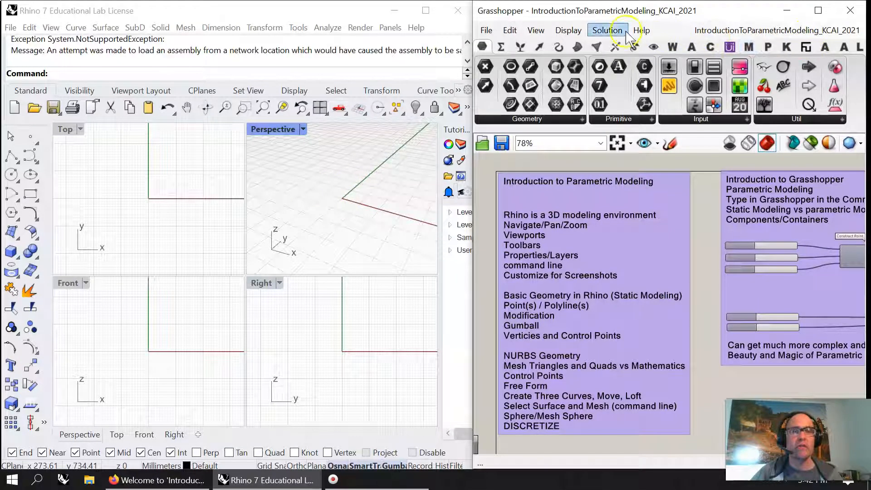
click(673, 48)
click(692, 48)
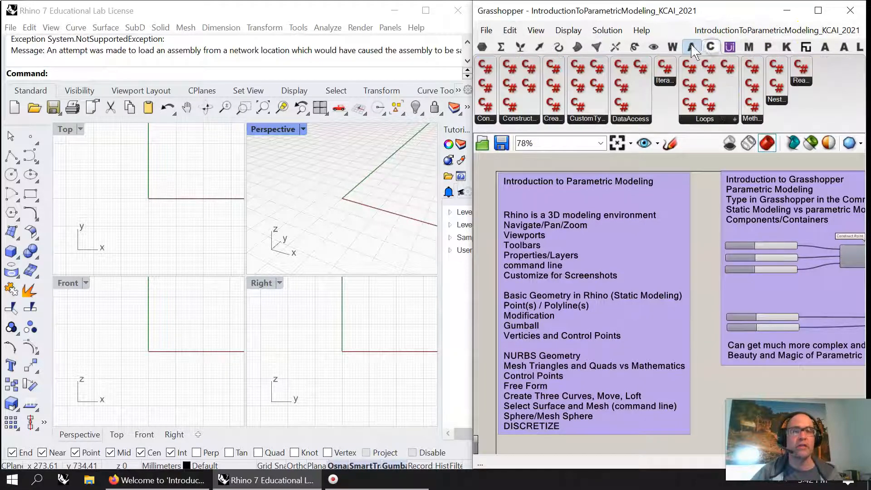
click(673, 48)
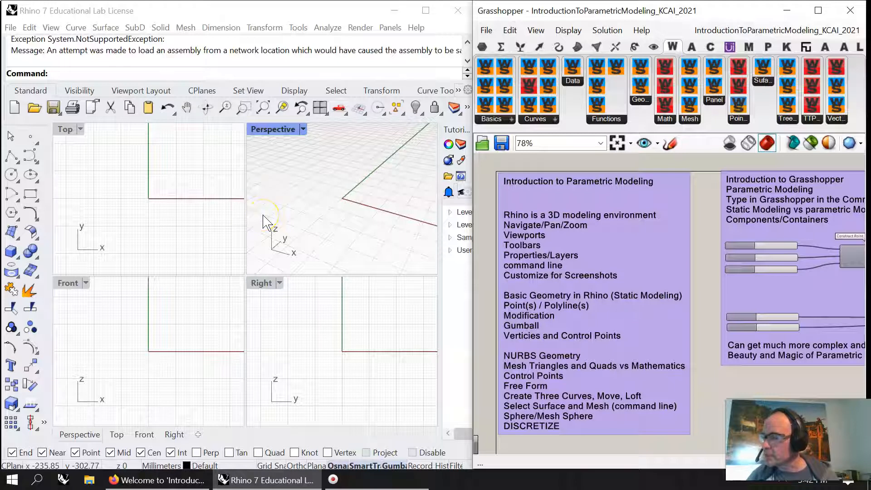
Step: Maximize the Perspective viewport so that it fills the modeling area
mouse_move(350, 200)
right_down()
mouse_move(314, 202)
mouse_move(311, 185)
mouse_move(355, 219)
mouse_move(354, 201)
mouse_move(375, 210)
mouse_move(333, 206)
mouse_move(346, 207)
right_up()
scroll(354, 207, down, 5)
scroll(352, 205, up, 5)
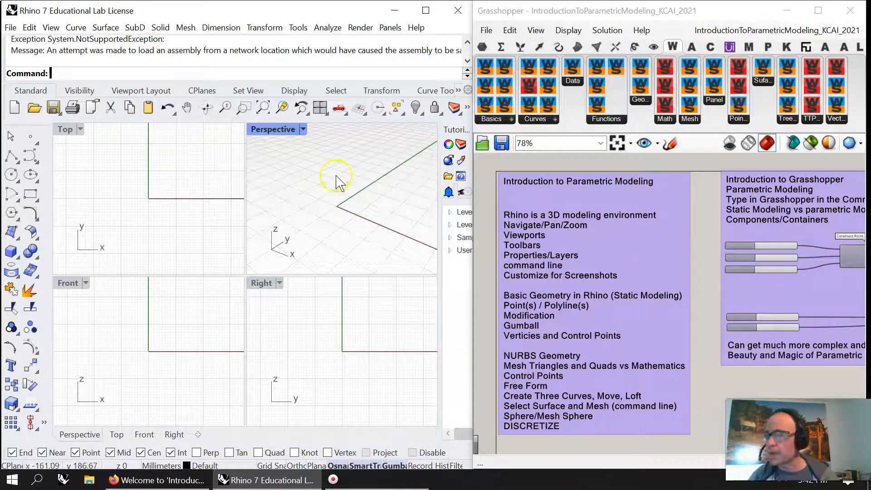
double_click(273, 130)
scroll(267, 297, up, 5)
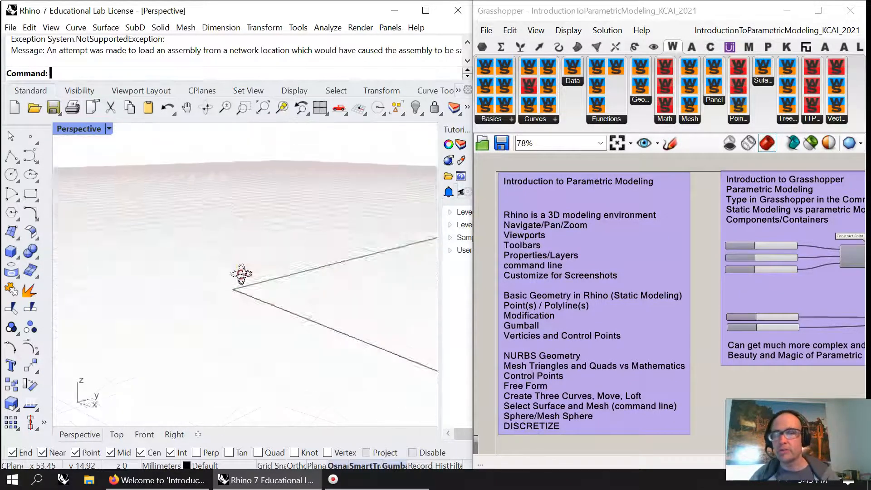
double_click(78, 129)
click(78, 129)
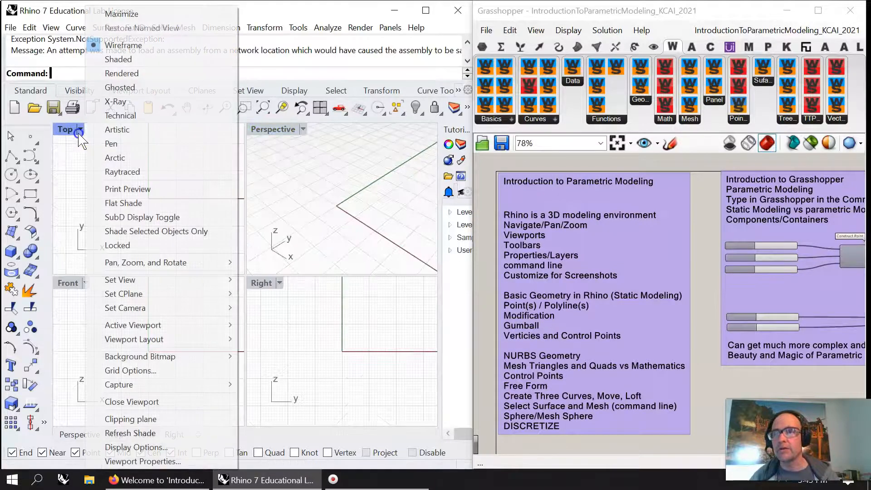
double_click(272, 129)
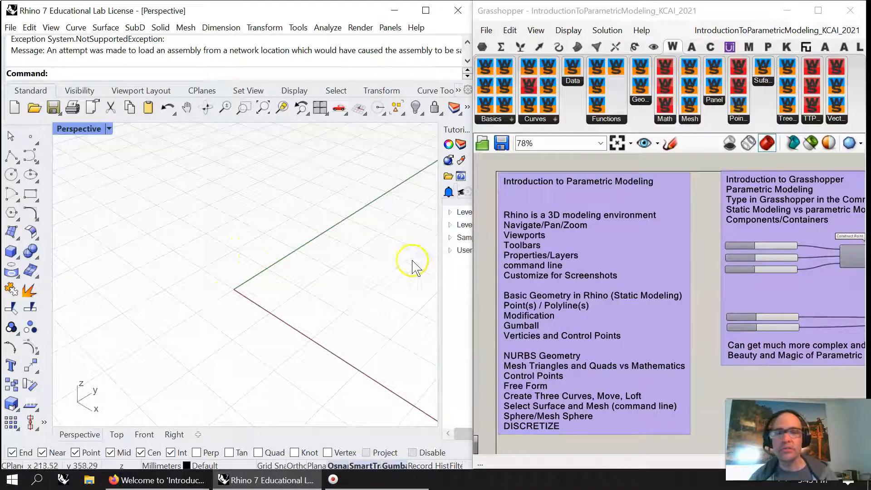
Step: Widen the side panel to view the viewport properties and the layer list, and narrow it again
drag(441, 271, 307, 265)
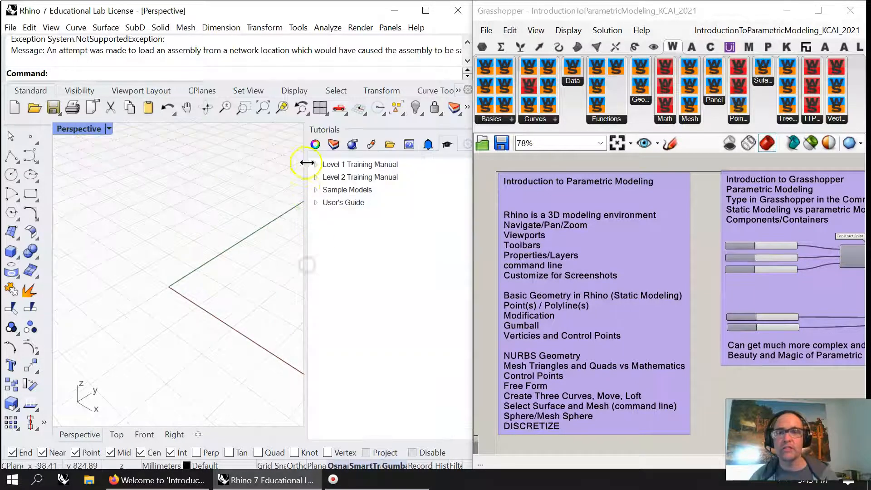
click(315, 144)
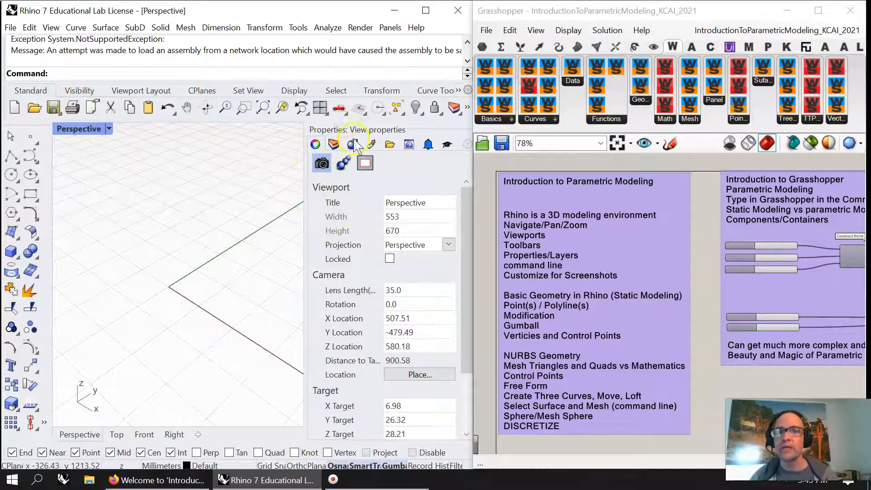
click(334, 144)
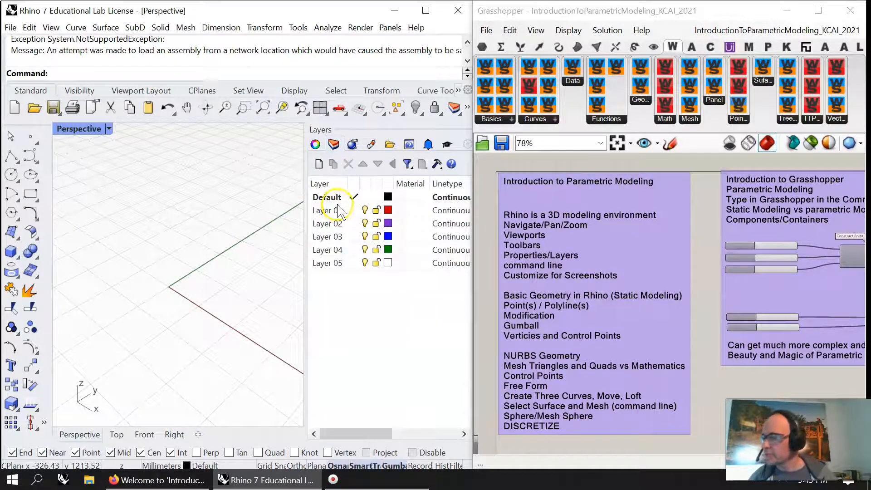
drag(306, 234, 439, 242)
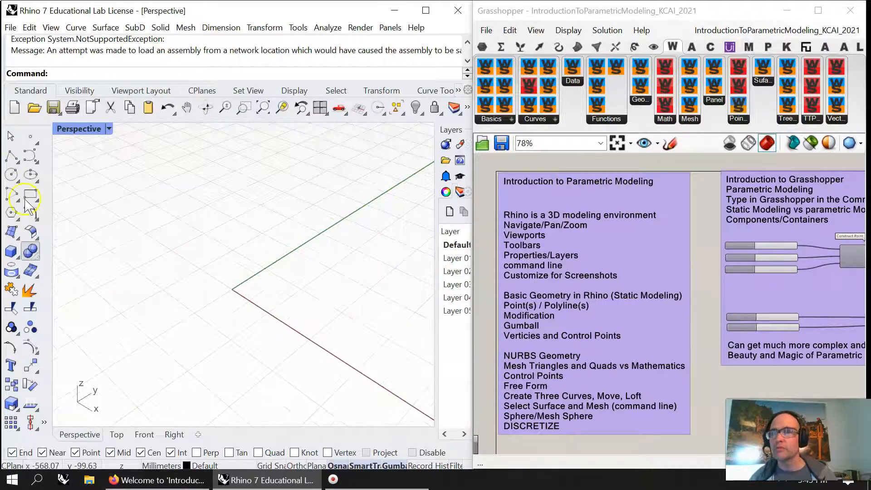
click(71, 74)
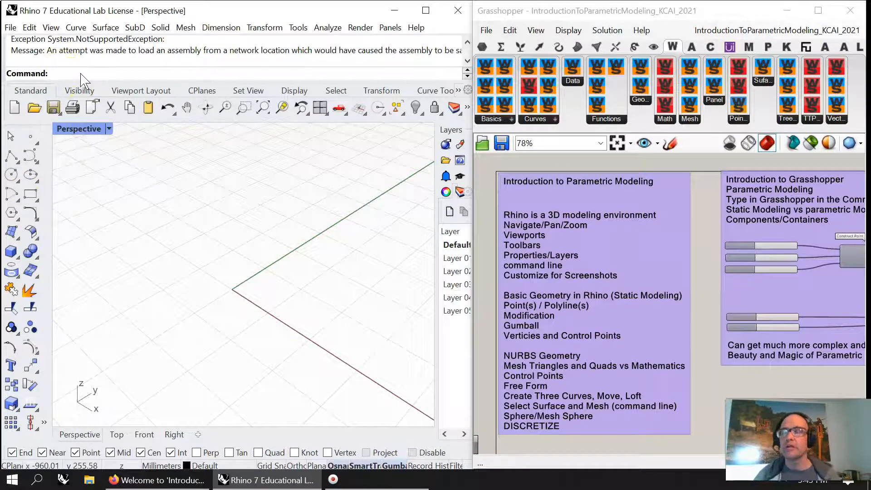
click(77, 29)
click(107, 29)
click(138, 28)
click(159, 29)
click(160, 29)
click(220, 29)
click(221, 28)
click(83, 59)
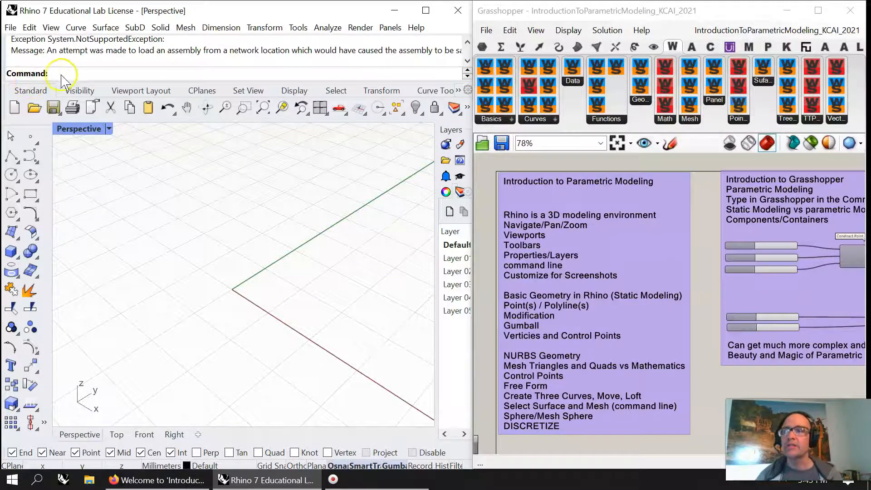
Step: Examine the Appearance and viewport color settings in the Rhino options and close them unchanged
click(298, 28)
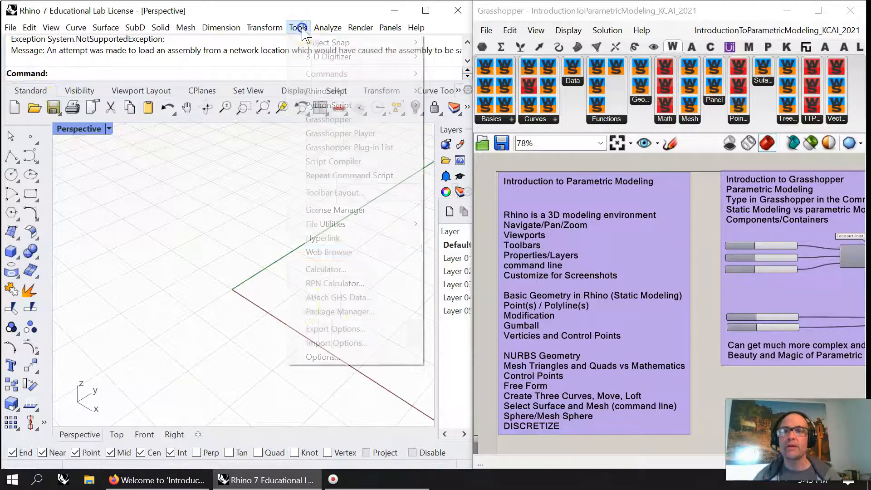
click(317, 358)
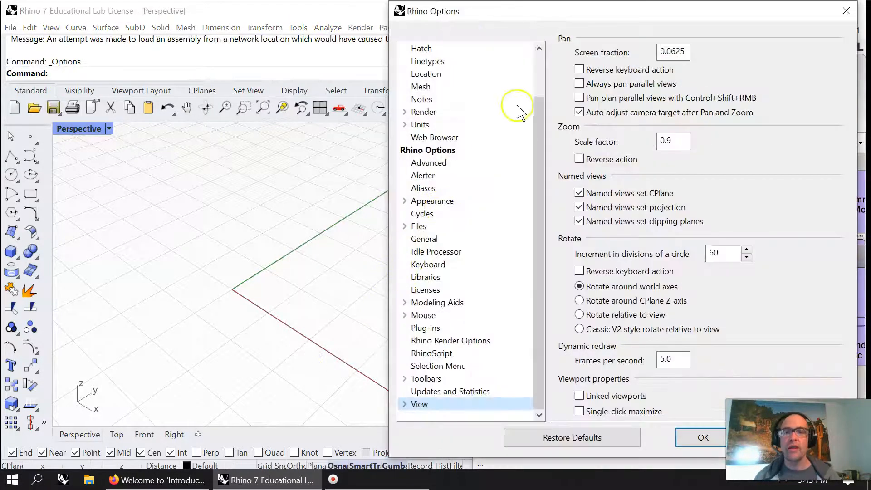
click(444, 204)
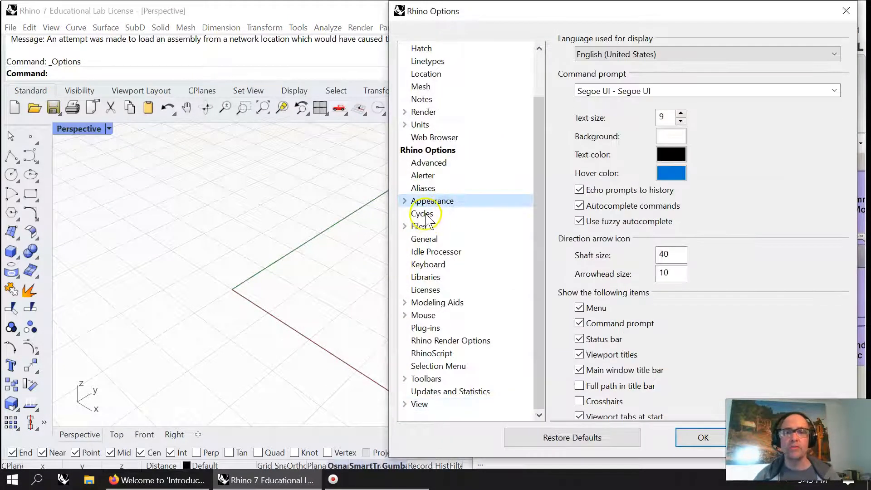
click(404, 201)
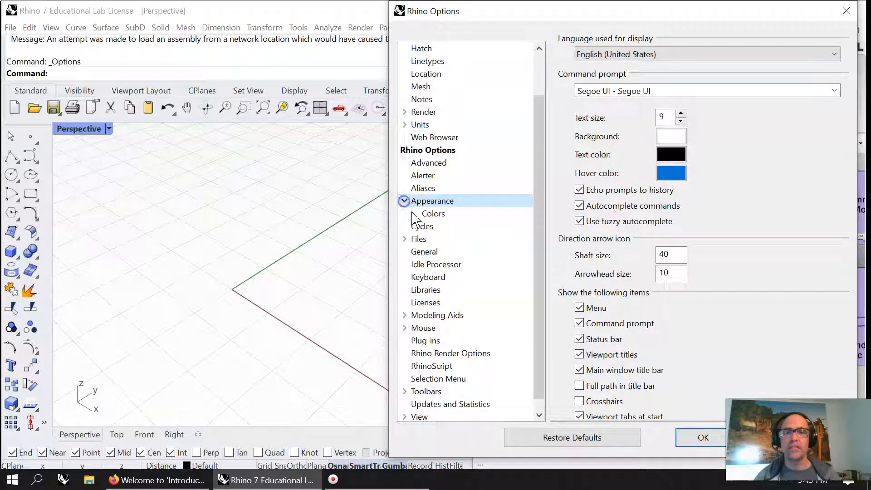
click(428, 214)
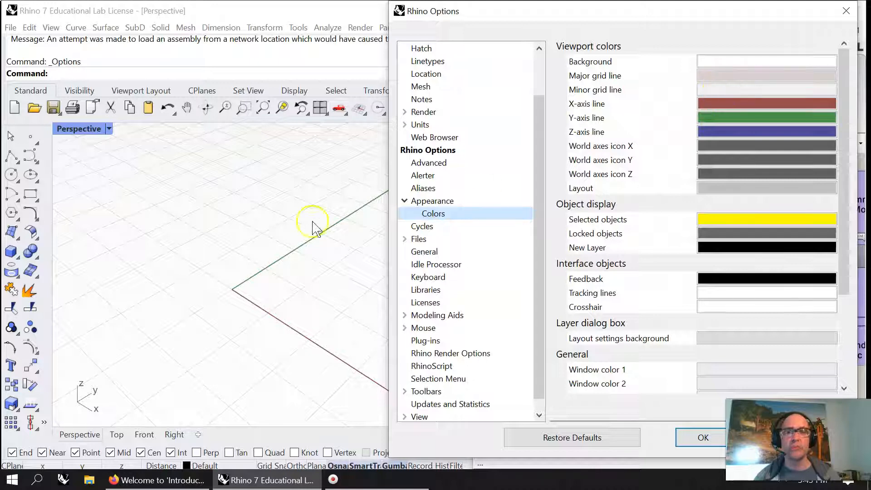
click(704, 439)
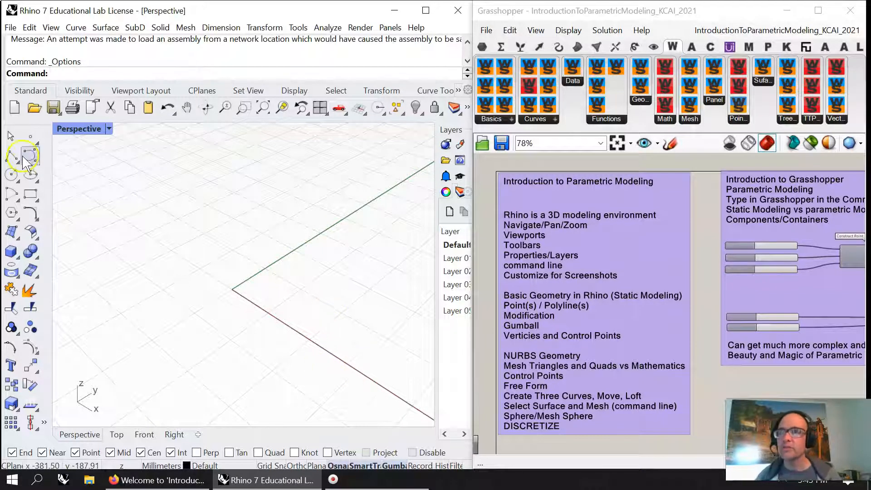
Step: Place a single point near the Y axis and a series of five more points scattered around the origin
click(28, 137)
click(272, 267)
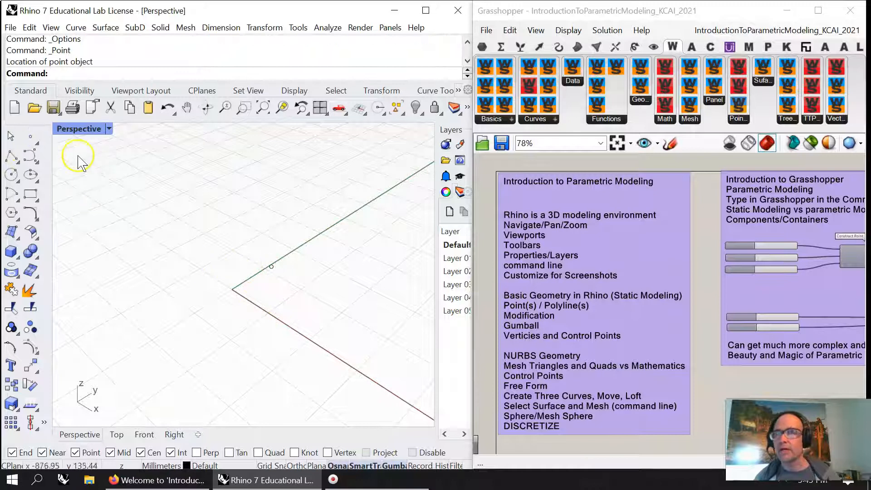
right_click(33, 141)
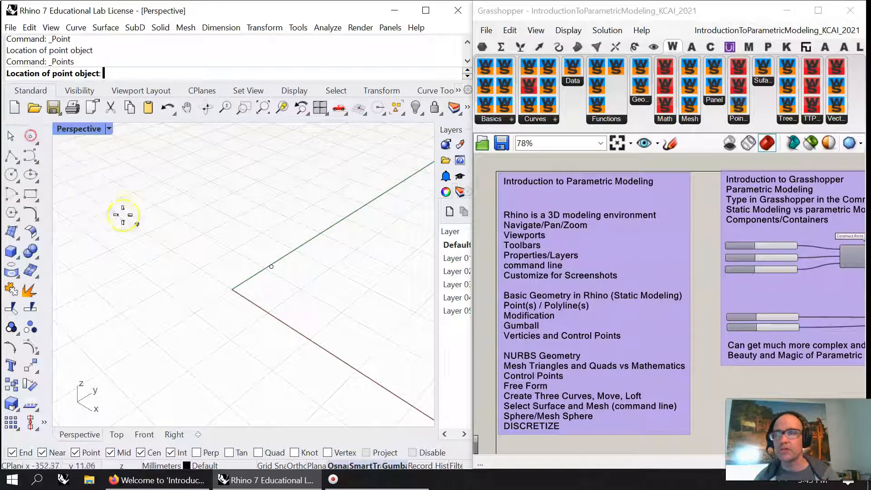
click(181, 239)
click(218, 208)
click(308, 220)
click(347, 296)
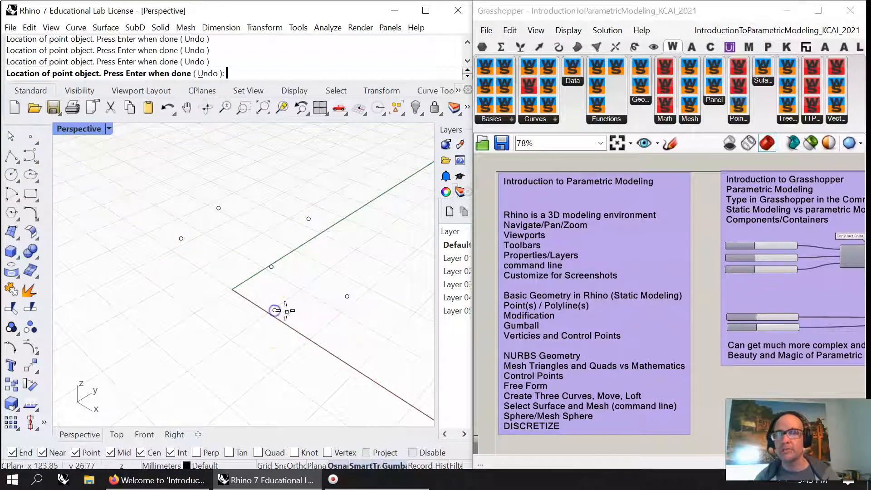
click(275, 309)
right_click(311, 357)
Step: Delete all six points
drag(364, 344, 152, 172)
key(Delete)
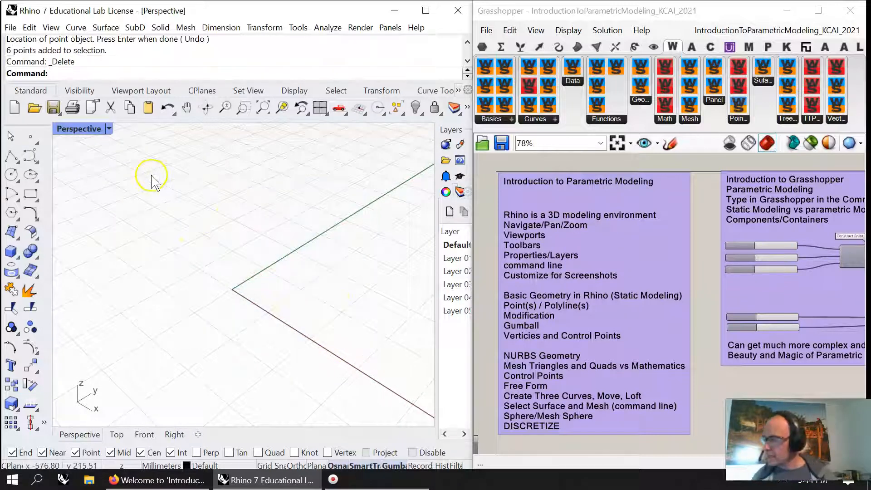
Step: Draw an open zigzag polyline with five vertices that ends just across the Y axis
click(11, 156)
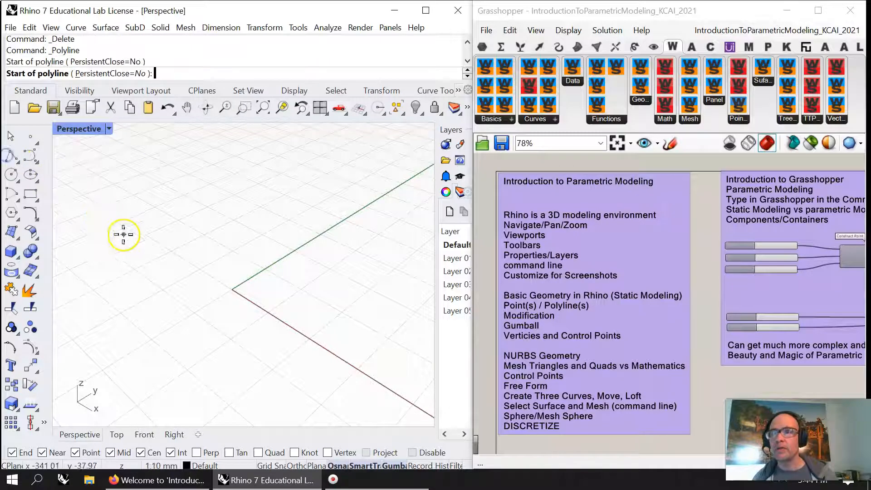
click(123, 234)
click(198, 191)
click(189, 271)
click(264, 234)
click(298, 270)
right_click(298, 270)
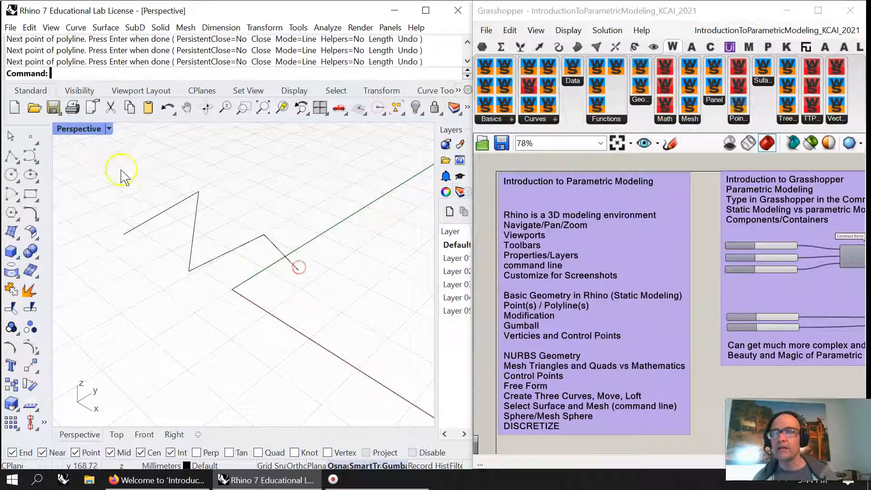
Step: Draw an open wavy degree-3 curve with seven control points in front of the polyline, ending across the Y axis
click(29, 157)
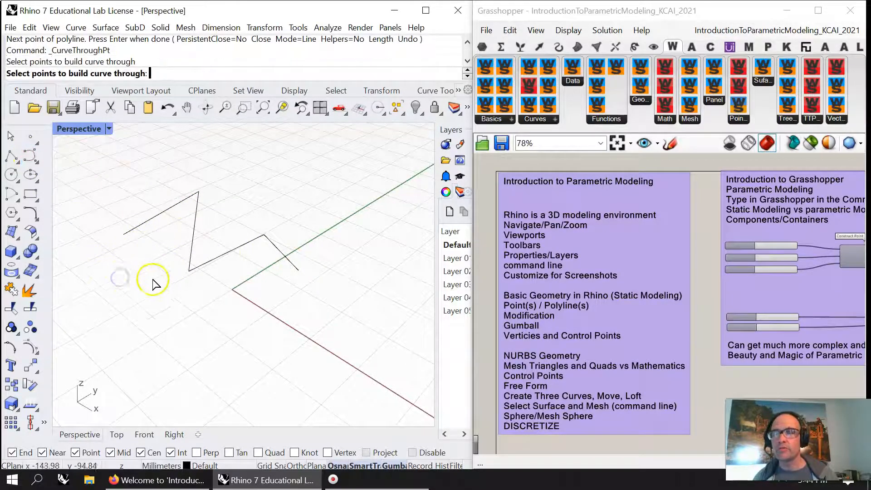
click(31, 160)
click(130, 276)
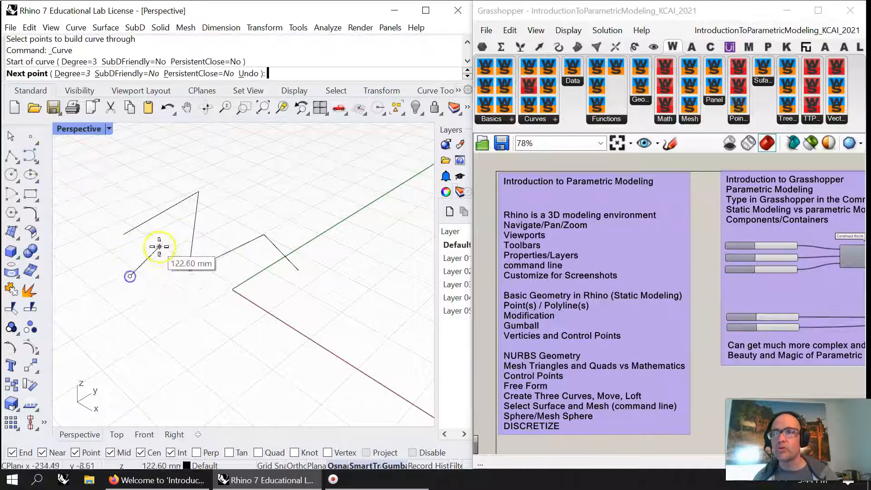
click(160, 246)
click(167, 338)
click(244, 343)
click(248, 266)
click(313, 248)
click(315, 271)
right_click(323, 274)
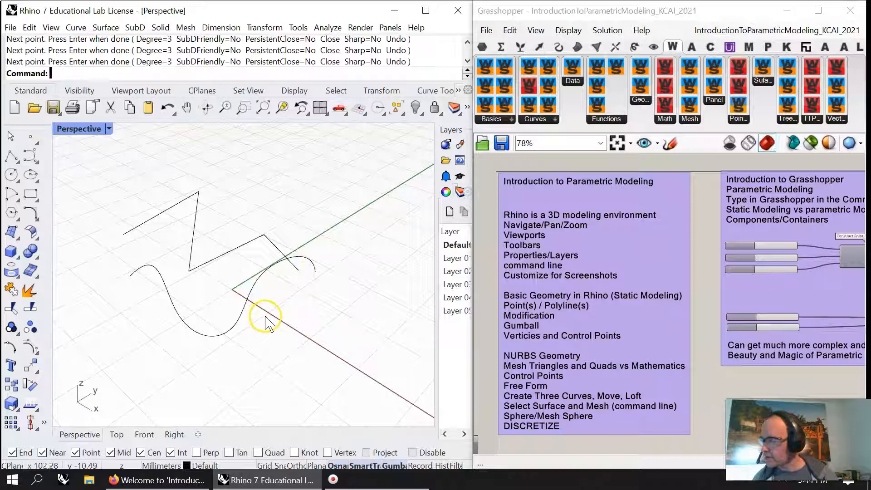
Step: Raise the wavy curve's end control point together with the polyline along the Z axis, and clear the selection
click(314, 269)
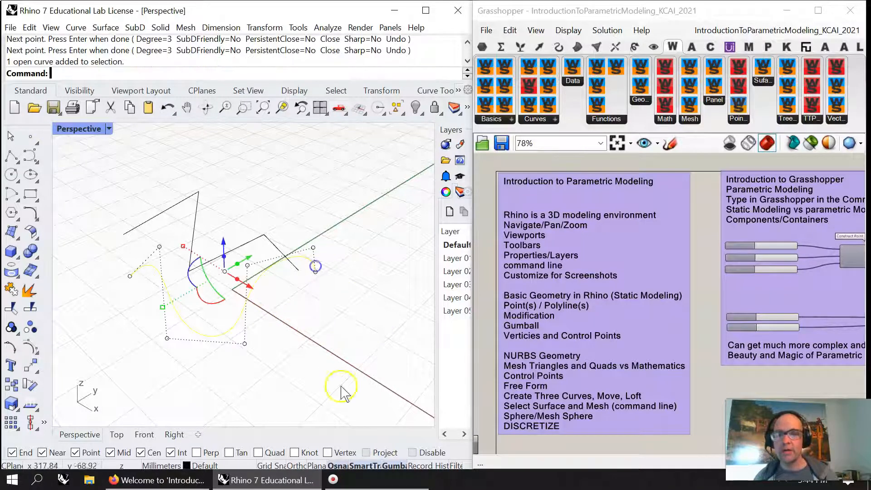
drag(341, 306, 295, 257)
drag(216, 213, 216, 155)
click(314, 214)
key(Escape)
mouse_move(305, 294)
right_down()
mouse_move(252, 276)
mouse_move(340, 331)
mouse_move(288, 255)
mouse_move(313, 286)
mouse_move(300, 275)
right_up()
click(220, 211)
click(261, 285)
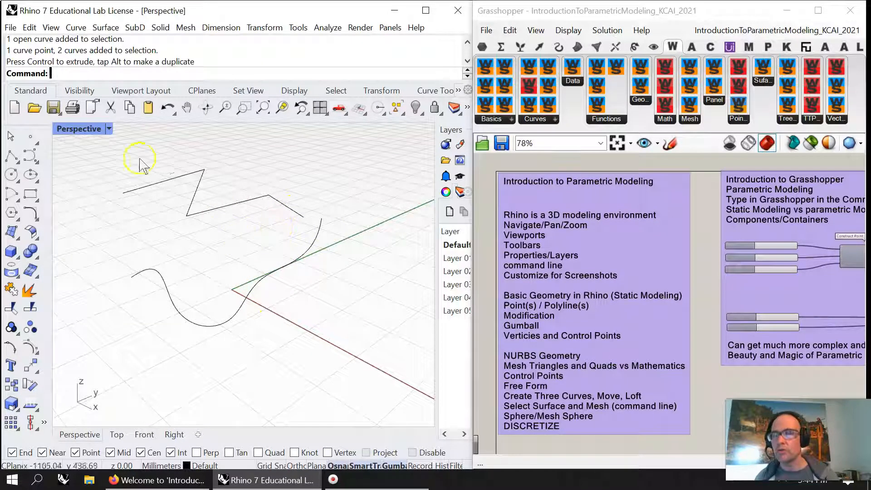
Step: Hide and redisplay the wavy curve's control points, and move one of its lower control points to flatten the bend
click(201, 323)
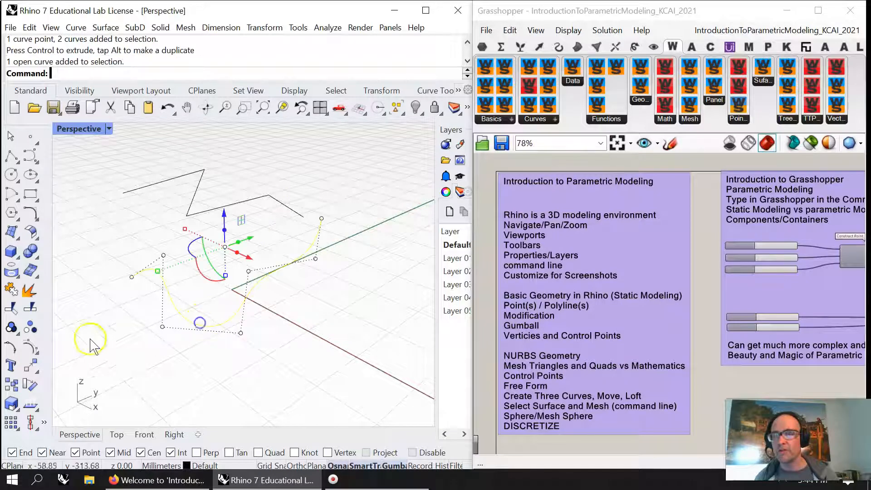
click(28, 349)
click(29, 349)
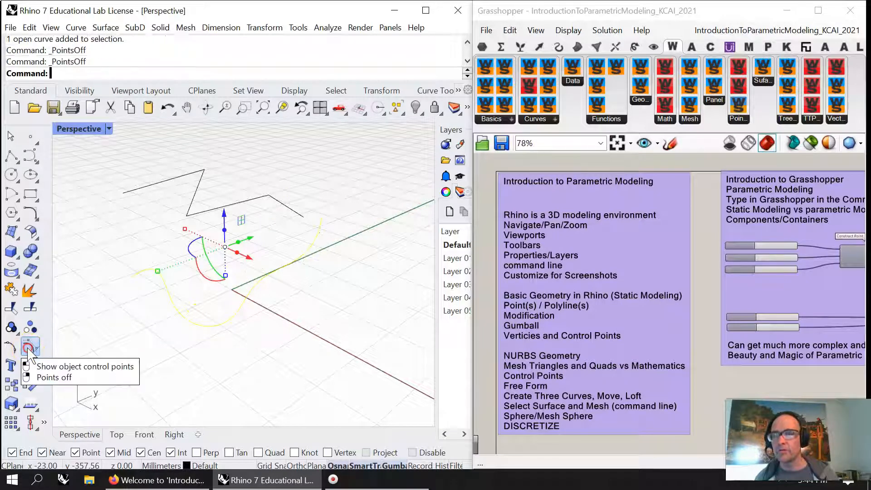
click(28, 348)
click(240, 333)
drag(240, 333, 241, 262)
right_drag(238, 335, 285, 338)
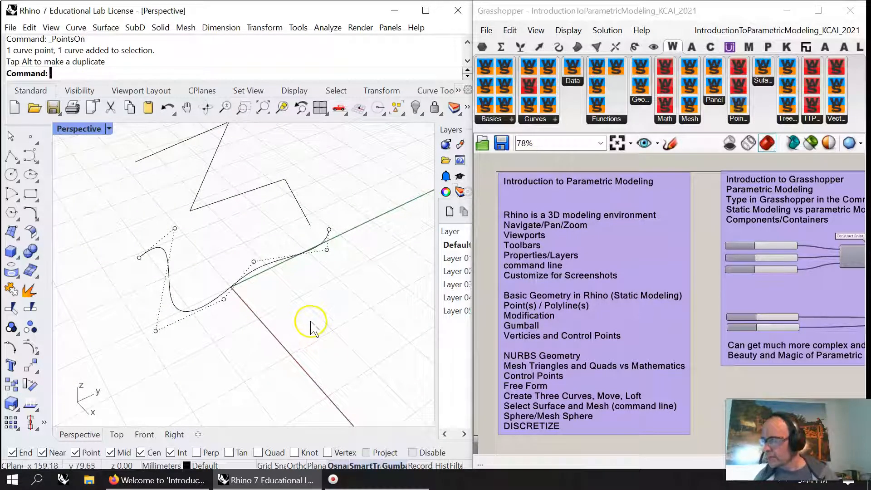
Step: Delete the polyline and the wavy curve
drag(357, 367, 133, 157)
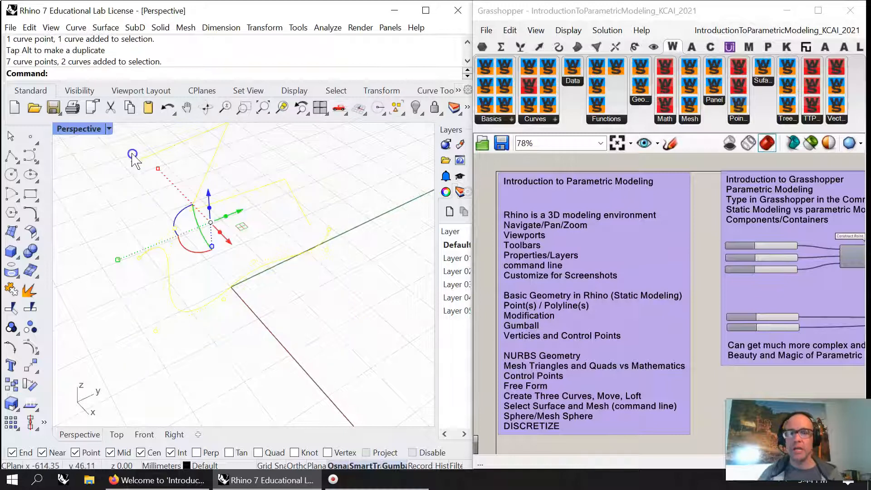
key(Delete)
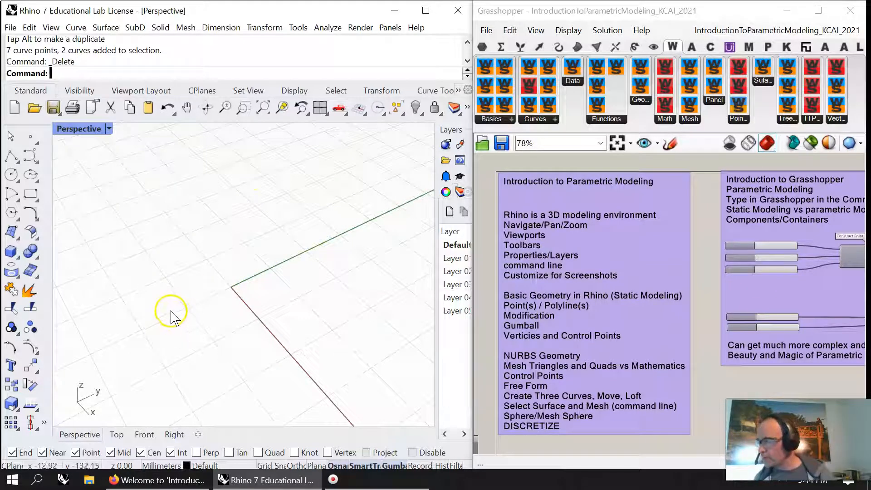
Step: Draw an open S-shaped degree-3 curve with five control points in front of the origin, ending beyond the X axis
click(32, 160)
click(109, 314)
click(176, 262)
click(203, 379)
click(302, 359)
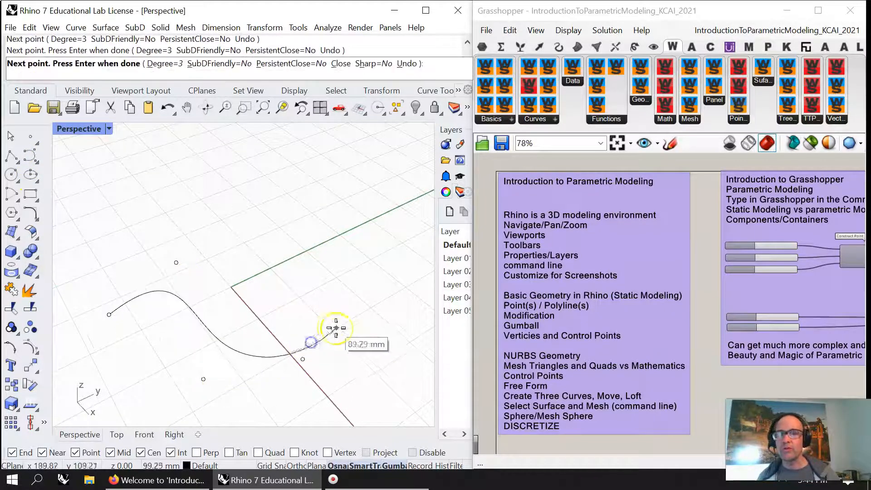
click(336, 328)
right_click(317, 314)
Step: Draw a second open degree-3 curve with six control points behind the first, ending in a tight hook near the first curve's end
right_click(121, 257)
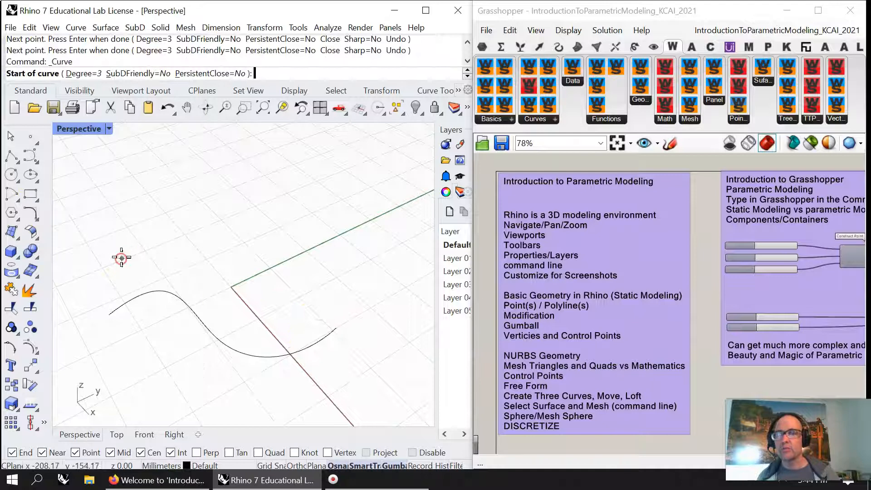
click(114, 275)
click(157, 234)
click(223, 296)
click(287, 229)
click(349, 380)
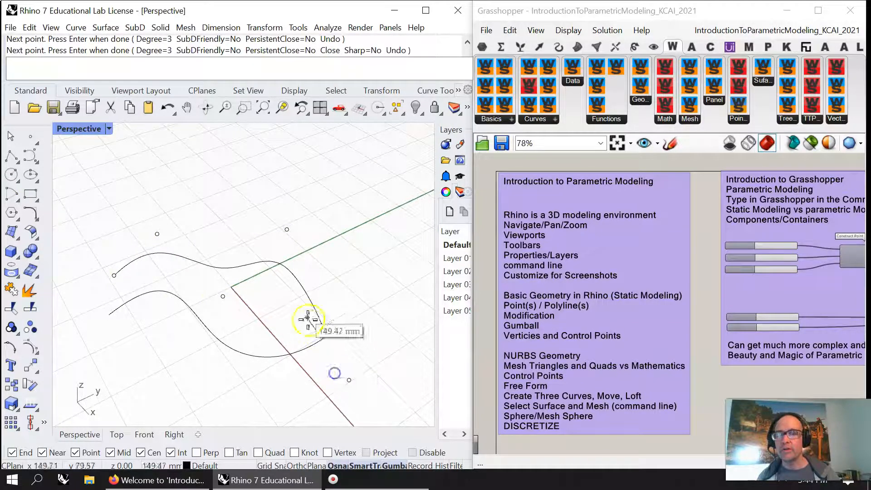
click(304, 306)
right_click(304, 306)
Step: Draw a third open degree-3 curve with four control points, starting in front of the first curve and ending behind the Y axis
right_click(135, 350)
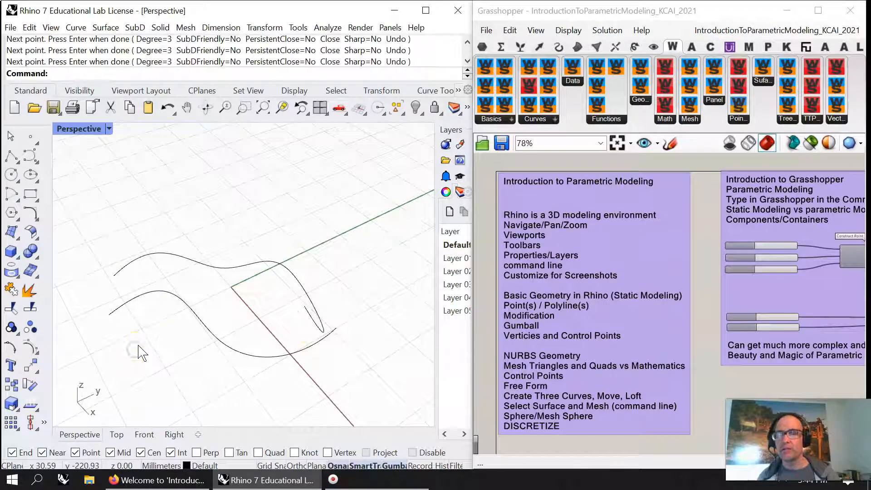
click(132, 346)
click(151, 306)
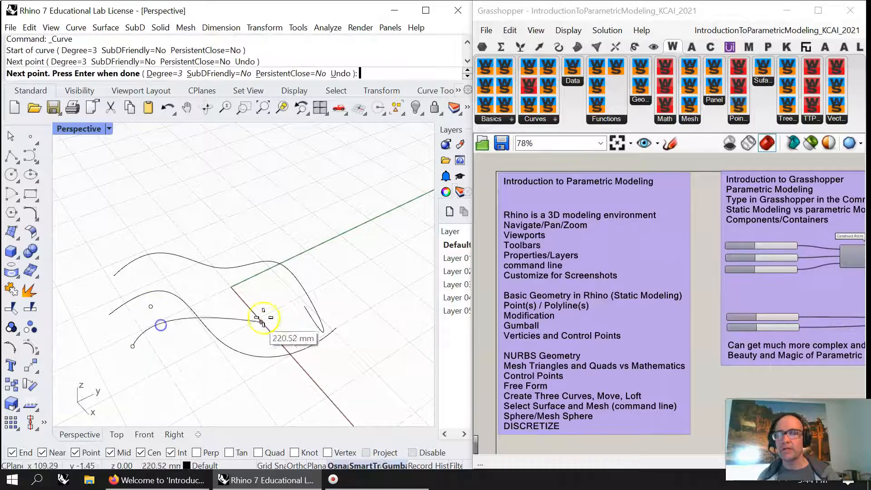
click(280, 303)
click(274, 245)
right_click(311, 237)
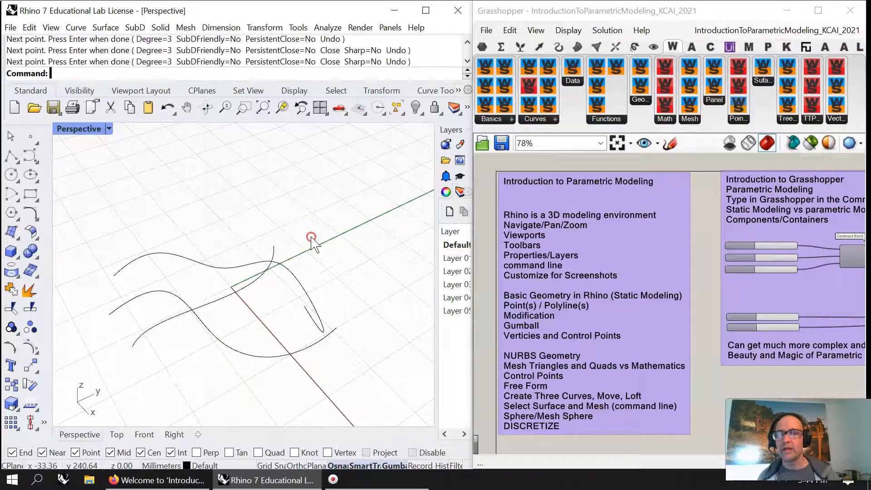
Step: Raise the four-point curve high along the Z axis and the six-point hooked curve to a level between it and the ground
click(235, 300)
drag(210, 249, 201, 132)
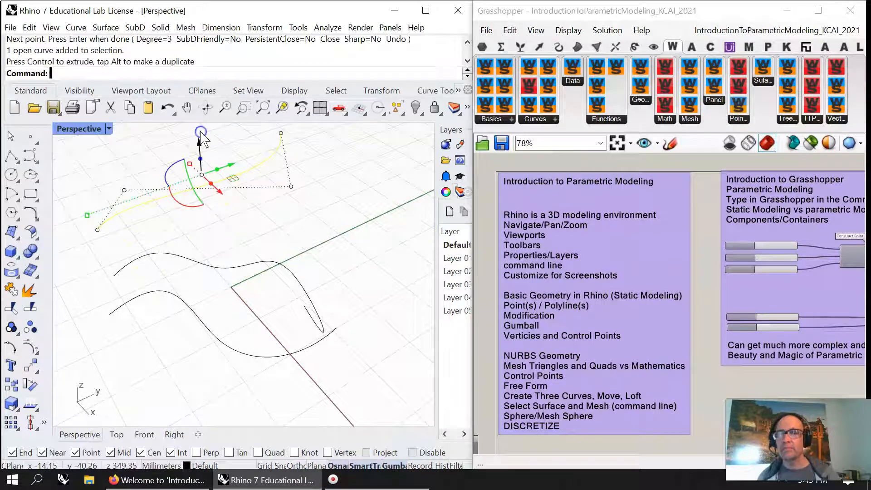
click(217, 266)
click(224, 269)
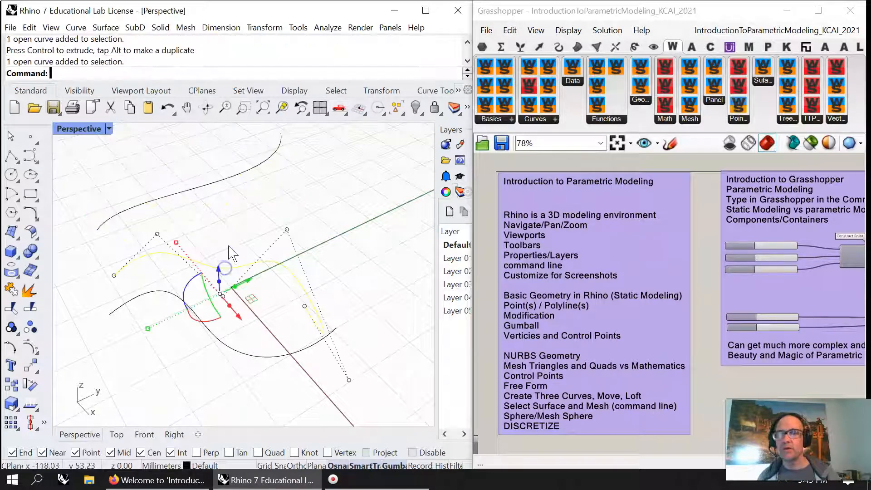
drag(223, 274, 216, 252)
mouse_move(249, 264)
right_down()
mouse_move(250, 241)
mouse_move(260, 265)
right_up()
click(273, 279)
Step: Tilt the lowest curve slightly about the X axis, rotate the middle hooked curve slightly, and clear the selection
right_drag(254, 300, 270, 306)
click(247, 350)
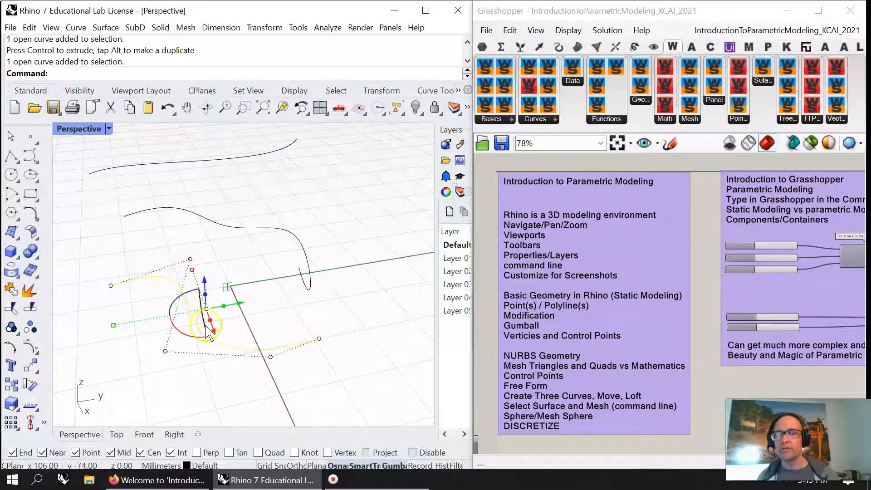
drag(185, 333, 194, 337)
click(251, 274)
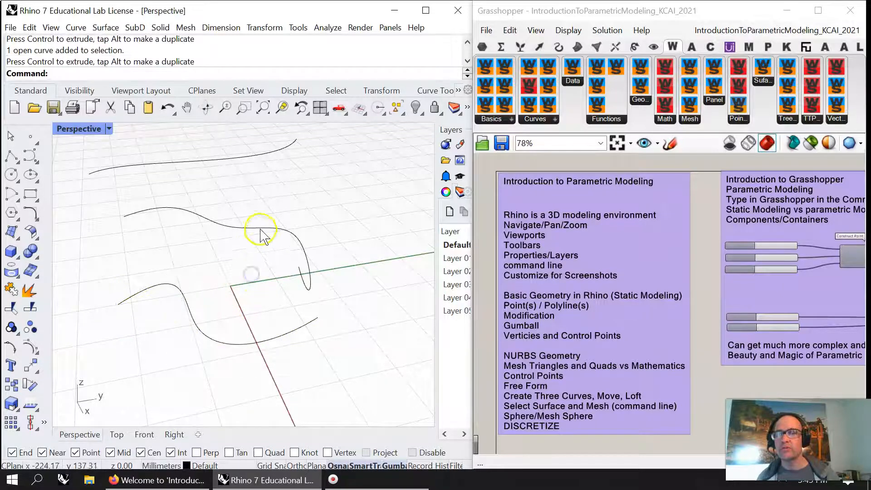
click(259, 229)
drag(188, 234, 243, 264)
click(243, 268)
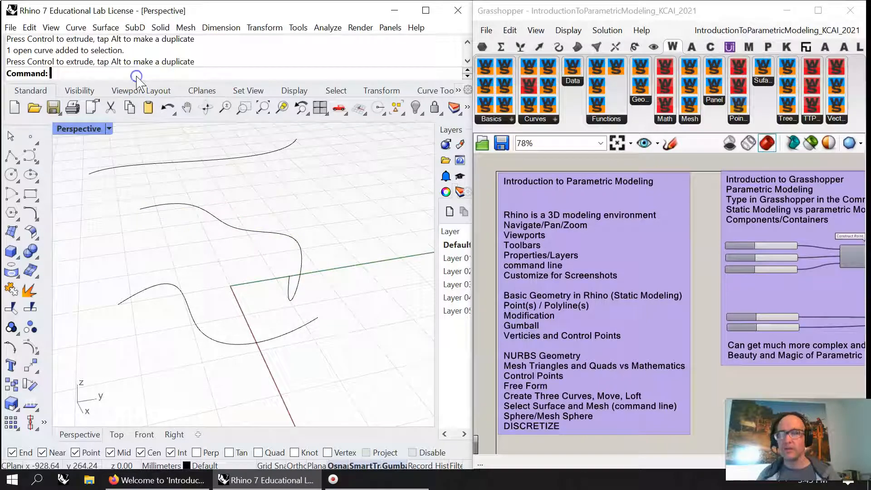
Step: Loft an open surface through the lowest, middle and highest curves with Normal style, the Do not simplify option and the curve alignment kept
text(Loft)
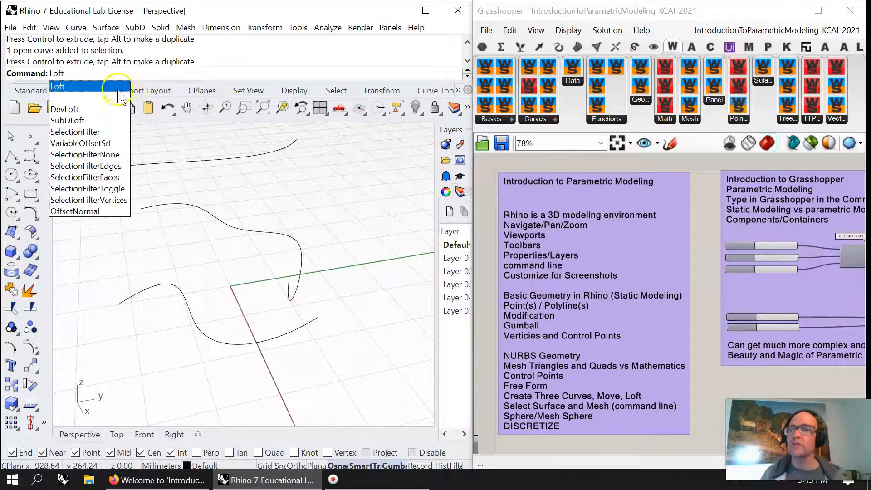
click(90, 88)
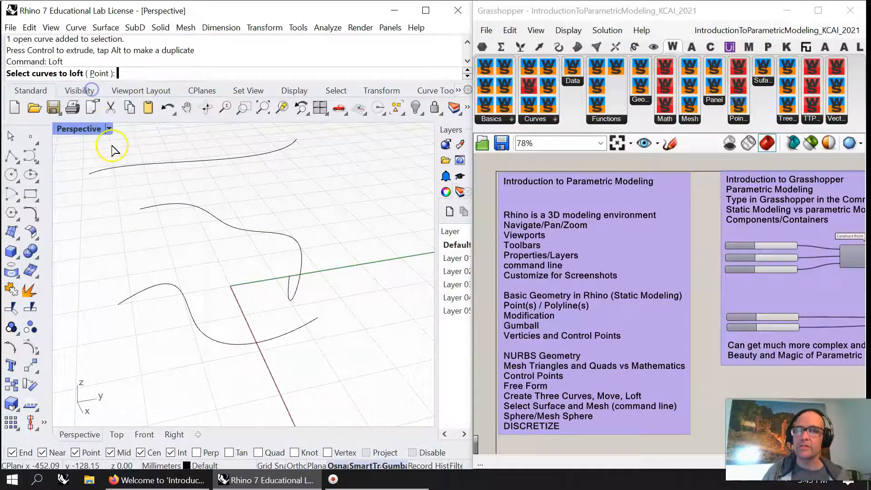
click(217, 346)
click(249, 235)
click(234, 158)
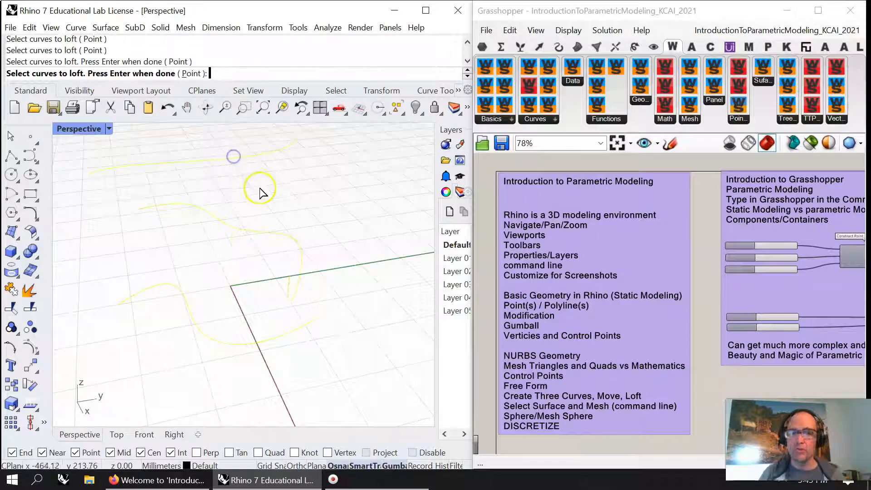
key(Return)
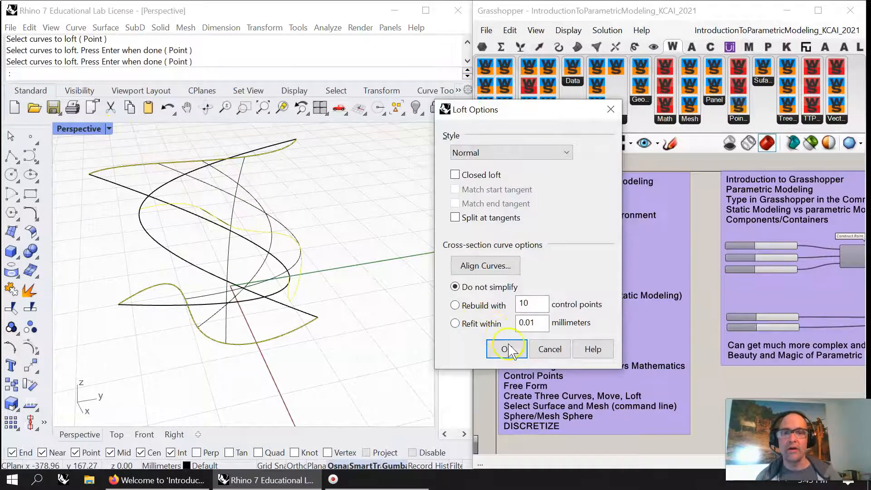
click(485, 265)
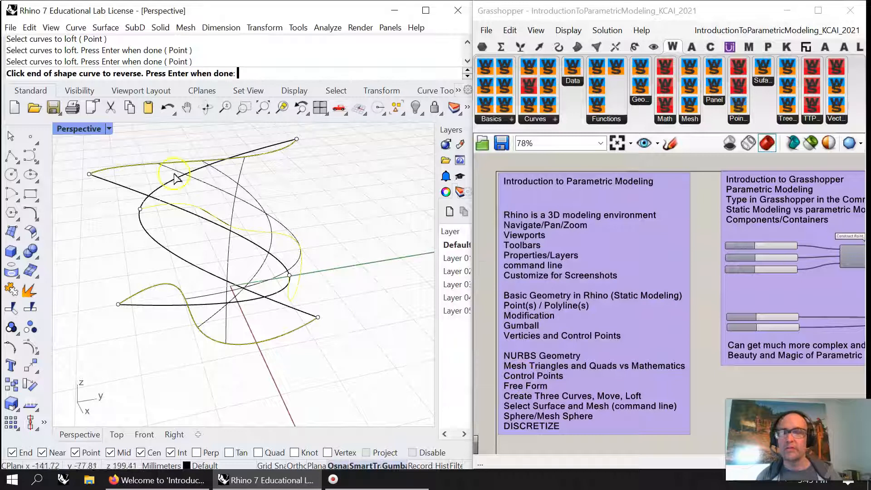
key(Return)
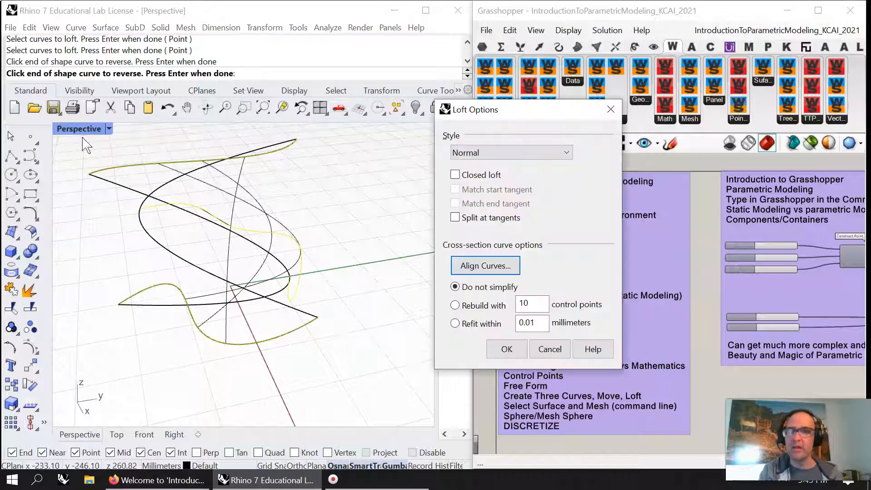
click(507, 349)
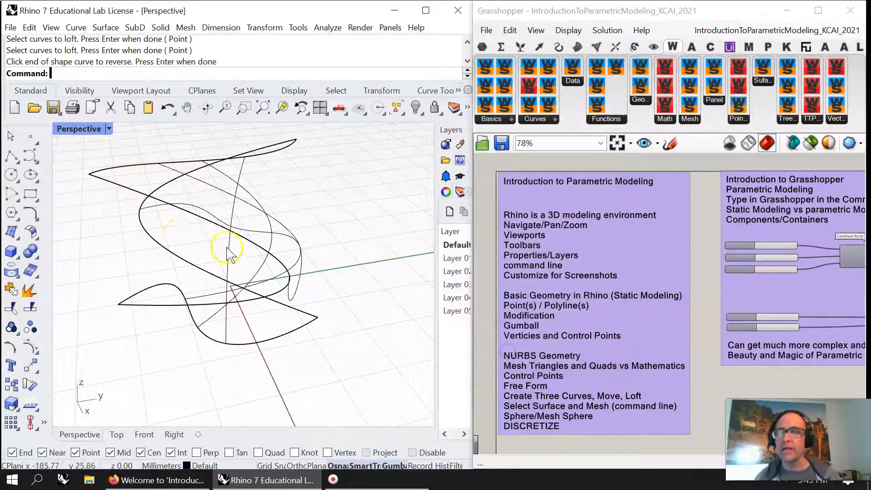
Step: Set the Perspective viewport to Shaded display to inspect the lofted surface
click(82, 131)
click(136, 58)
mouse_move(253, 214)
right_down()
mouse_move(338, 266)
mouse_move(395, 260)
mouse_move(405, 325)
mouse_move(251, 307)
mouse_move(260, 285)
mouse_move(385, 258)
mouse_move(227, 296)
mouse_move(295, 297)
mouse_move(284, 287)
right_up()
Step: Delete the lofted surface together with its three curves
click(237, 237)
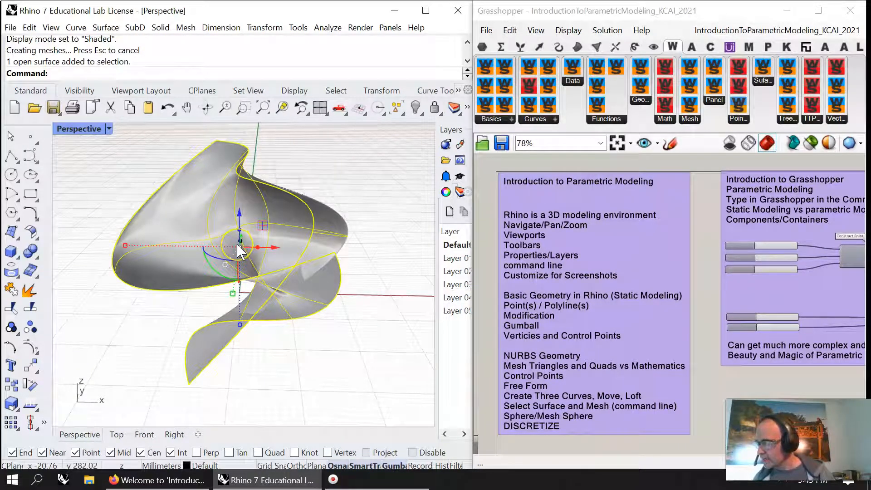
drag(301, 349, 168, 172)
key(Delete)
Step: Create a NURBS sphere with a radius of about 120 mm beside the origin
right_drag(242, 318, 208, 310)
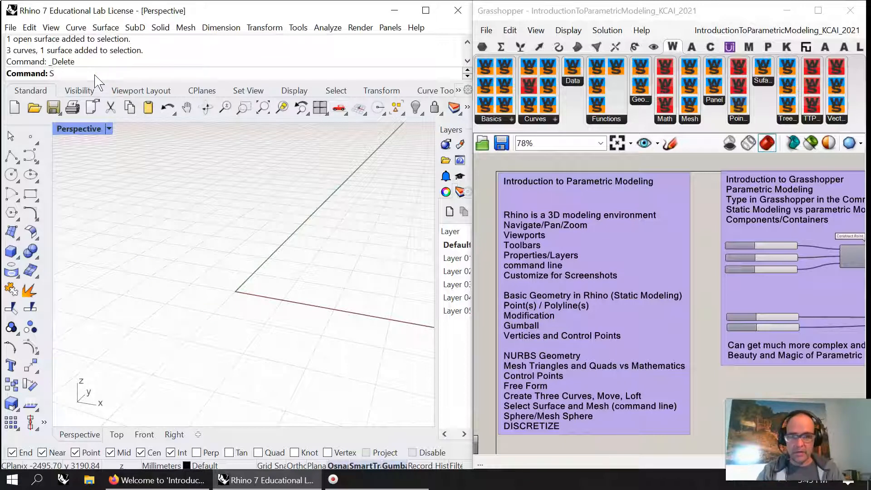
text(phere)
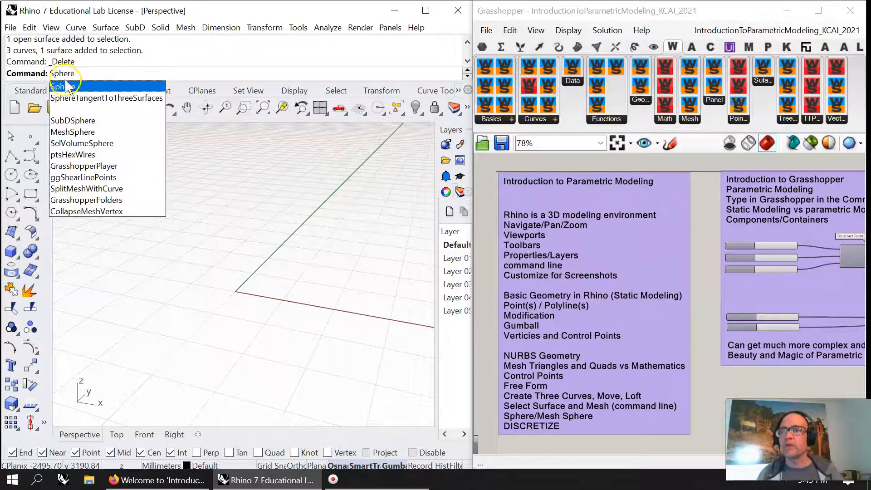
click(63, 86)
click(192, 271)
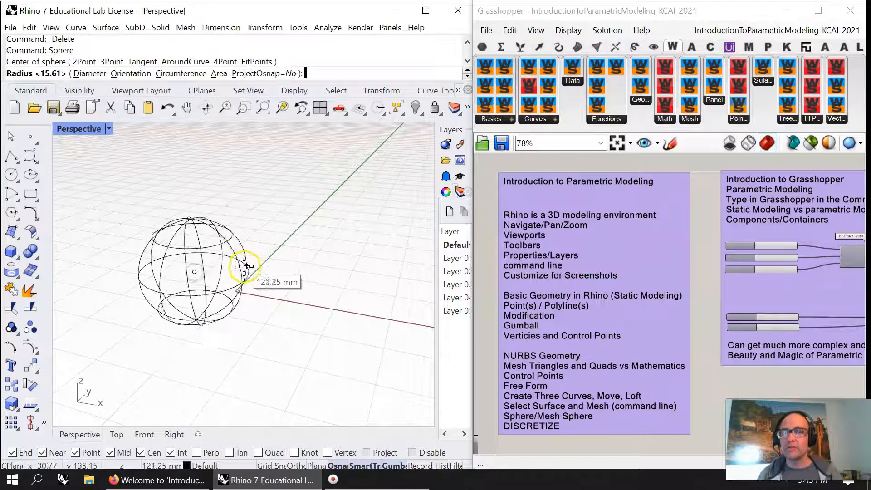
click(220, 299)
right_drag(220, 299, 218, 319)
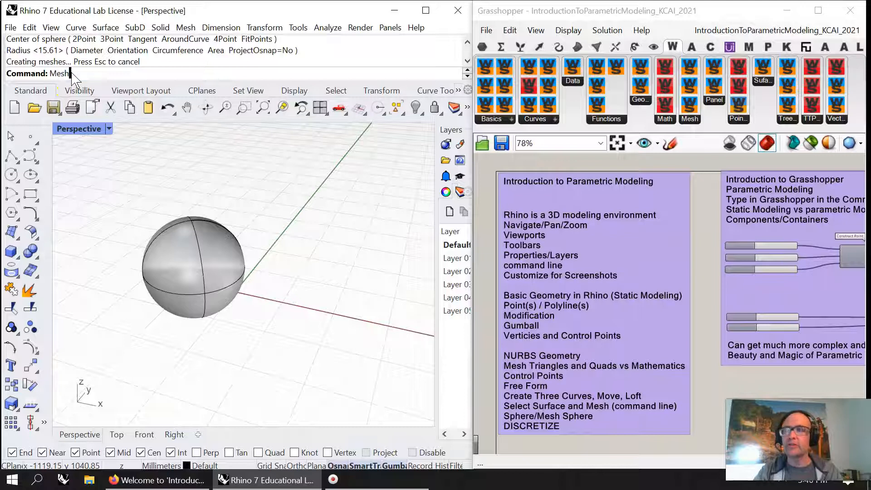
Step: Create a larger mesh sphere beside the NURBS sphere, using UV style with 10 vertical and 10 around faces
text(Sphere)
key(Return)
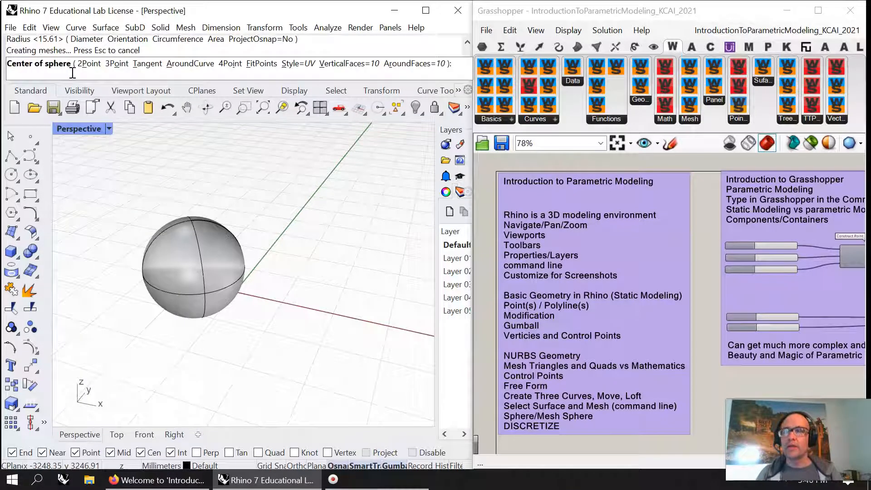
click(352, 290)
click(317, 352)
mouse_move(318, 352)
right_down()
mouse_move(366, 286)
mouse_move(288, 311)
mouse_move(330, 312)
mouse_move(268, 263)
mouse_move(301, 295)
mouse_move(309, 278)
right_up()
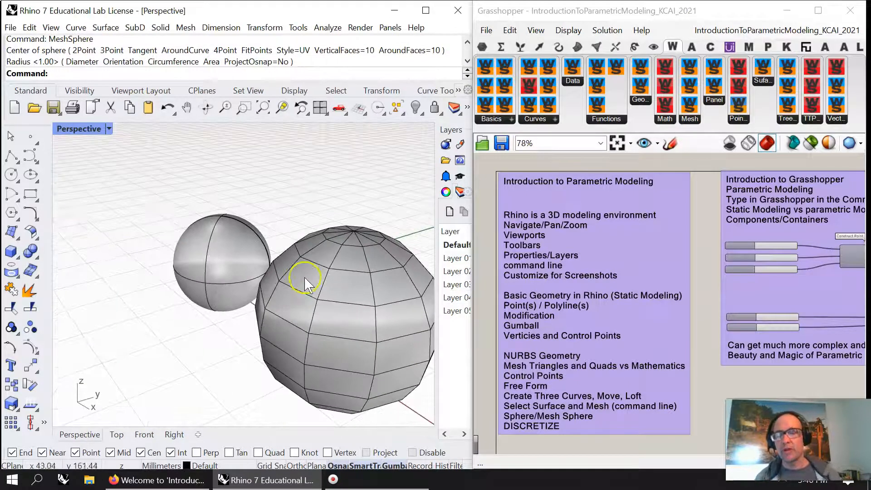
right_drag(298, 323, 314, 334)
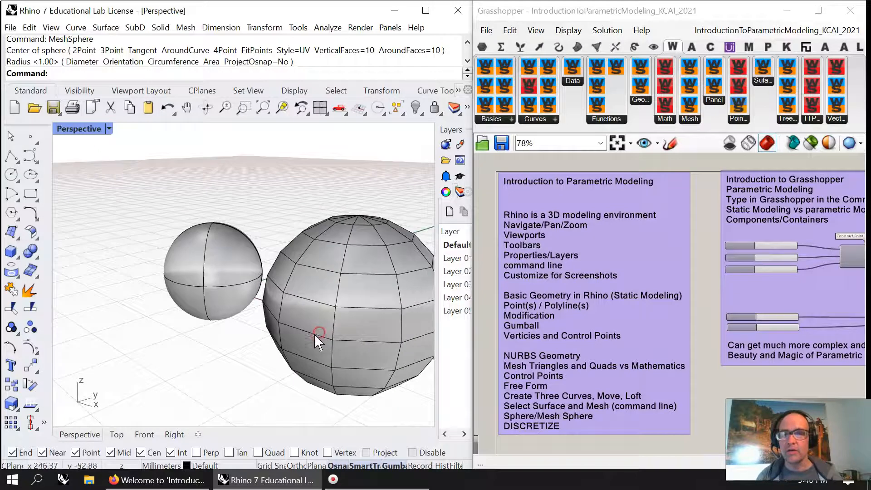
scroll(314, 335, down, 3)
Step: Select the NURBS sphere and the mesh sphere and delete both
drag(347, 390, 172, 239)
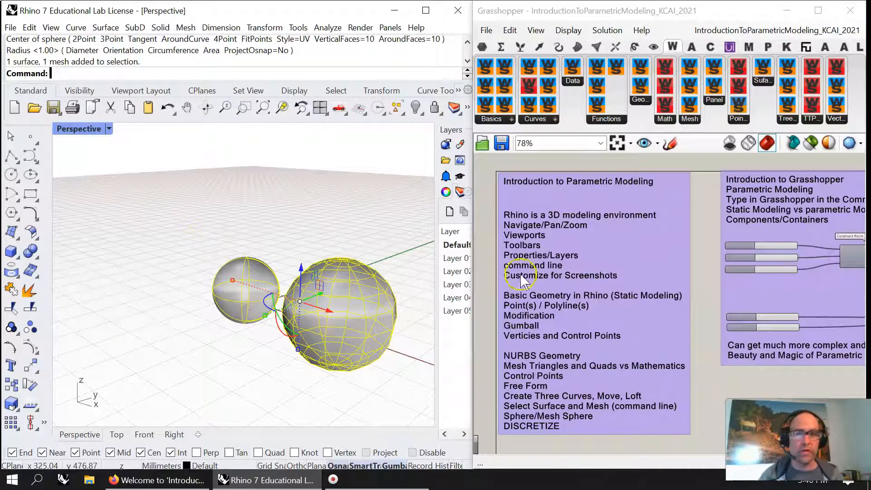
right_drag(746, 346, 563, 350)
click(381, 418)
drag(388, 409, 137, 218)
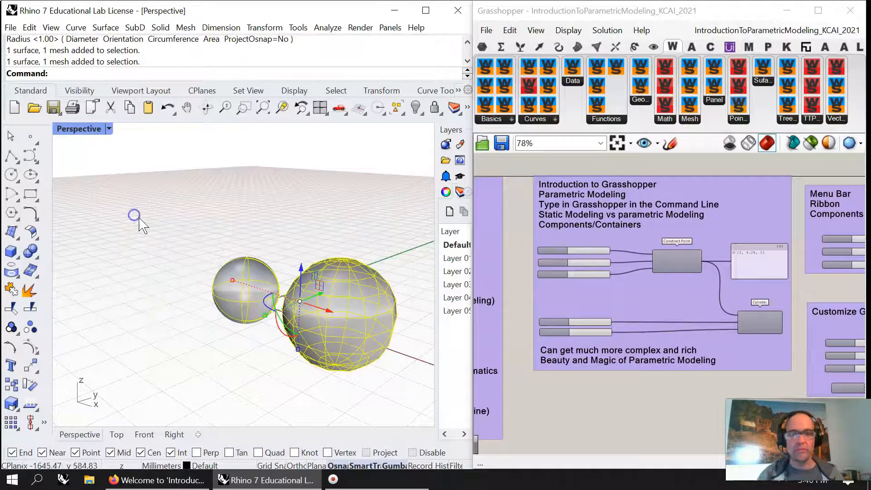
key(Delete)
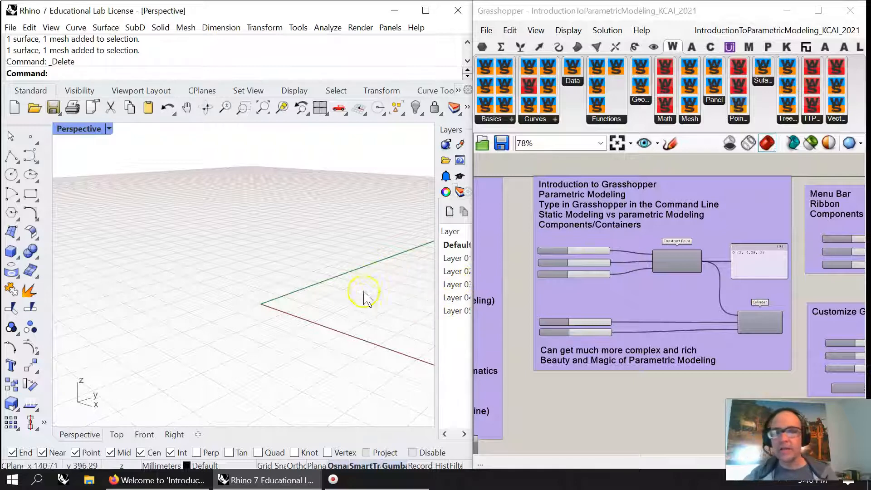
Step: Undo the deletion and creation of both spheres and the earlier deletion of the lofted surface and its curves
right_drag(259, 280, 258, 280)
key(ctrl+z)
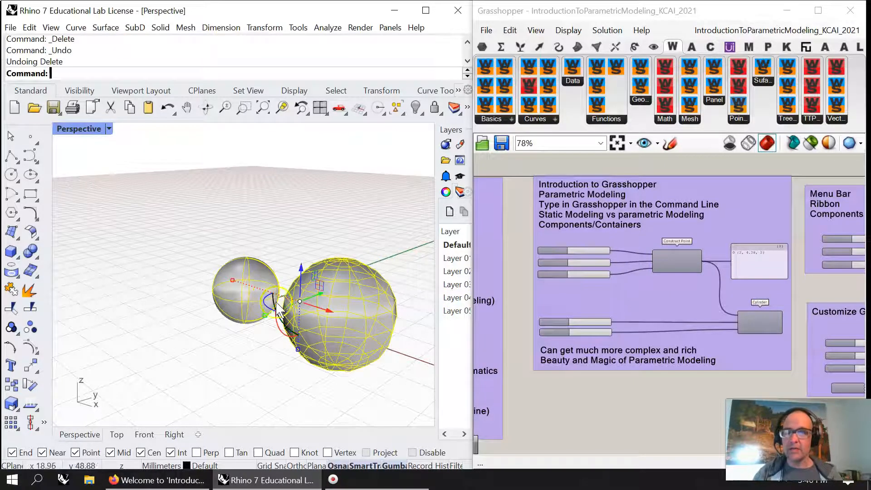
key(ctrl+z)
key(ctrl+z)
key(ctrl+z)
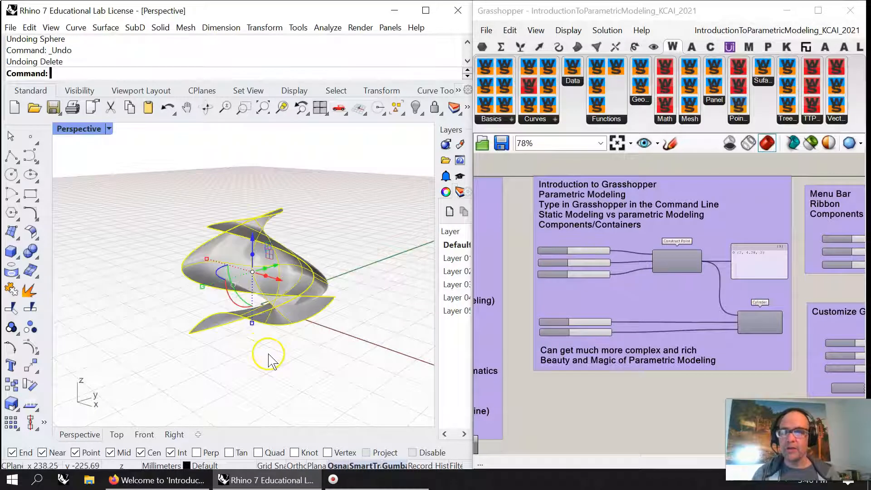
Step: Move the lowest loft curve along the X axis away from the lofted surface, and clear the selection
click(291, 357)
click(280, 333)
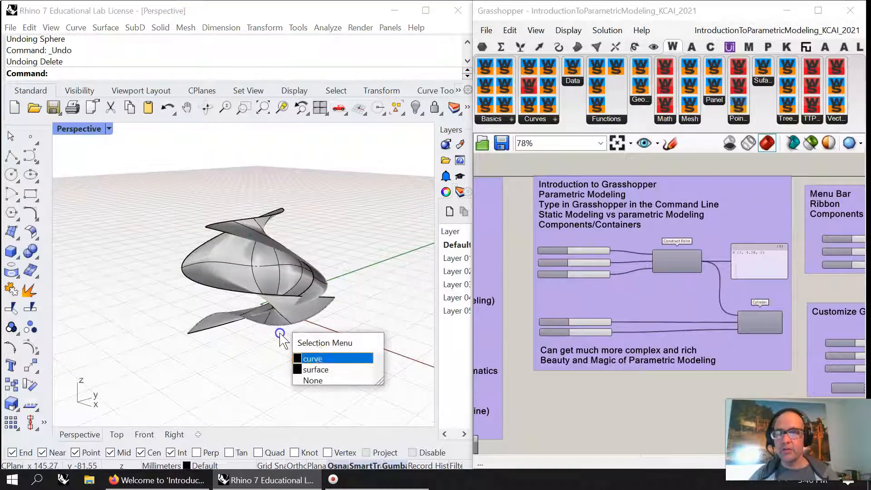
click(313, 359)
drag(323, 339, 361, 350)
click(273, 360)
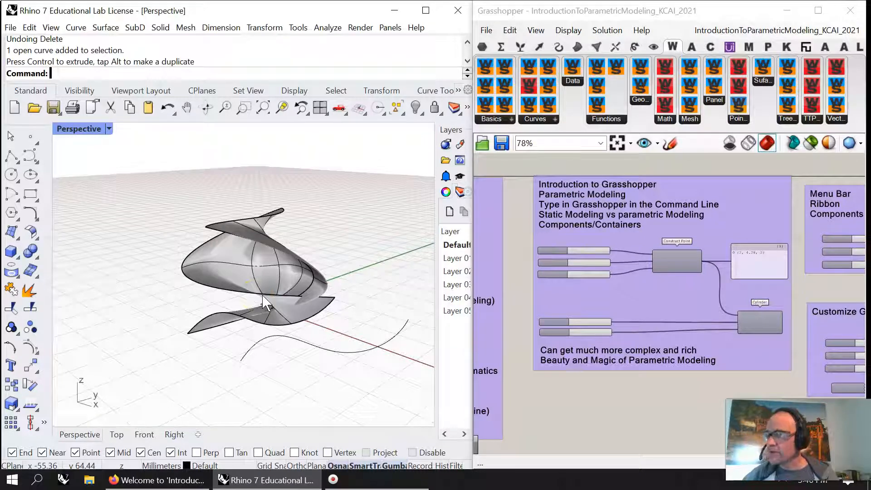
Step: Delete the lofted surface and its three curves, and switch to Grasshopper with the Introduction to Grasshopper group in close view
drag(365, 397, 203, 212)
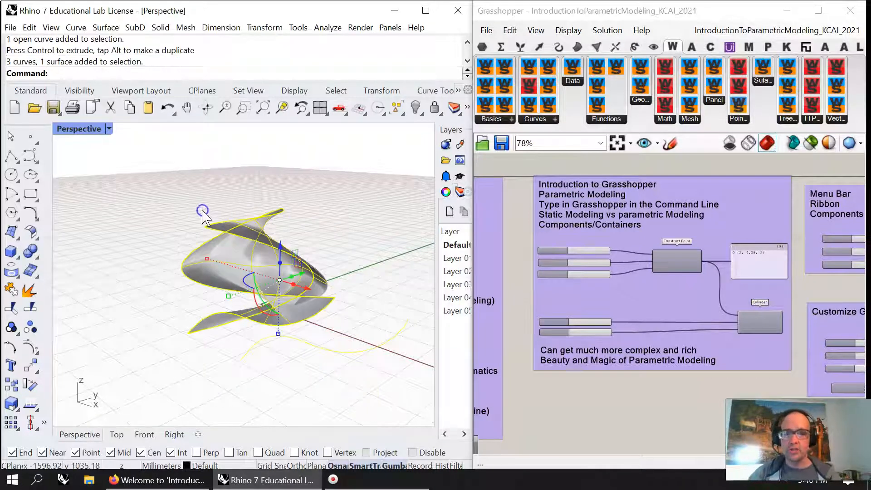
key(Delete)
click(773, 328)
scroll(657, 301, up, 2)
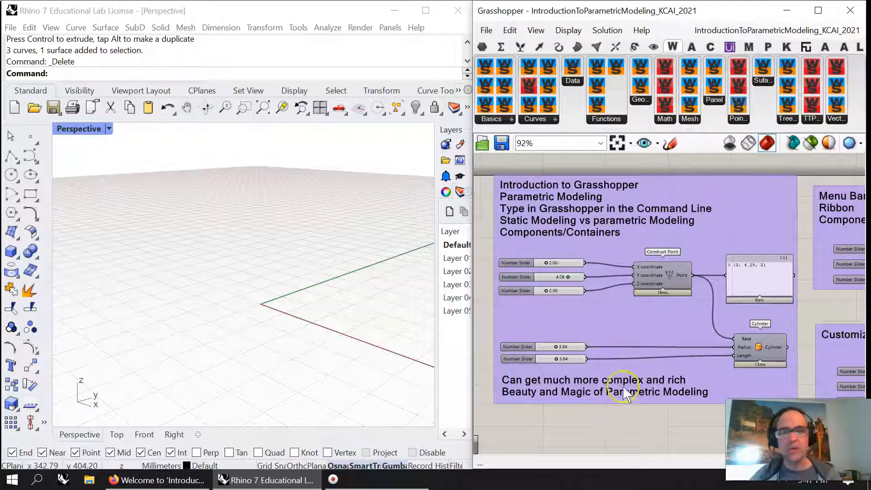
Step: Display the Params components and look over the Menu Bar, Customize Grasshopper UI and Introduction to Grasshopper groups on the canvas
click(483, 47)
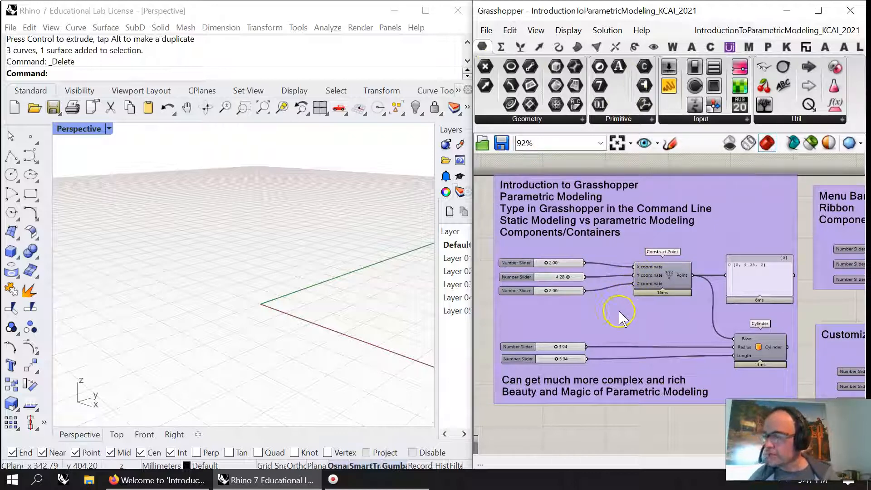
scroll(641, 286, up, 1)
scroll(645, 291, down, 1)
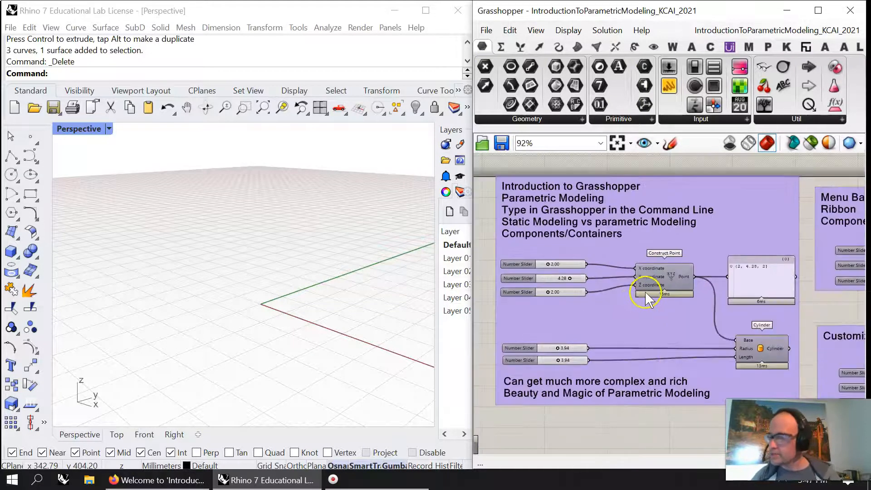
scroll(622, 357, down, 1)
right_drag(628, 372, 661, 251)
right_drag(629, 336, 570, 393)
scroll(606, 375, down, 3)
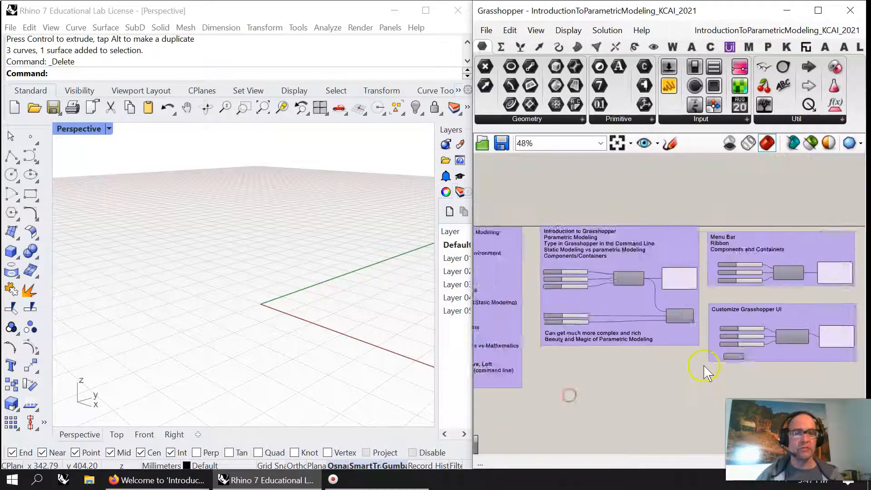
right_drag(735, 356, 649, 350)
scroll(687, 291, up, 3)
right_drag(734, 340, 612, 249)
scroll(684, 296, down, 2)
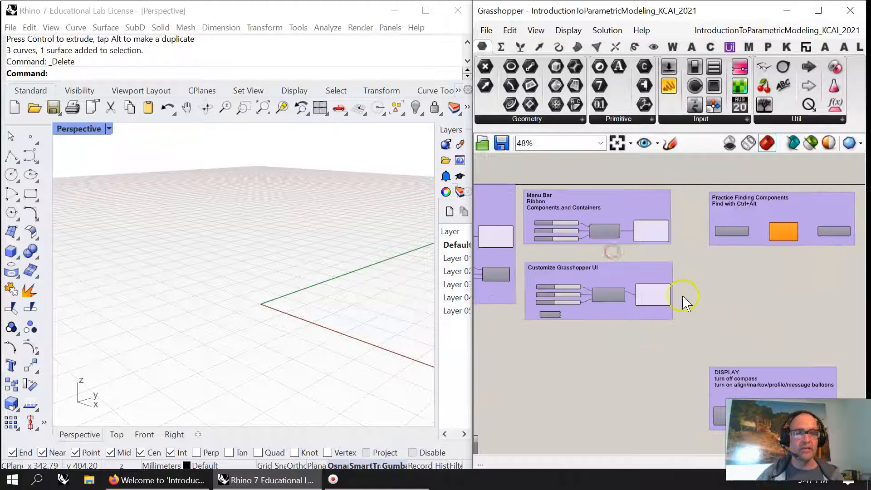
scroll(680, 281, up, 5)
right_drag(693, 319, 680, 299)
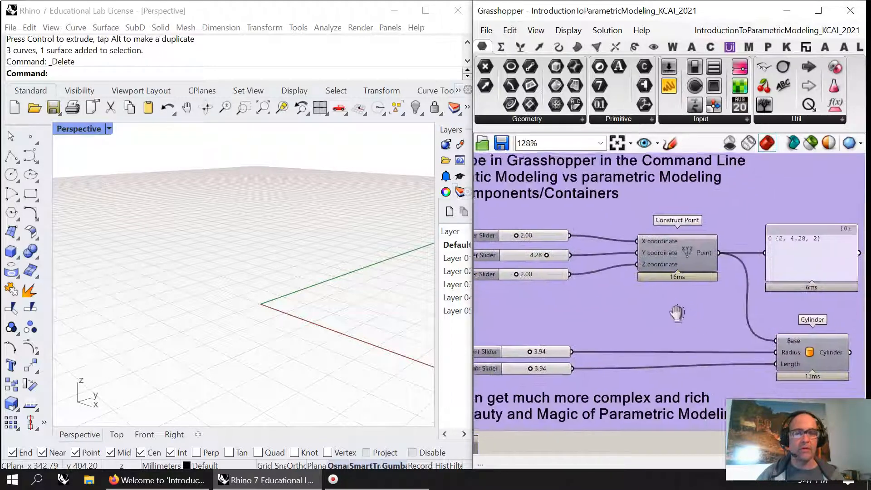
scroll(685, 294, down, 1)
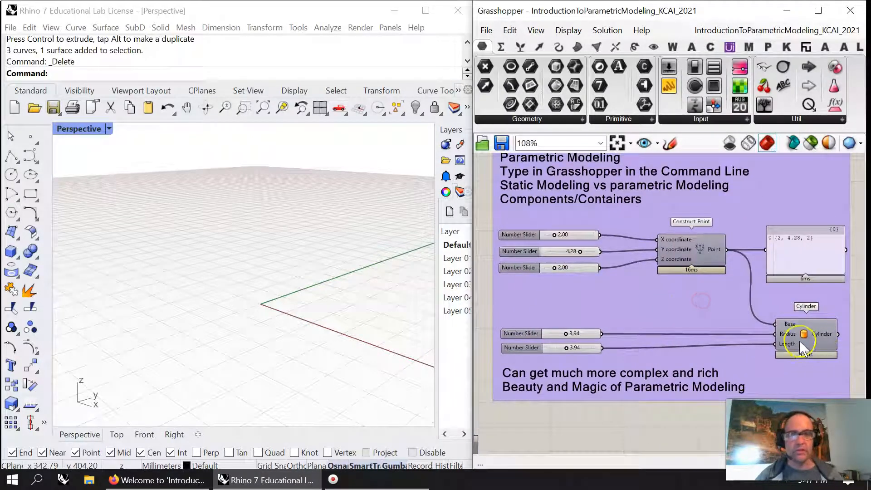
Step: Enable the Construct Point preview in the introduction group and set its X, Y and Z sliders to 4.86, 6.68 and 6.06
click(701, 247)
right_click(701, 246)
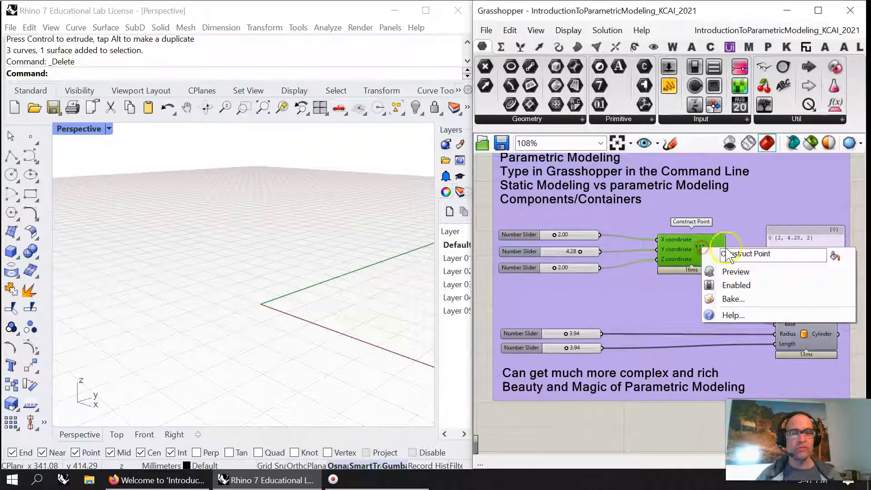
click(736, 272)
mouse_move(555, 236)
mouse_down()
mouse_move(607, 237)
mouse_move(569, 238)
mouse_up()
scroll(246, 283, up, 15)
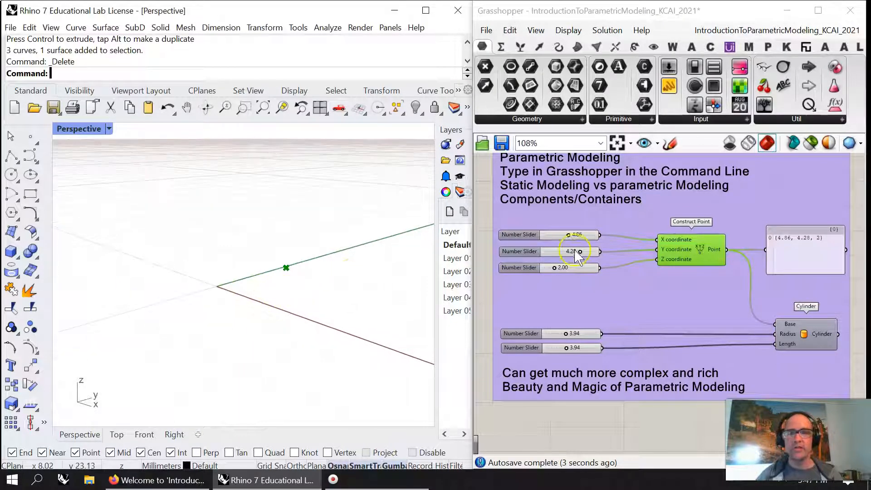
mouse_move(582, 253)
mouse_down()
mouse_move(553, 254)
mouse_move(602, 255)
mouse_move(588, 262)
mouse_up()
right_drag(402, 329, 430, 318)
drag(555, 272, 574, 273)
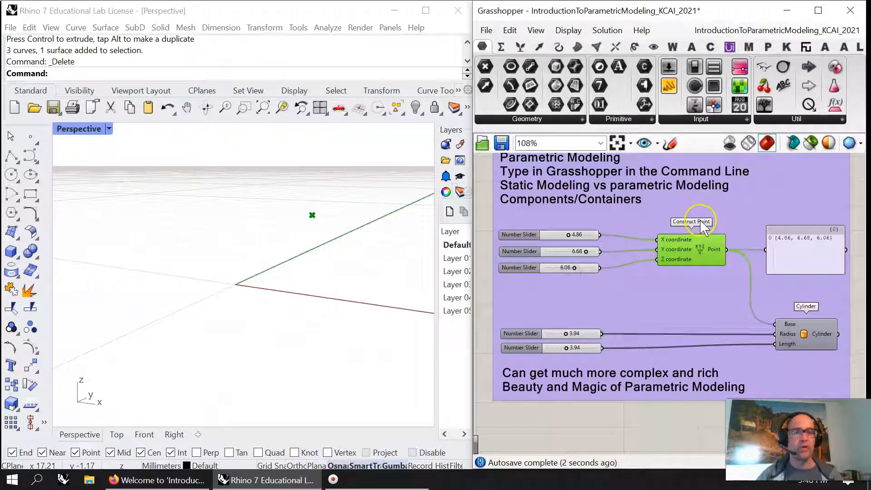
Step: Place an Exceptions component from the Params utilities on the canvas just below the Introduction to Grasshopper group
drag(764, 69, 553, 423)
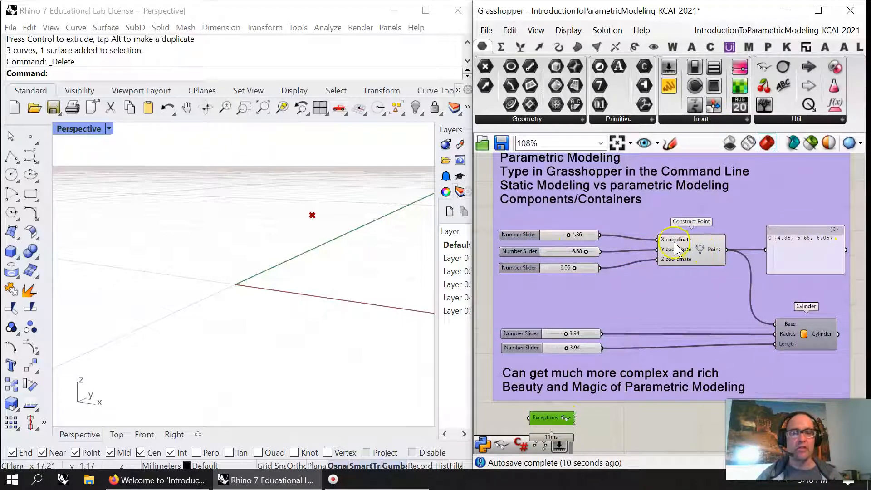
mouse_move(675, 248)
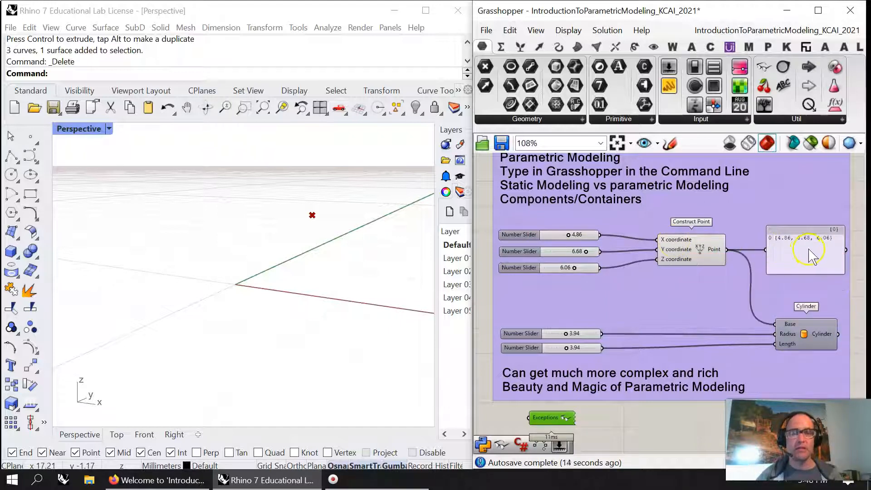
Step: Enable the Cylinder component's preview and set its radius slider to 4.12 and its length slider to 4.77
click(802, 344)
right_click(802, 344)
click(804, 287)
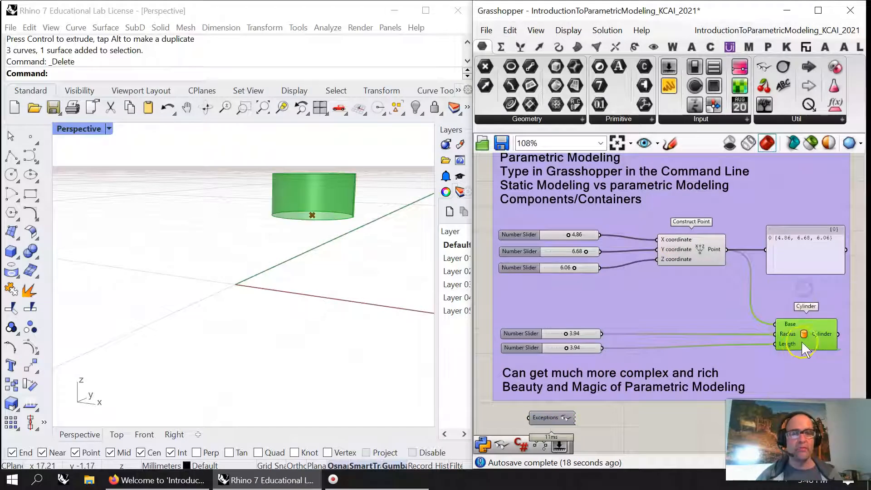
right_drag(334, 217, 313, 247)
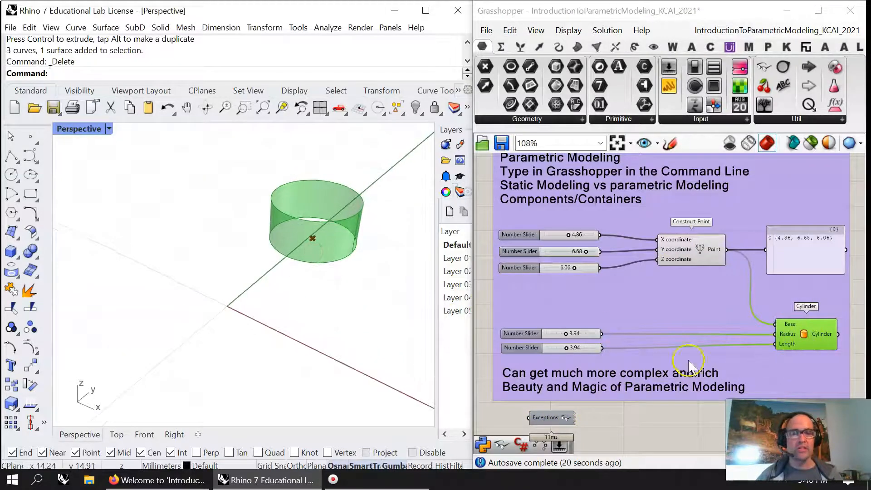
click(565, 334)
mouse_move(572, 334)
mouse_down()
mouse_move(584, 349)
mouse_move(573, 351)
mouse_up()
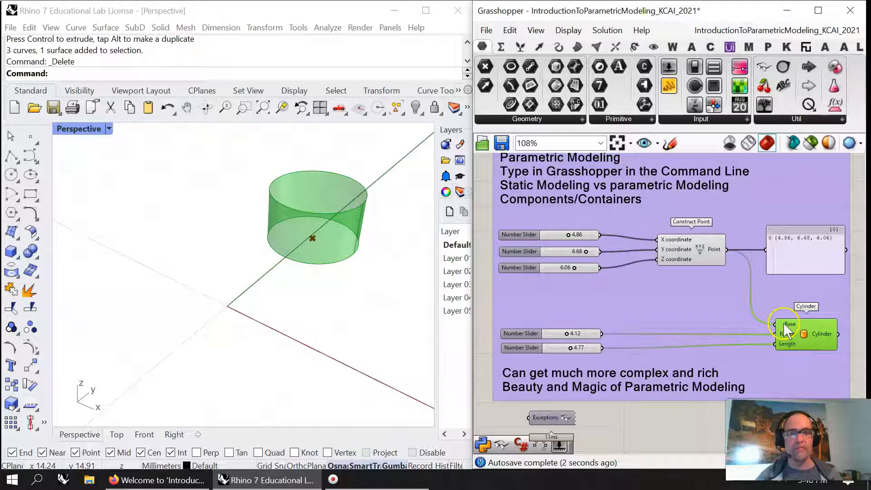
mouse_move(792, 324)
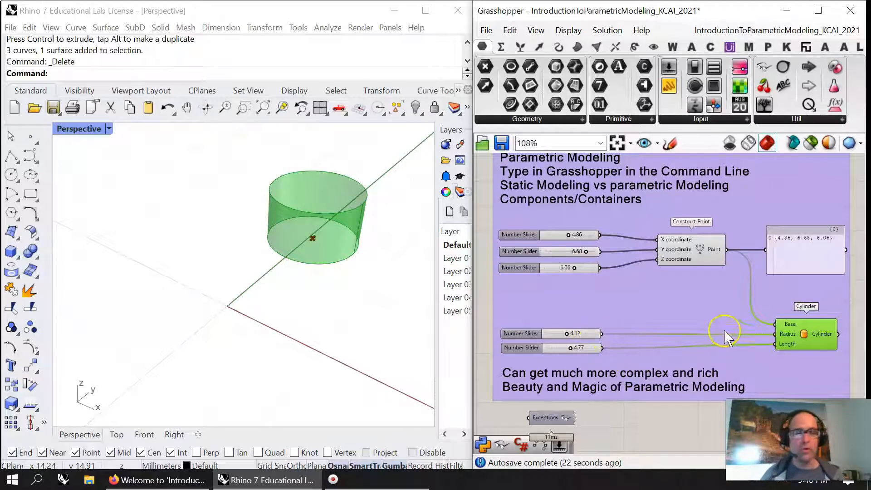
Step: Select the whole Introduction to Grasshopper group with the component below it and turn off their preview
scroll(653, 317, down, 1)
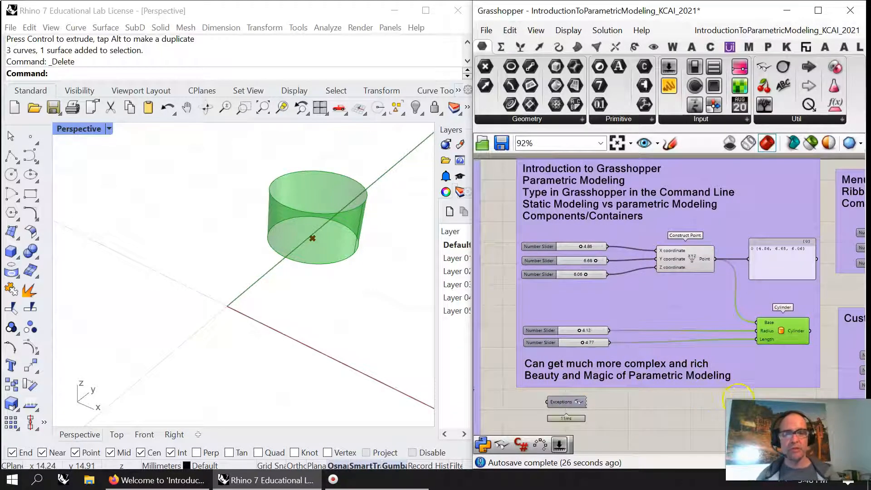
scroll(737, 399, down, 3)
right_drag(698, 419, 675, 391)
drag(690, 415, 526, 240)
right_click(568, 169)
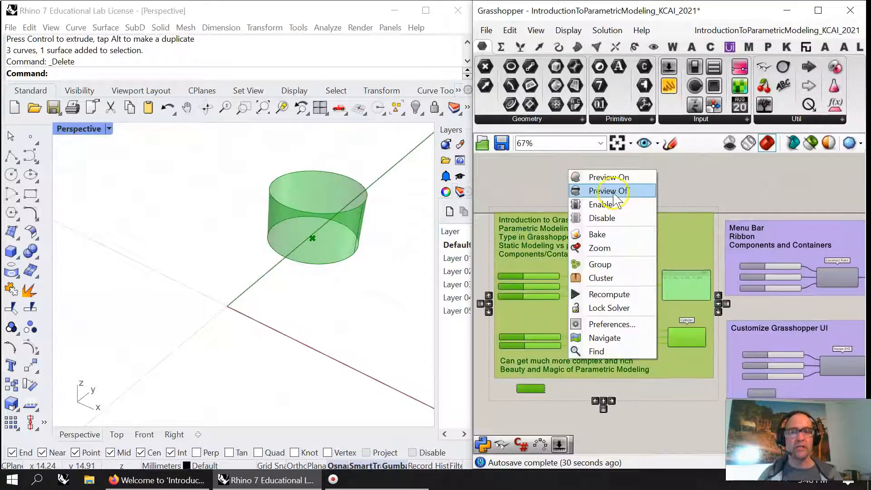
click(608, 191)
Step: Widen the Grasshopper window to nearly the full screen, with the Menu Bar, Ribbon, Components and Containers group in view
right_drag(685, 249, 614, 307)
scroll(622, 282, up, 2)
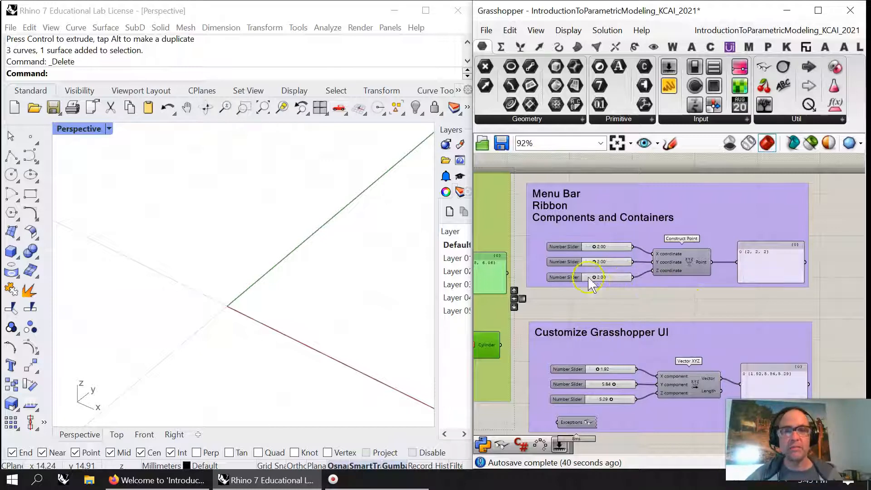
drag(472, 274, 12, 224)
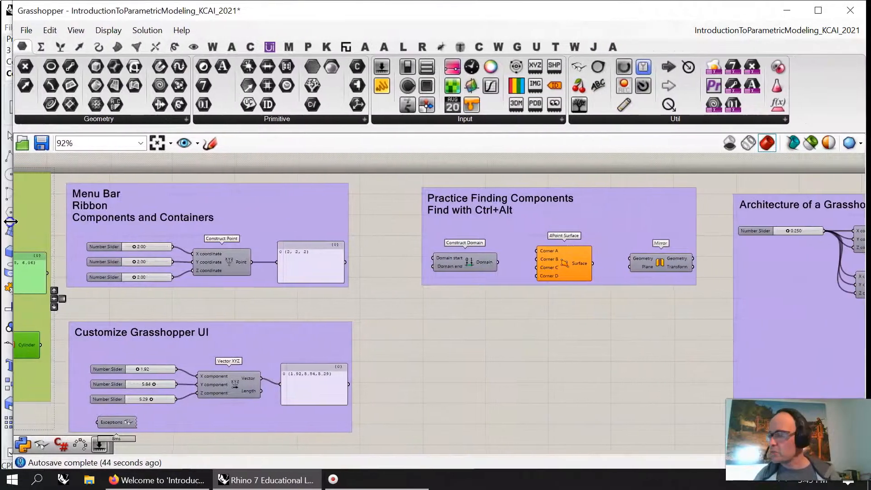
click(48, 30)
click(48, 30)
click(75, 31)
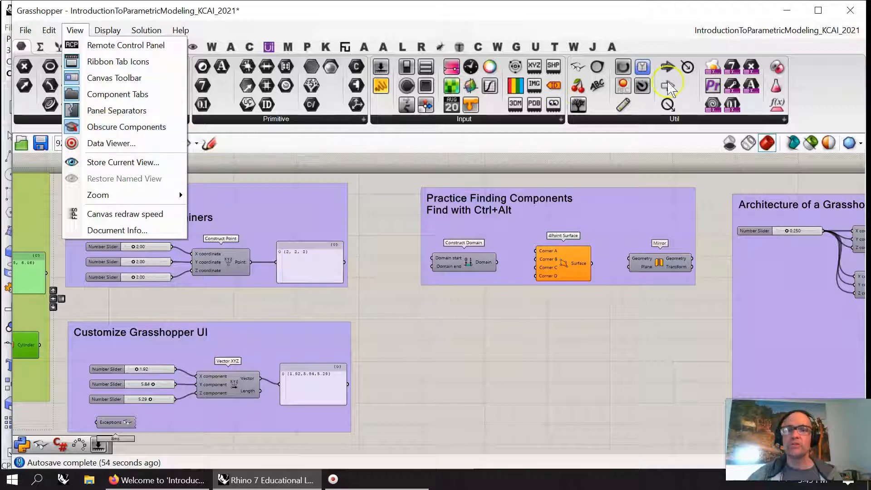
click(812, 130)
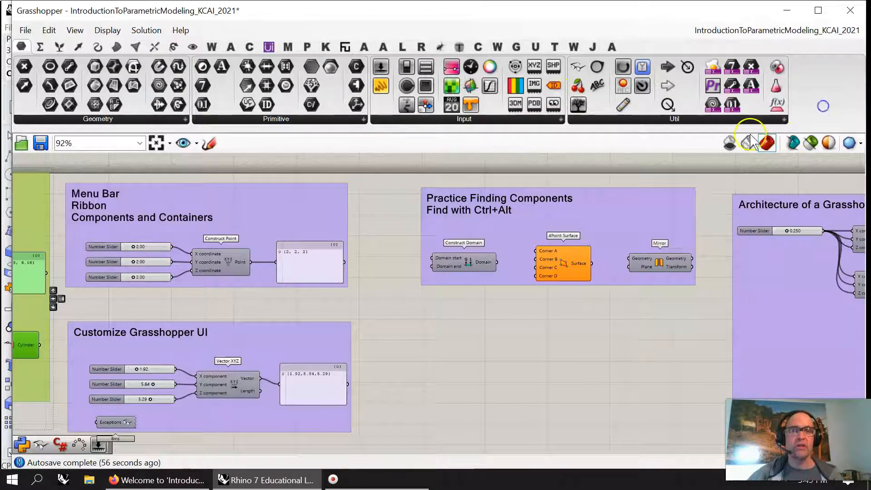
mouse_move(723, 137)
mouse_down()
mouse_move(713, 154)
mouse_move(711, 134)
mouse_up()
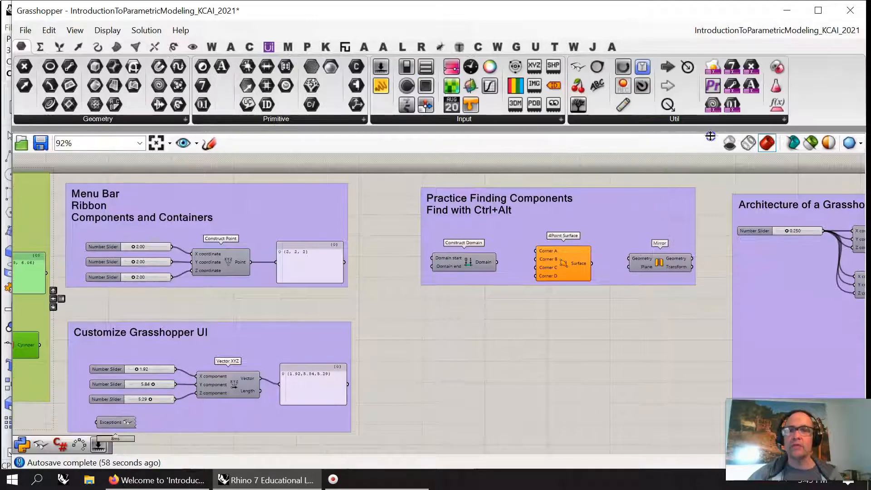
click(108, 30)
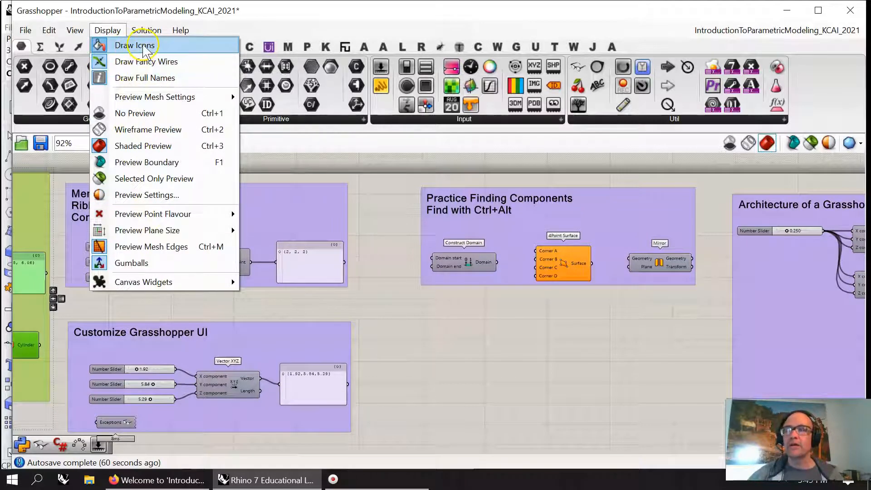
Step: Turn off Draw Icons so the components show their names, and turn the icons back on
right_drag(314, 320, 521, 321)
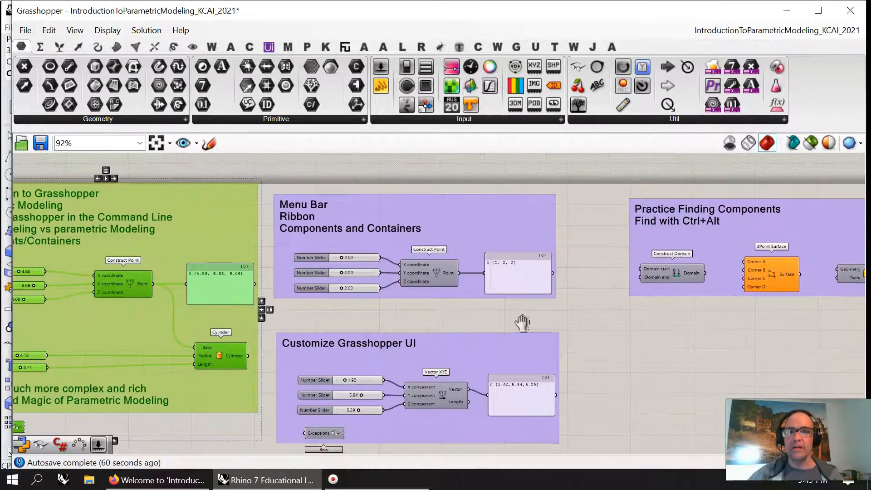
scroll(521, 320, up, 3)
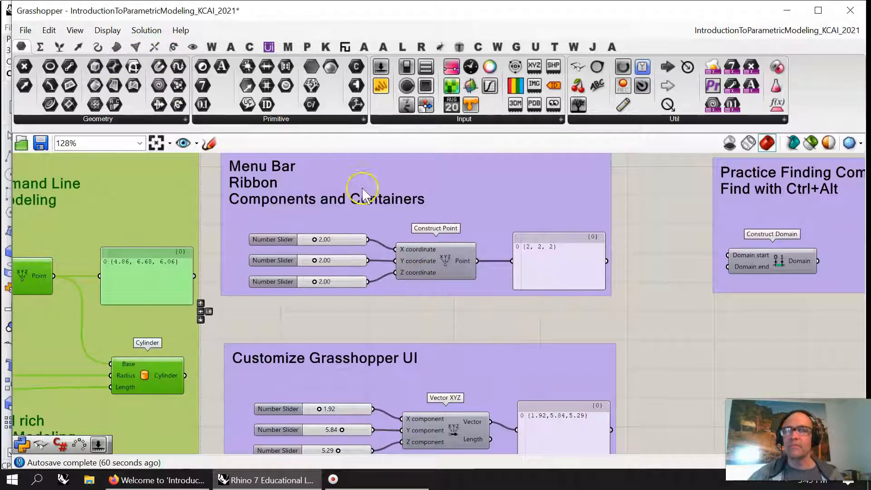
click(108, 30)
click(117, 45)
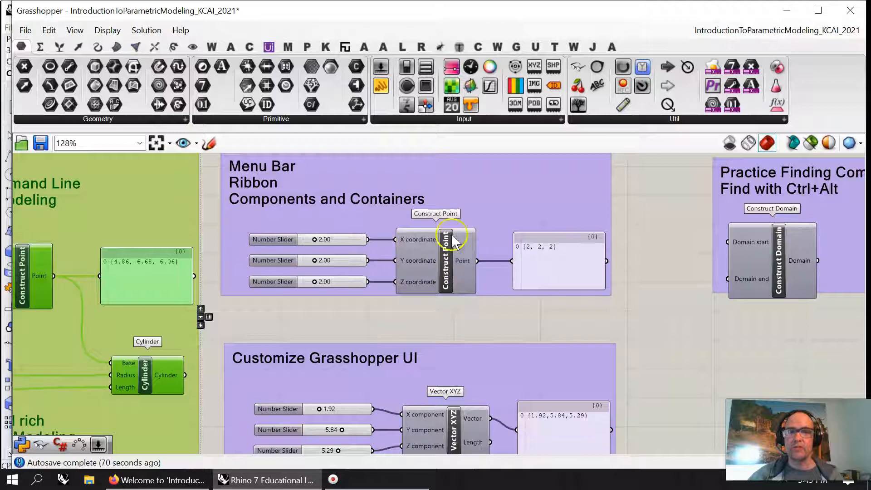
click(110, 32)
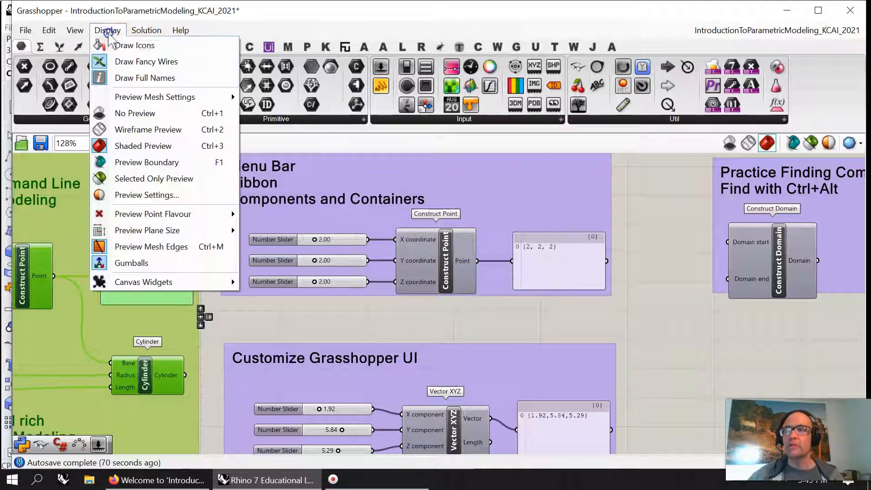
click(123, 43)
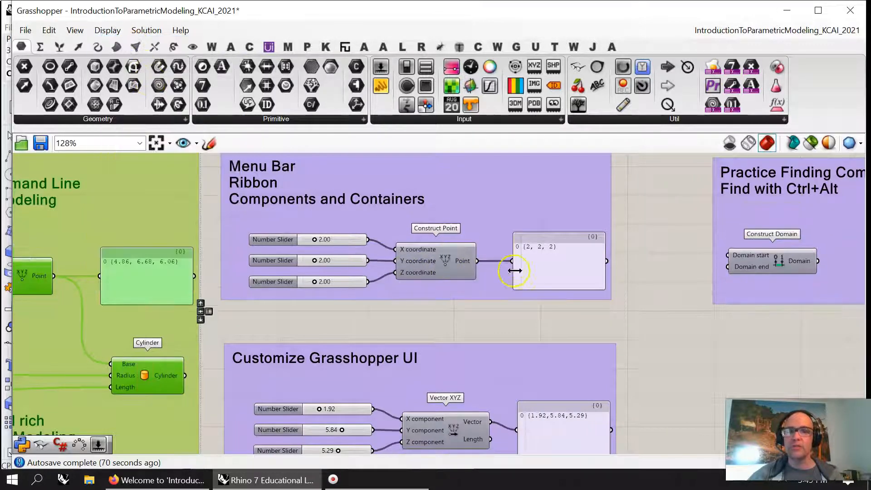
Step: Examine the display options and the Canvas Widgets settings, including Compass, Align, Markov and Message Balloons
click(110, 32)
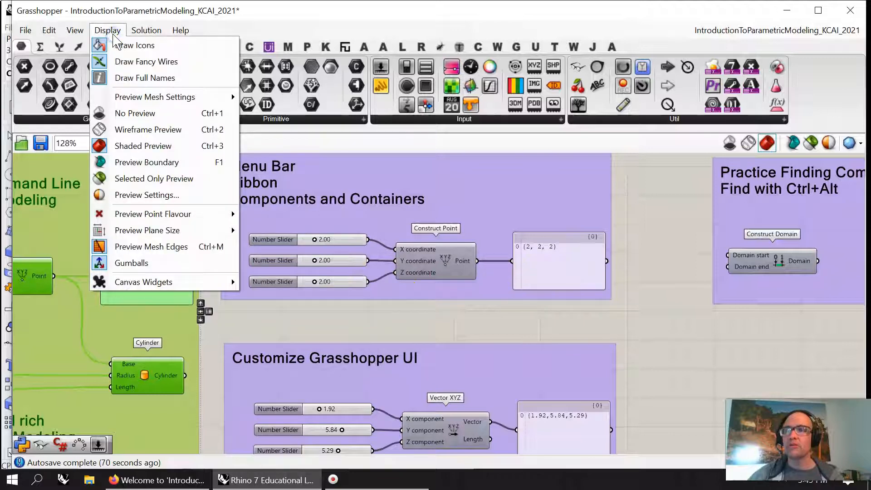
click(111, 31)
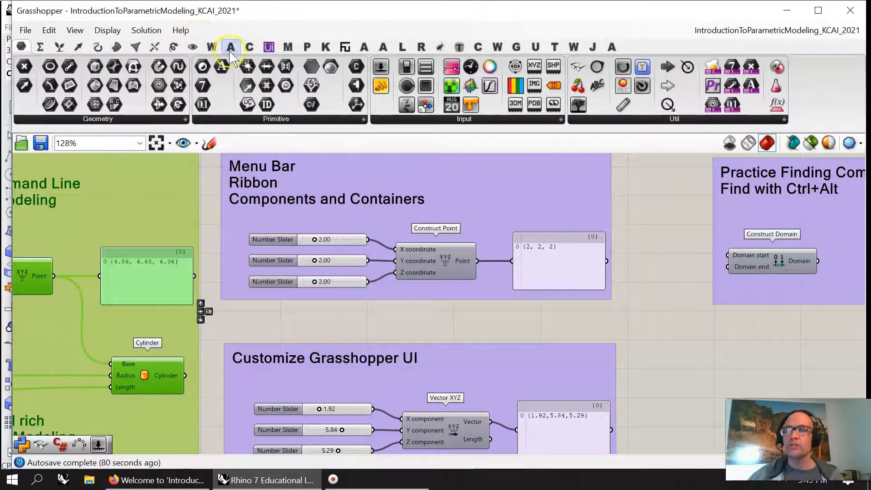
mouse_move(194, 50)
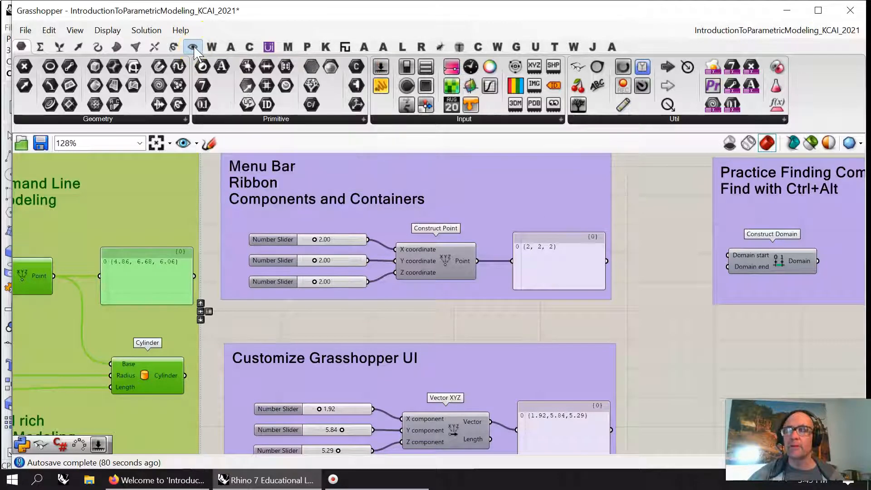
click(108, 32)
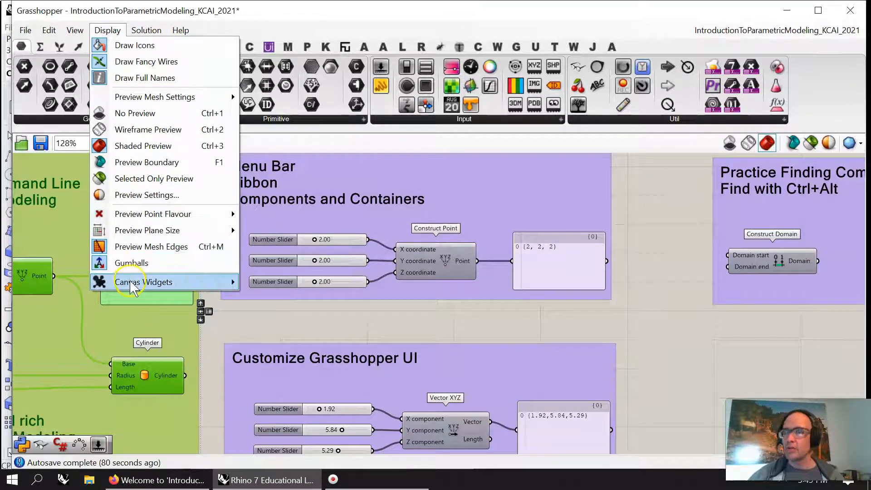
click(146, 286)
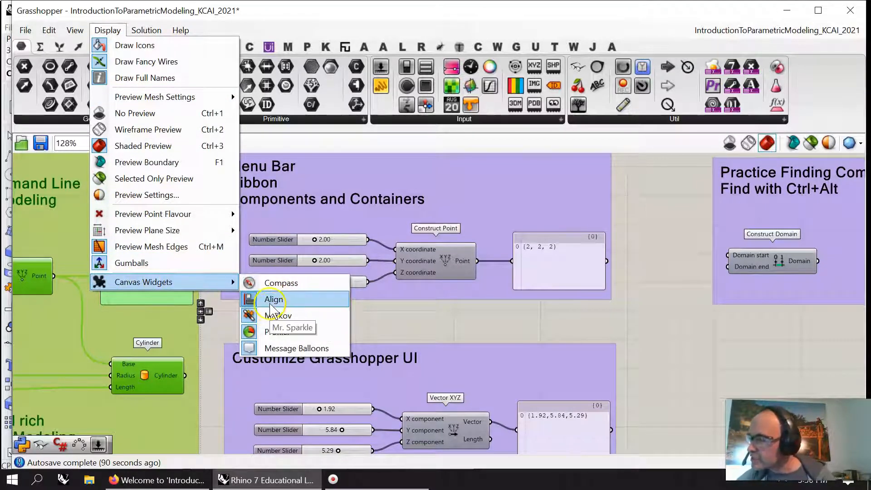
click(308, 145)
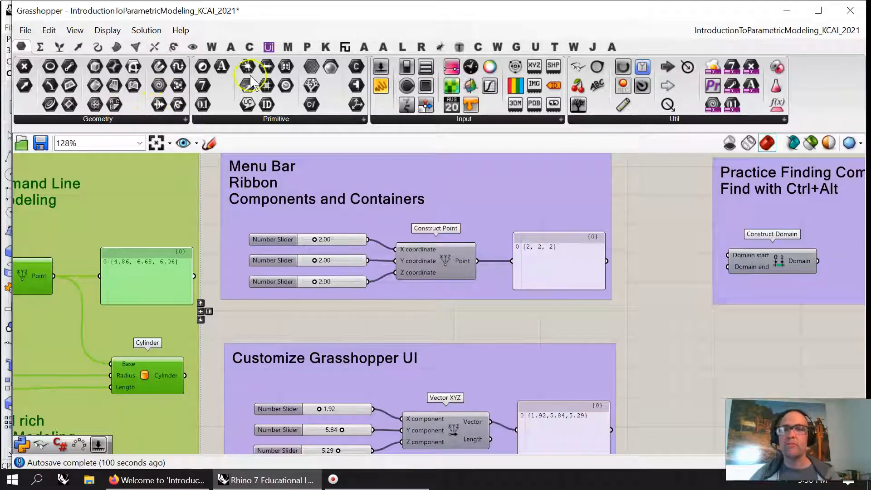
Step: Add a Construct Point component below the Menu Bar, Ribbon group and narrow the Grasshopper window so the Rhino viewport shows beside it
click(79, 48)
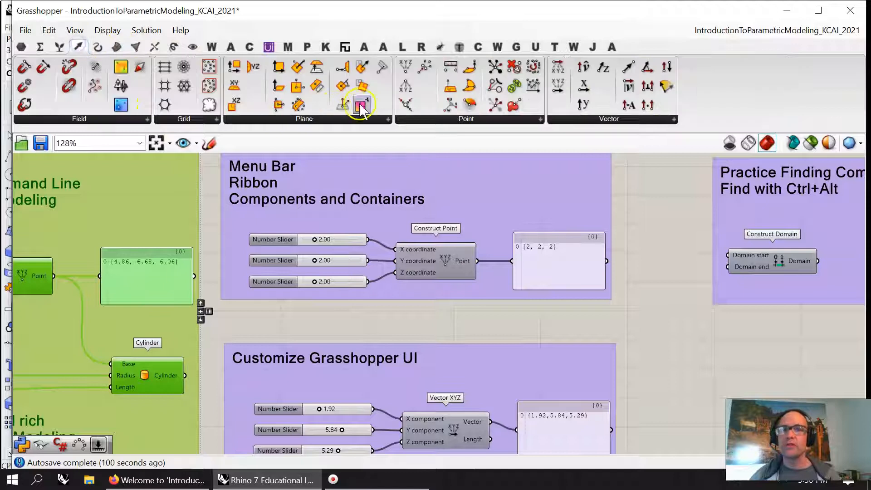
drag(404, 65, 441, 329)
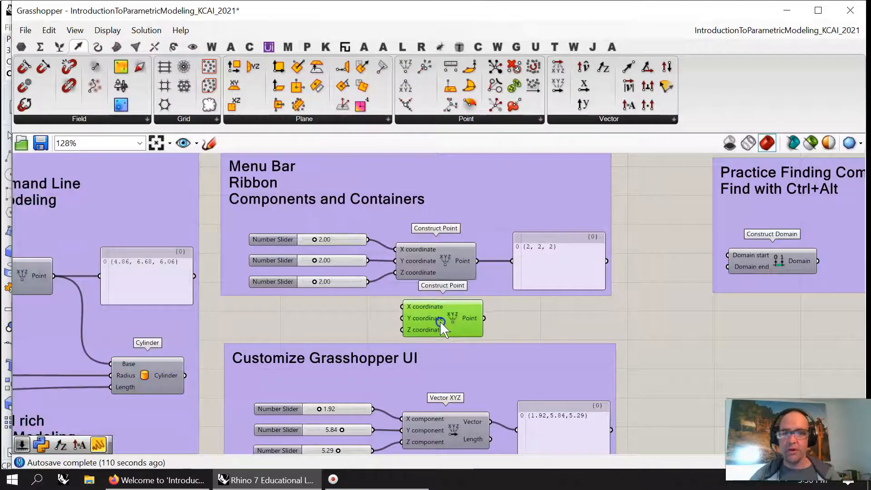
drag(10, 318, 434, 333)
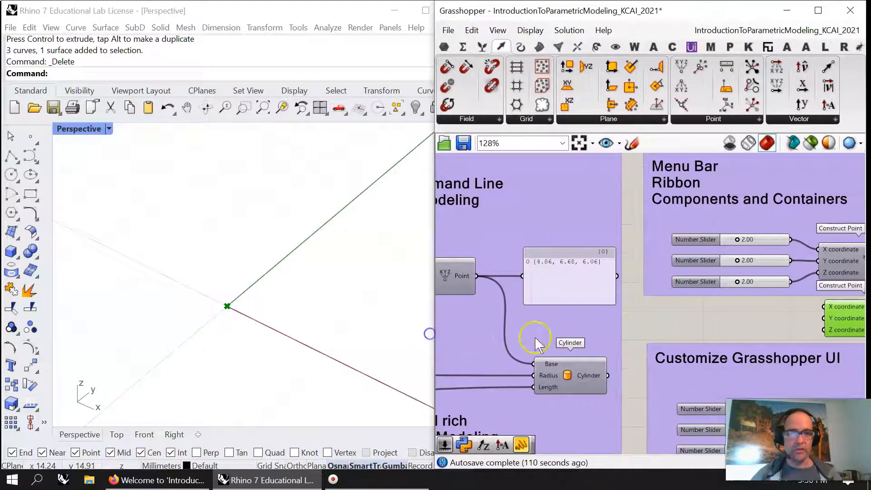
scroll(723, 321, down, 3)
right_drag(732, 325, 605, 302)
scroll(654, 284, up, 2)
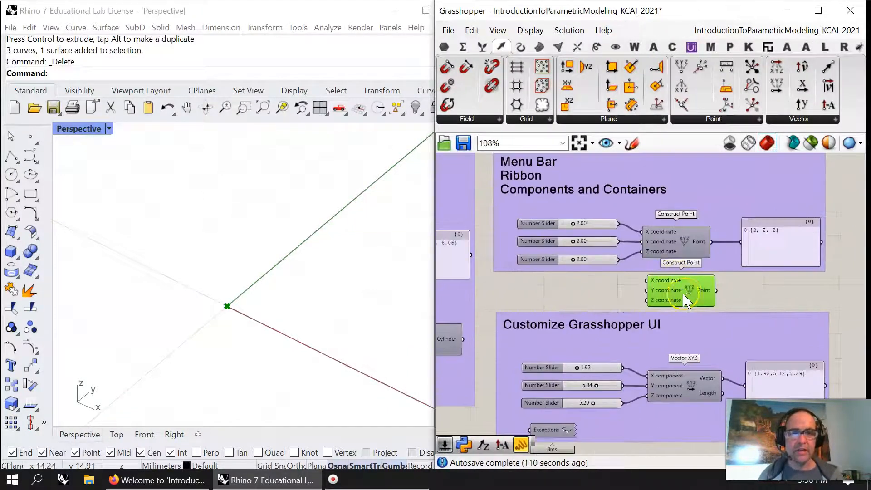
right_drag(305, 335, 302, 317)
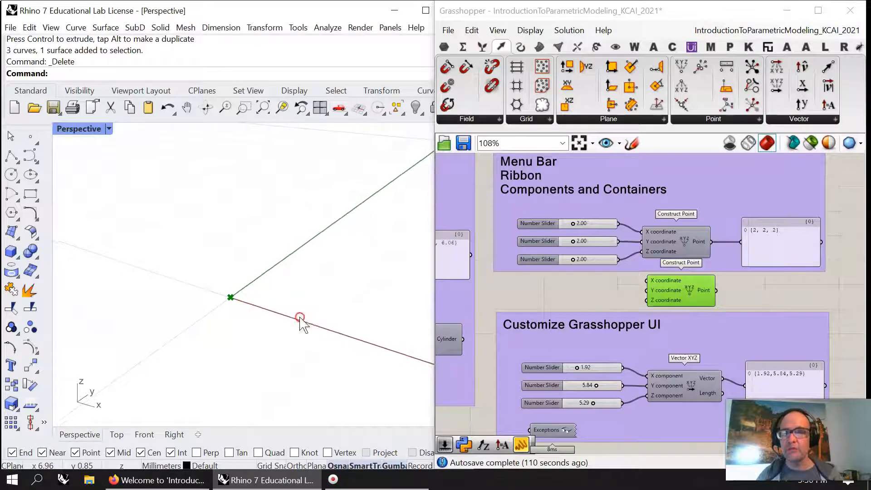
right_drag(782, 307, 741, 297)
Step: In the viewport settings, change the document preview materials to blue for selected and orange for normal geometry, and close the settings
right_click(714, 281)
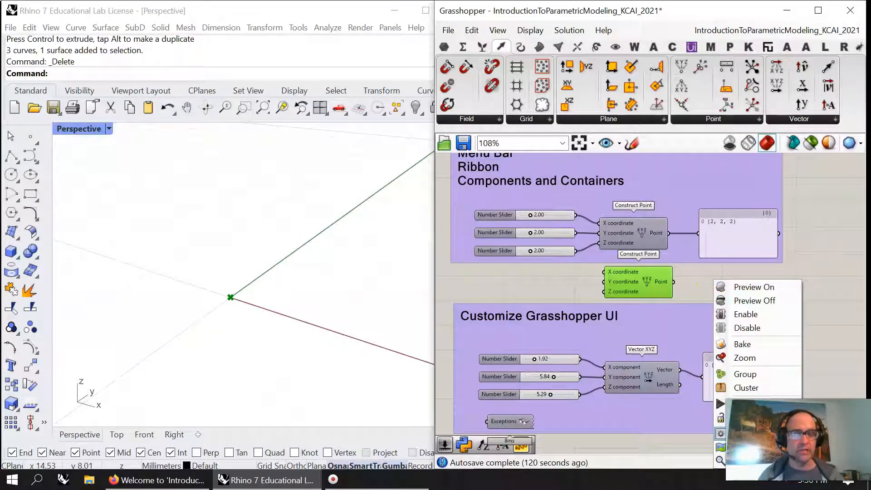
click(721, 433)
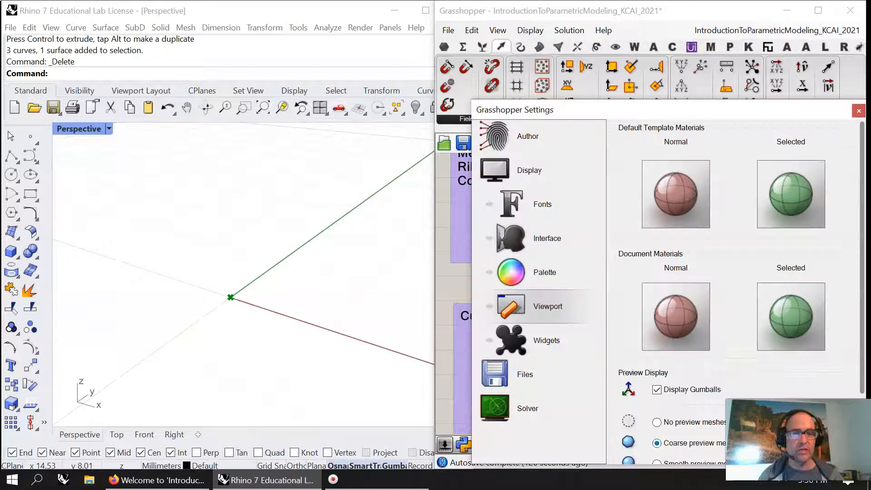
right_click(788, 315)
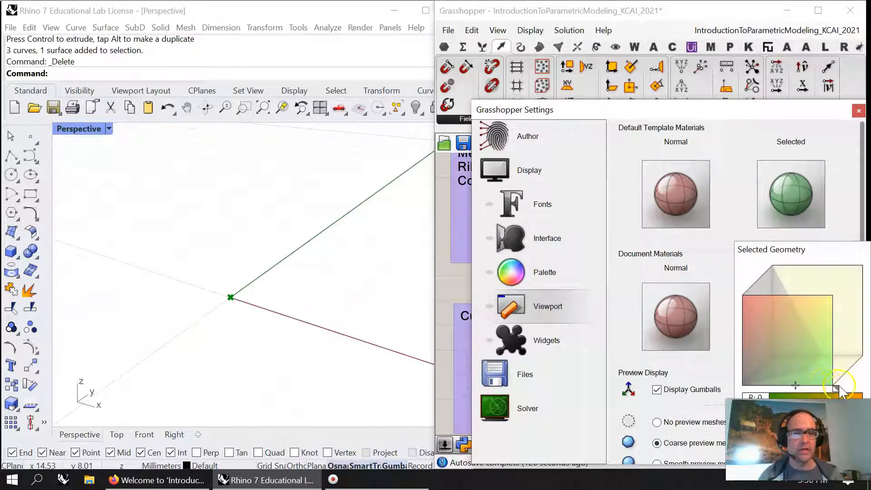
drag(836, 391, 825, 351)
right_click(681, 312)
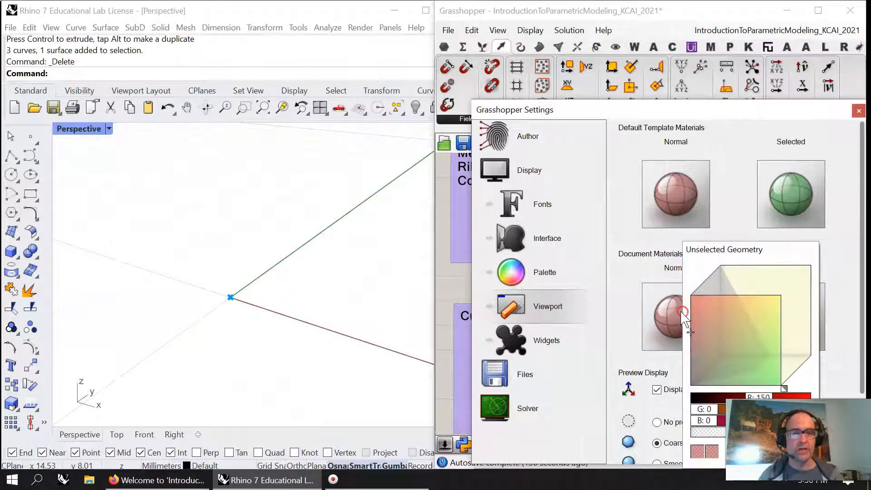
click(366, 298)
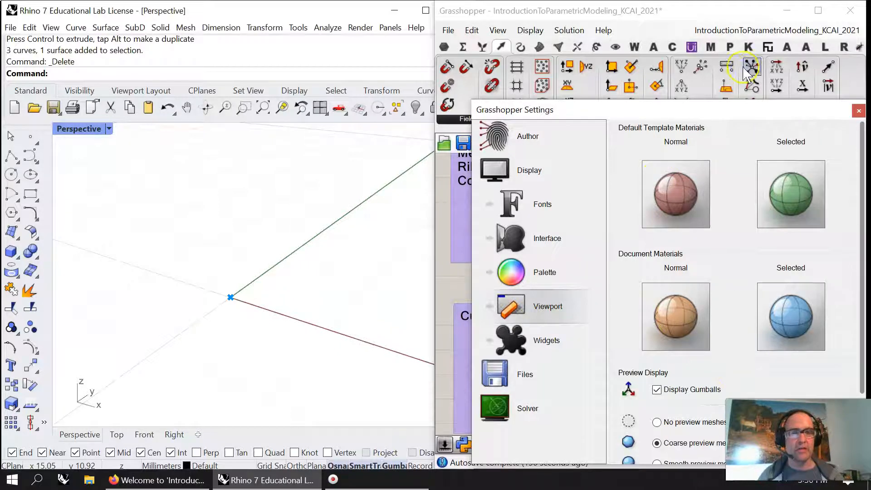
drag(754, 107, 631, 25)
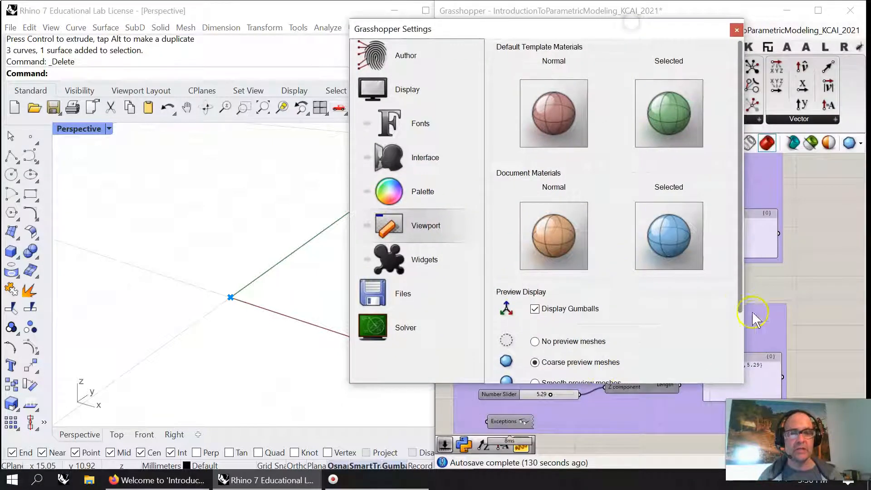
scroll(739, 299, down, 3)
click(736, 30)
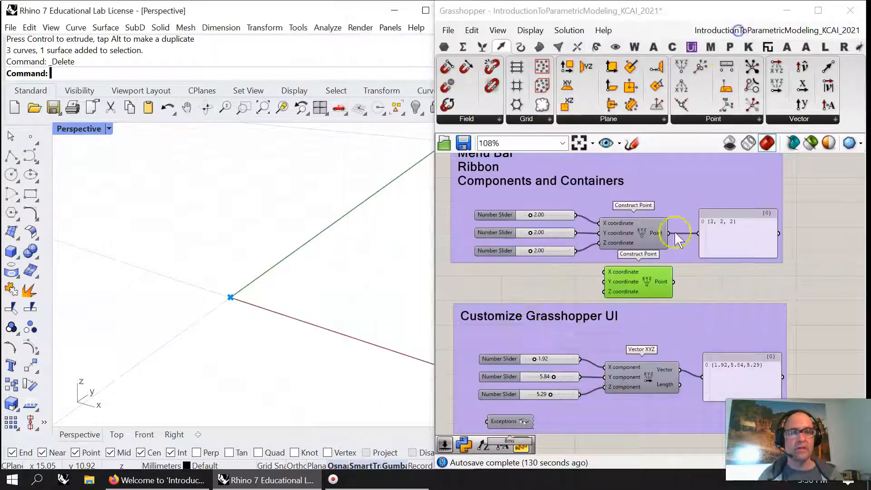
Step: Turn on the preview of the slider-driven Construct Point and select each Construct Point alternately to compare their preview colours
click(582, 281)
click(648, 284)
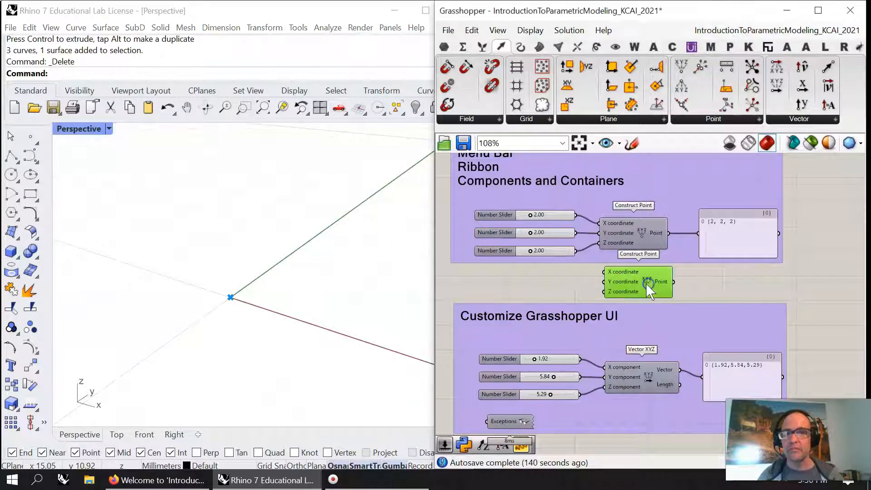
click(566, 292)
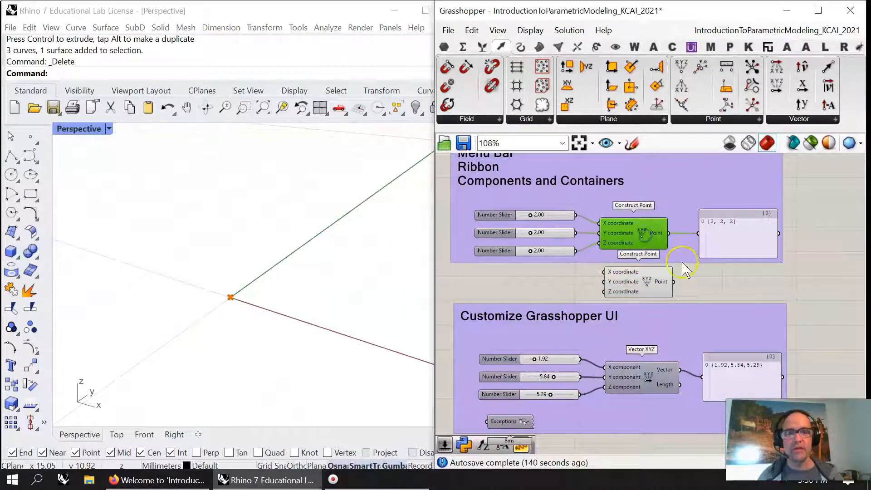
right_click(698, 282)
click(724, 288)
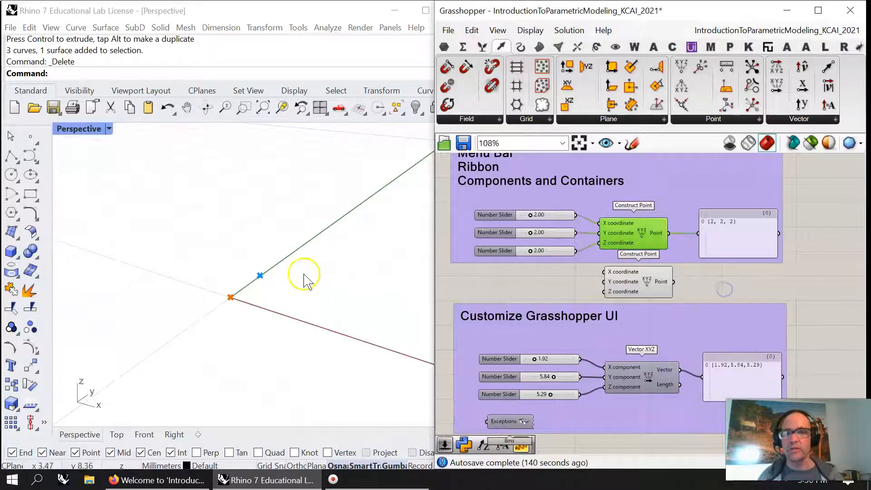
click(632, 285)
click(640, 245)
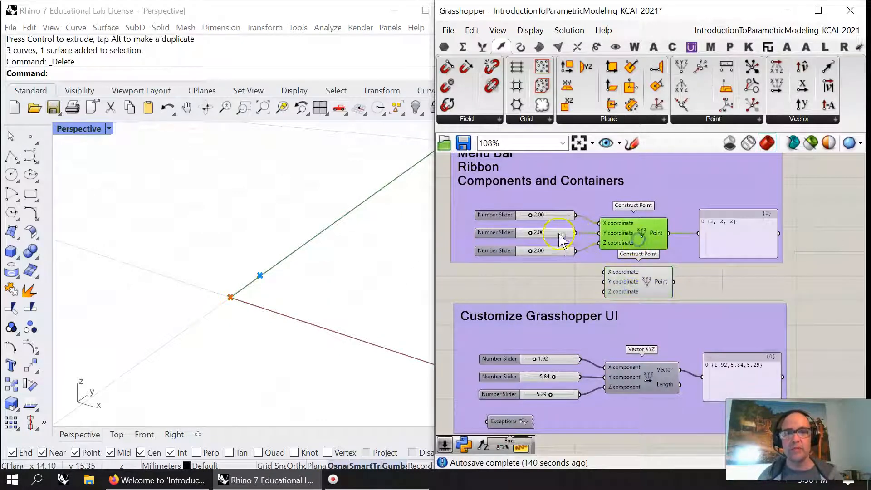
click(641, 286)
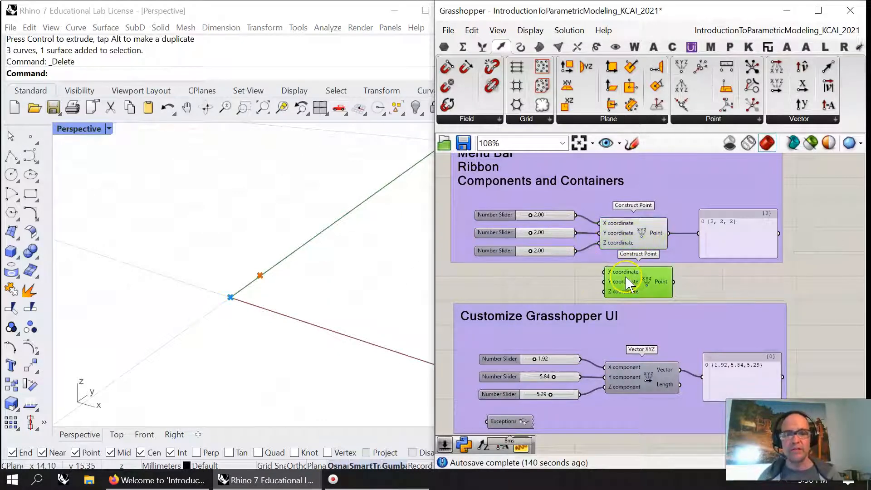
Step: Extract the X coordinate parameter of the unconnected Construct Point, and delete both the extracted parameter and that component
right_click(622, 276)
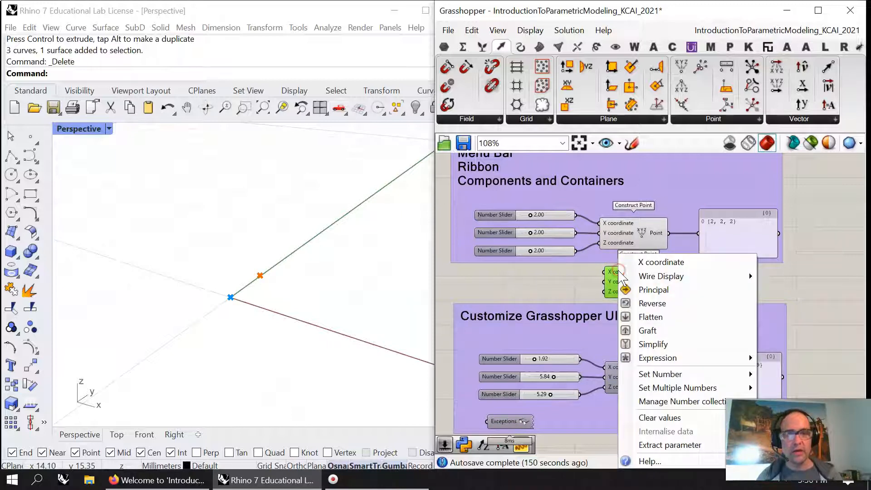
click(653, 443)
drag(575, 280, 697, 233)
drag(643, 286, 624, 286)
key(Delete)
click(548, 291)
key(Delete)
click(592, 286)
Step: Examine the remaining Construct Point's Y coordinate input and the layout of the whole definition fitted to the canvas
click(625, 234)
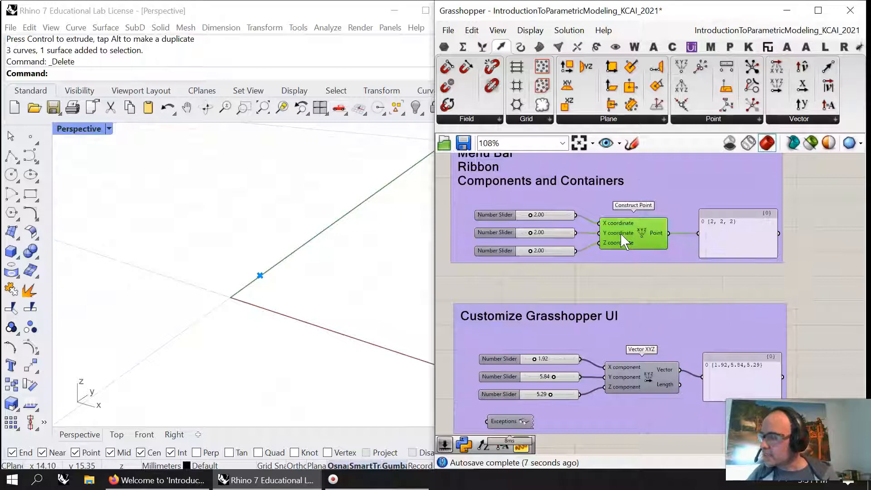
click(624, 237)
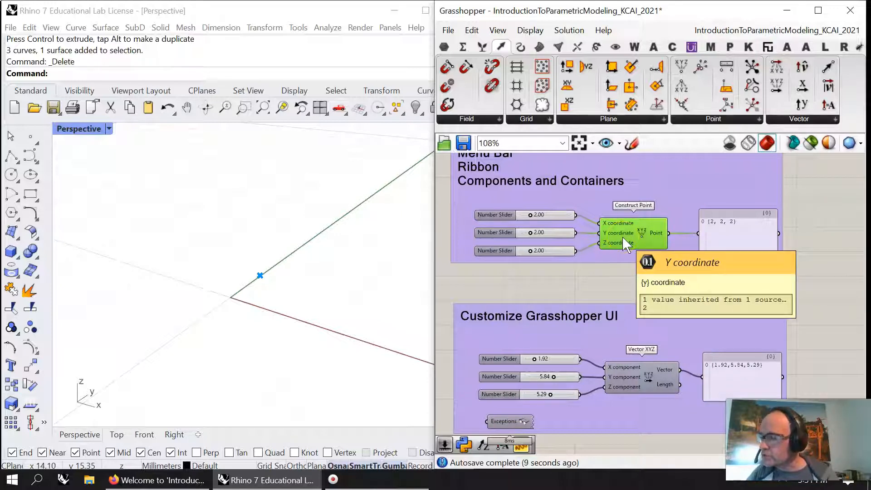
click(599, 264)
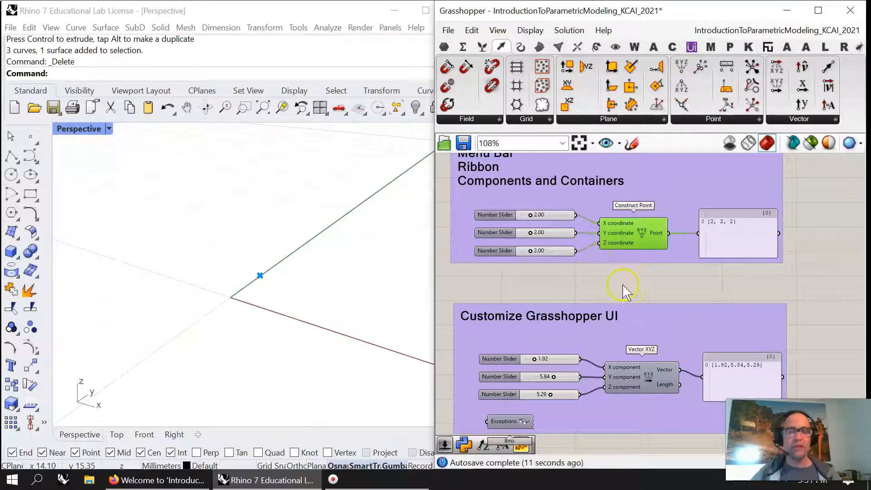
right_drag(624, 290, 619, 302)
scroll(618, 295, down, 3)
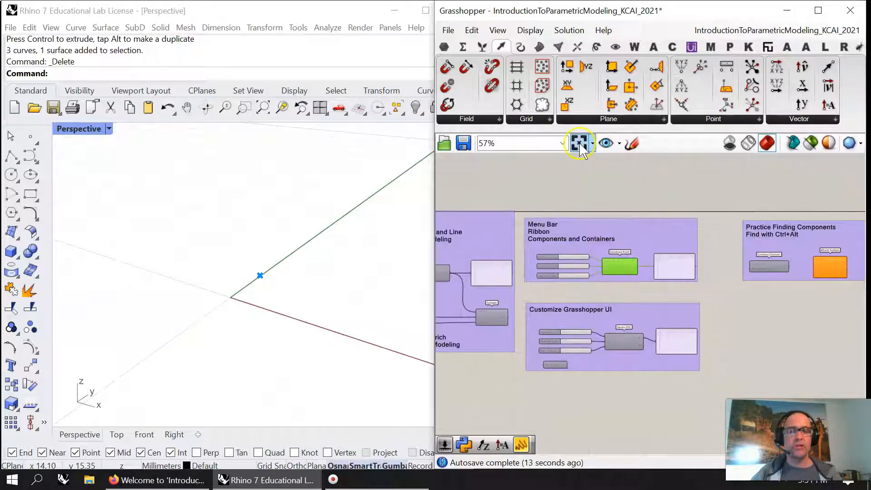
click(580, 143)
right_drag(545, 321, 581, 249)
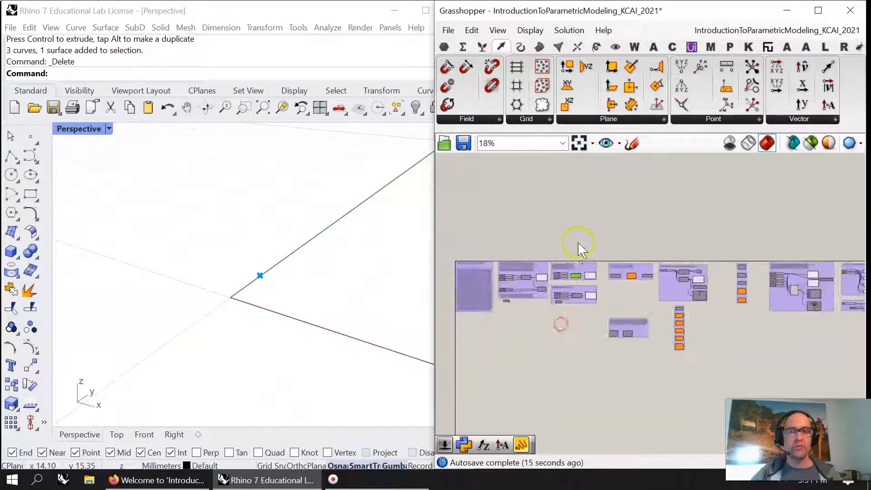
scroll(578, 324, up, 6)
right_drag(623, 335, 642, 315)
click(648, 310)
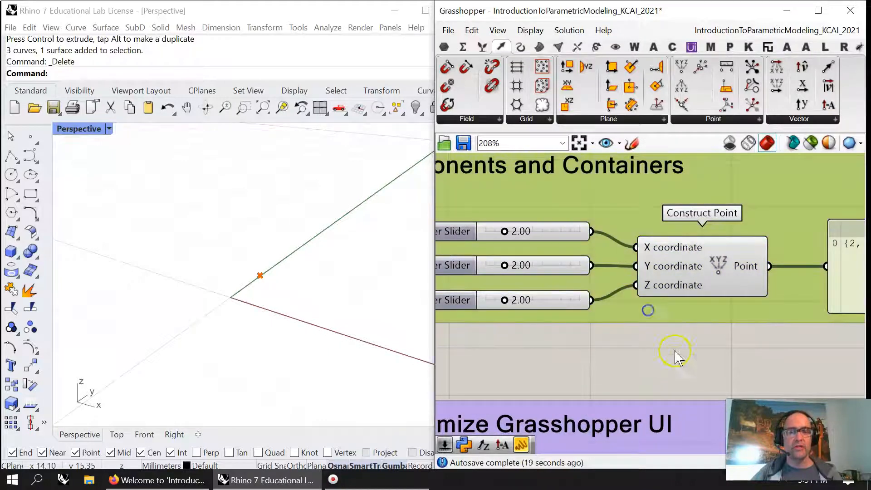
Step: Spread the canvas apart between the Construct Point component and its output panel, and undo the change
right_drag(674, 350, 622, 301)
scroll(620, 303, down, 5)
mouse_move(645, 249)
mouse_down()
mouse_move(702, 236)
mouse_move(635, 252)
mouse_move(646, 249)
mouse_up()
click(649, 317)
scroll(660, 243, up, 2)
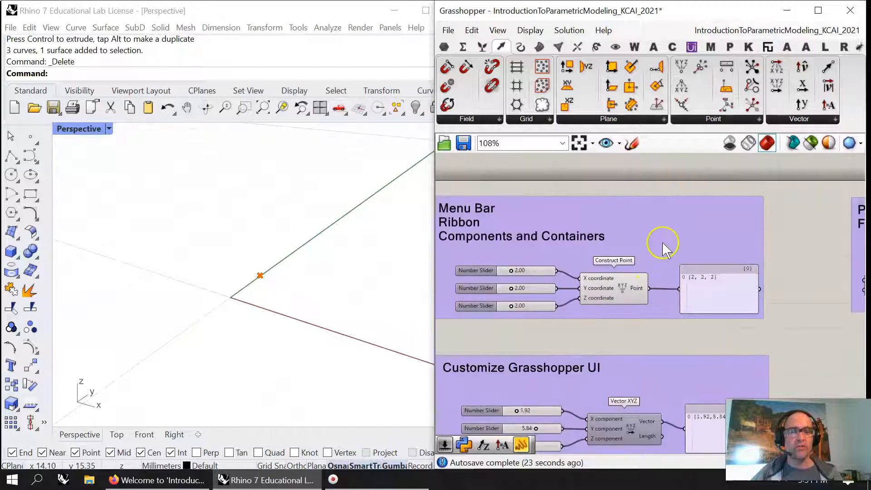
scroll(643, 208, up, 1)
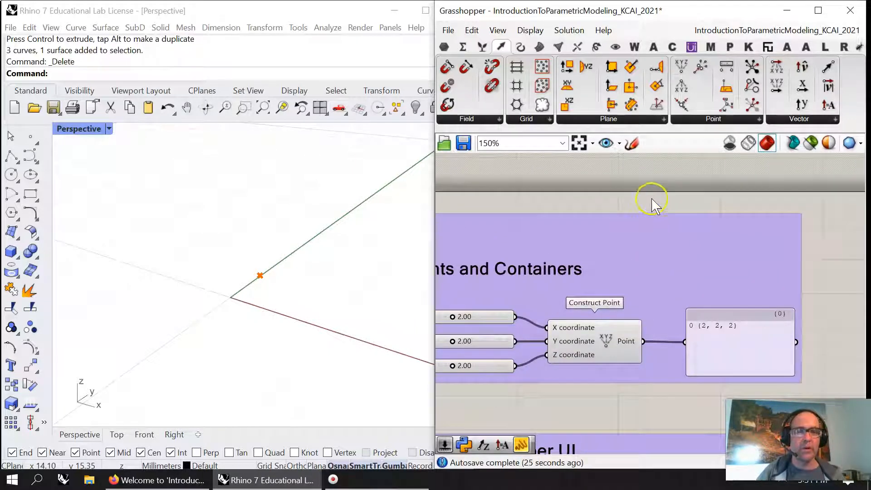
alt+drag(652, 204, 672, 204)
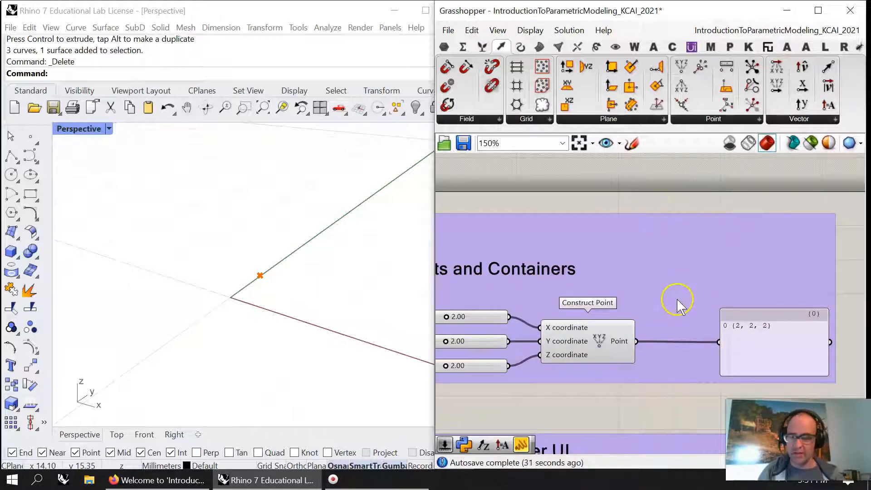
key(ctrl+z)
key(ctrl+z)
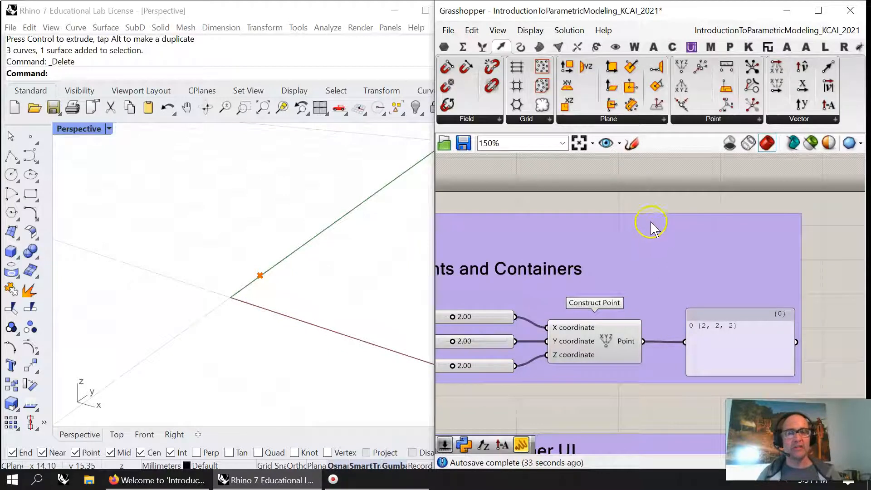
Step: Examine the X component input of Vector XYZ in the Customize Grasshopper UI group and the Number container among the primitive parameters
scroll(583, 269, down, 6)
right_drag(569, 325, 622, 293)
scroll(621, 294, up, 4)
right_drag(613, 338, 604, 270)
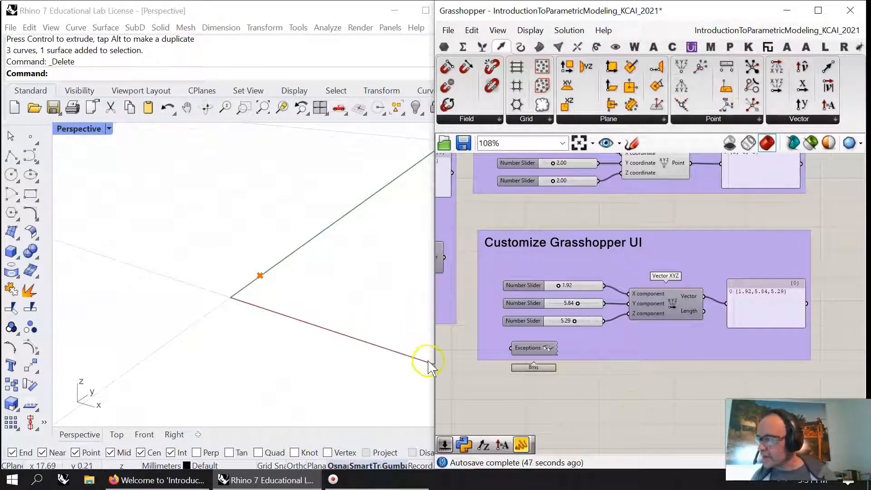
mouse_move(646, 295)
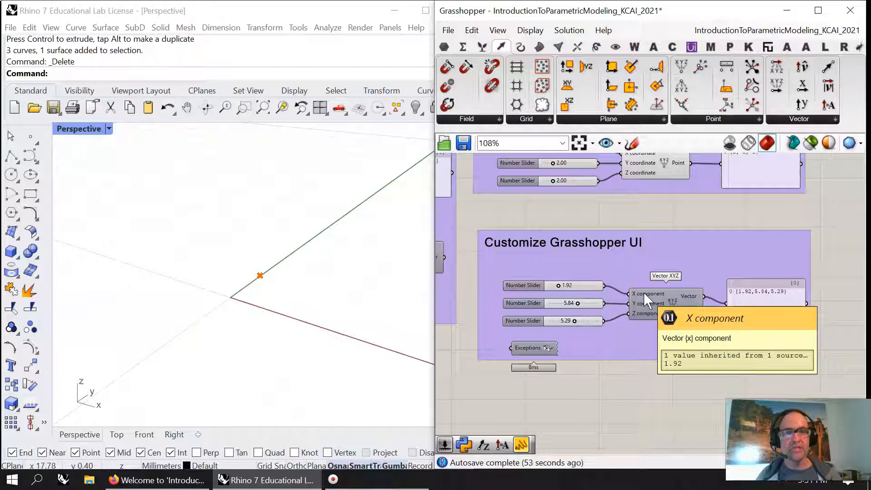
click(446, 46)
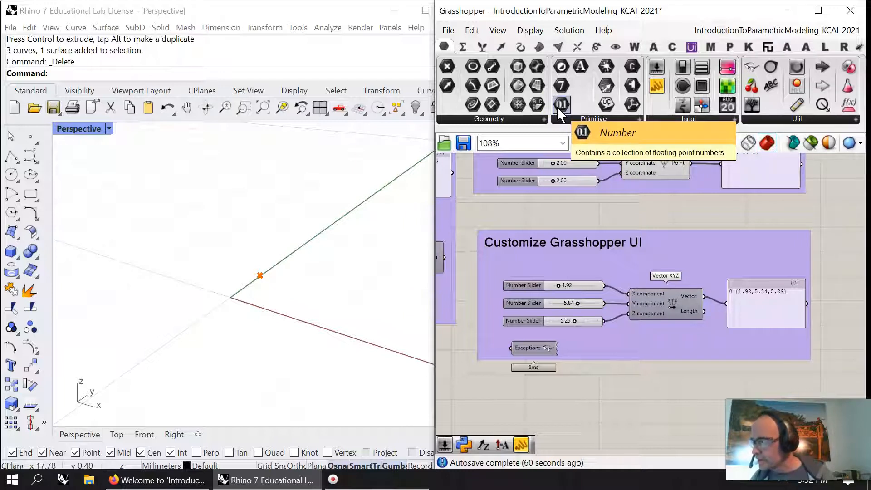
Step: Review the editing properties of the Number Slider driving the Construct Point's Y coordinate, and cancel without changes
click(564, 165)
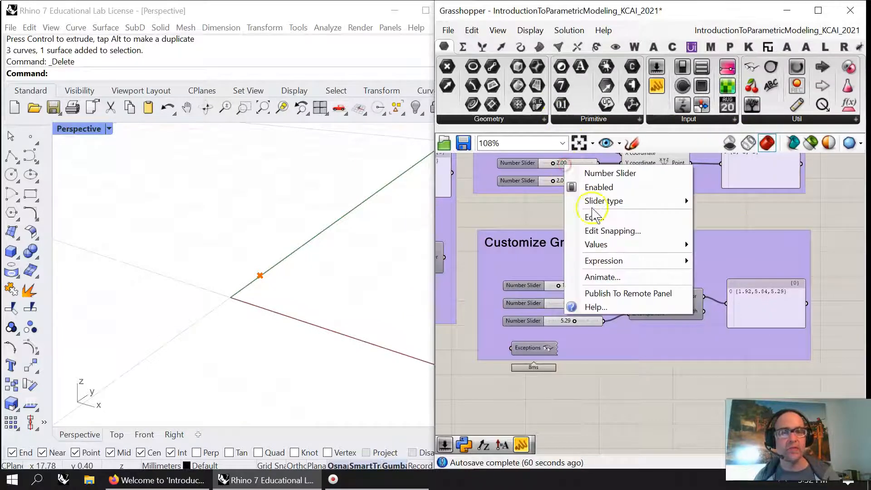
click(590, 216)
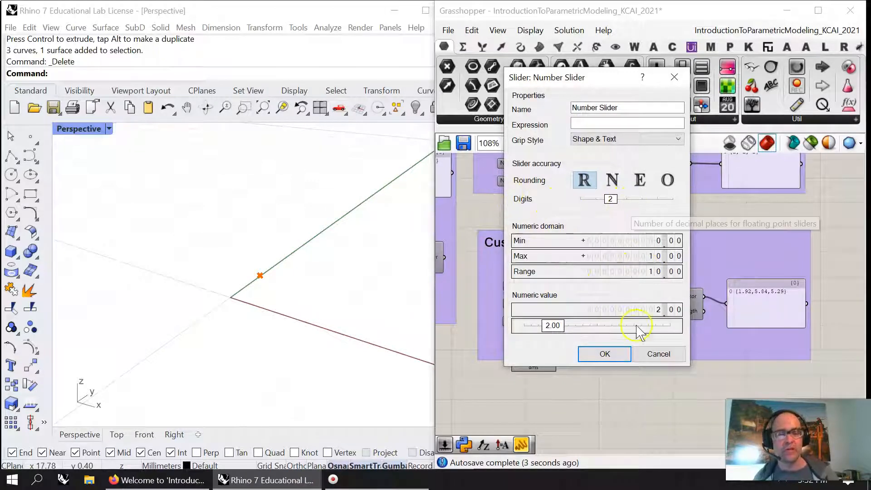
click(658, 354)
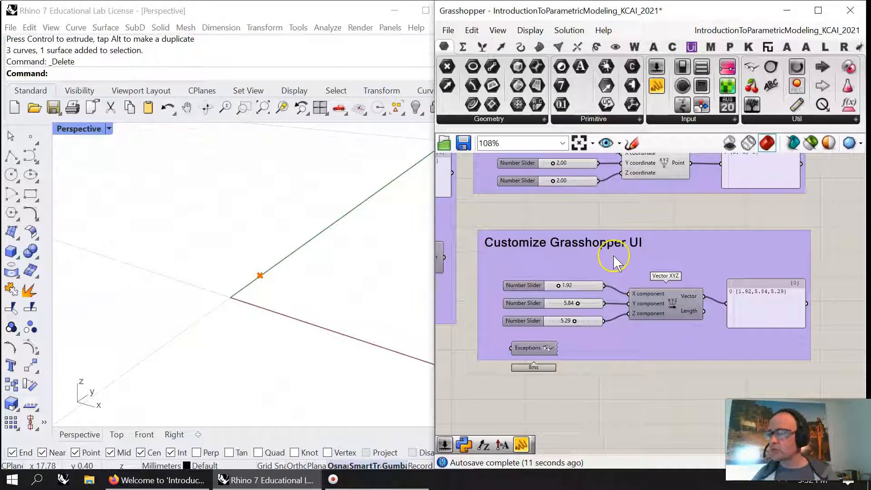
Step: Search the canvas for "poi" and place a Point parameter below the Practice Finding Components group
scroll(594, 222, down, 3)
right_drag(688, 257, 487, 322)
scroll(602, 230, up, 3)
right_drag(632, 289, 589, 284)
click(584, 275)
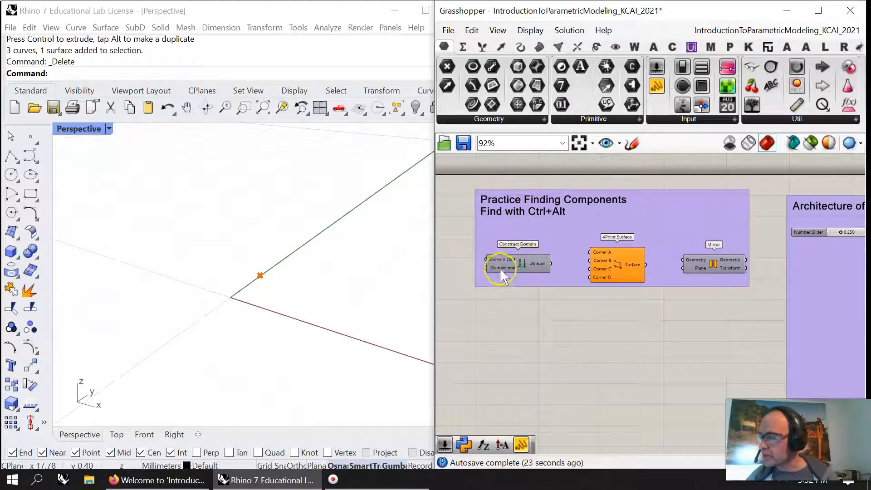
double_click(577, 348)
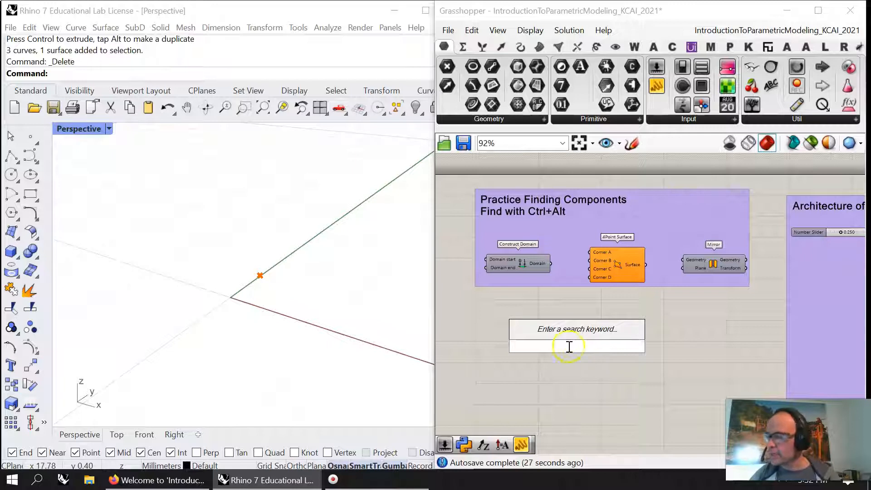
text(poi)
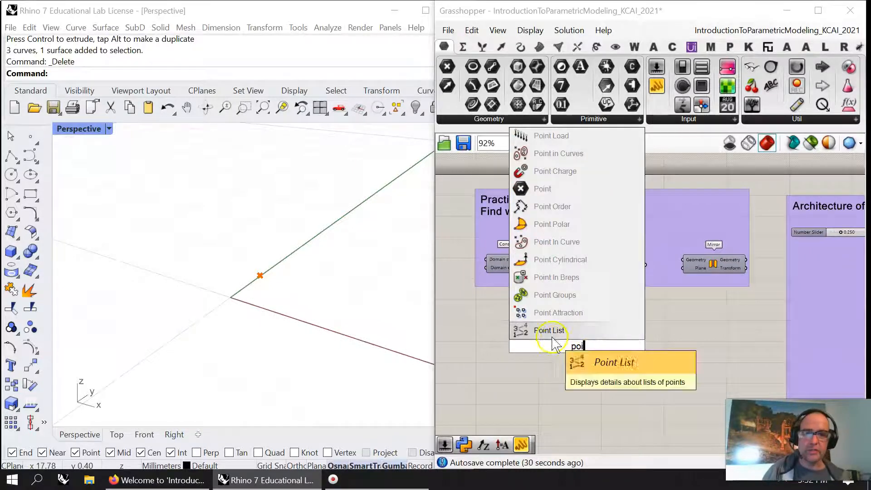
click(549, 189)
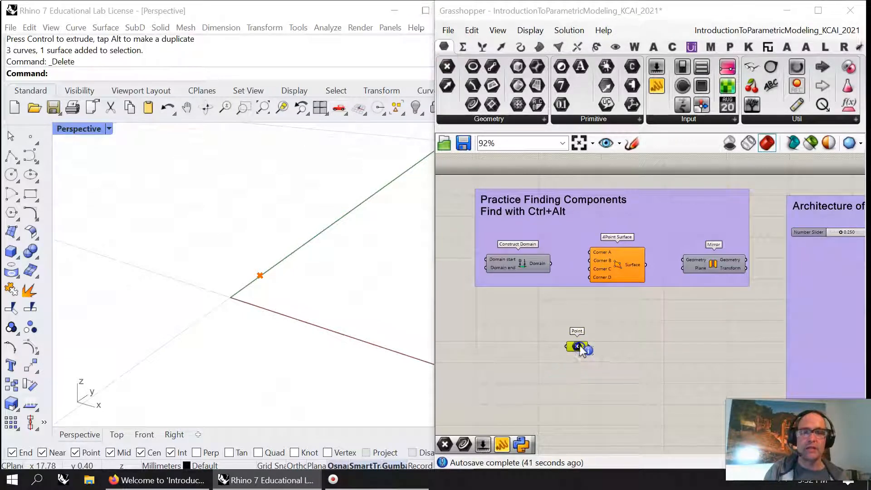
Step: Locate the 4Point Surface component among the component palettes and turn on its preview
ctrl+alt+click(620, 264)
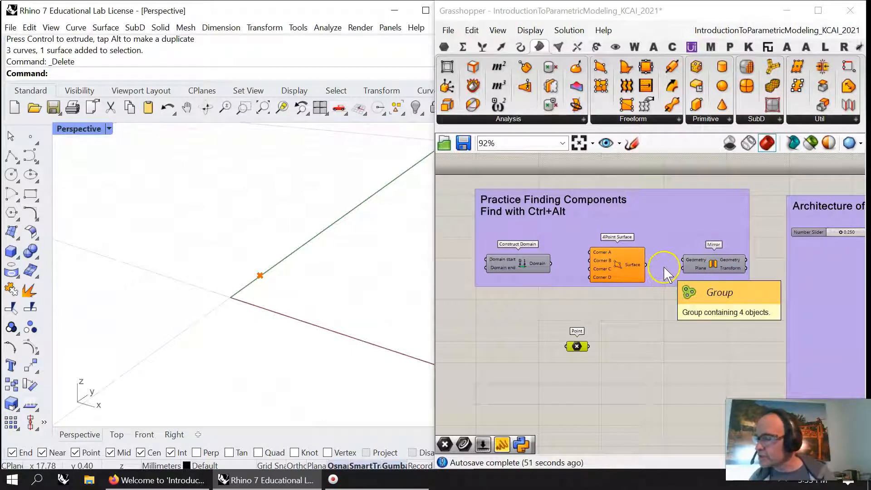
mouse_move(628, 128)
mouse_down()
mouse_move(628, 157)
mouse_move(627, 130)
mouse_up()
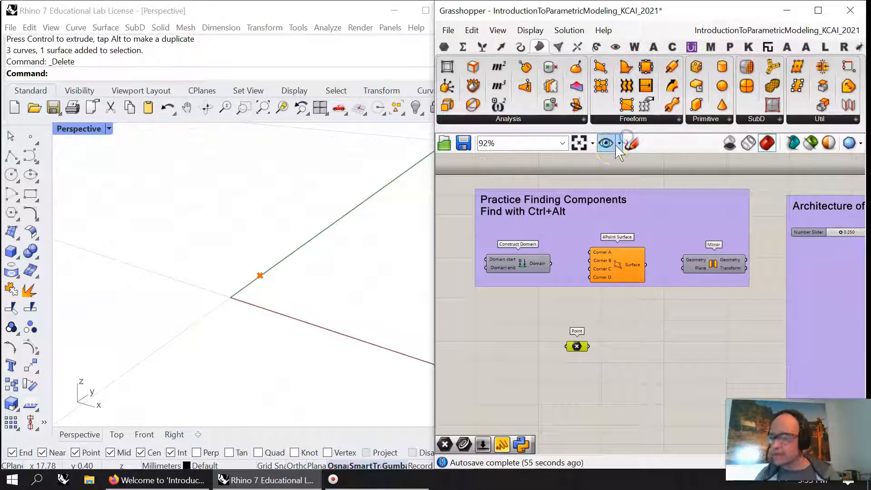
right_drag(723, 264, 694, 228)
click(587, 245)
right_click(589, 229)
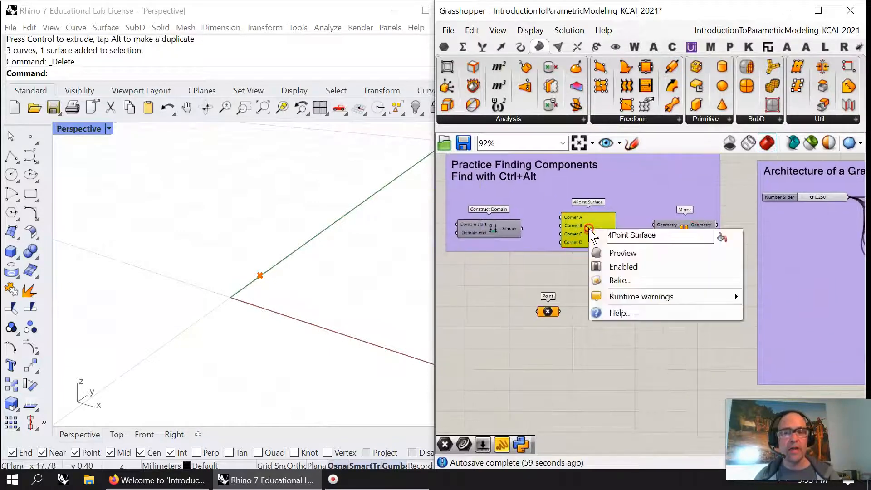
click(626, 254)
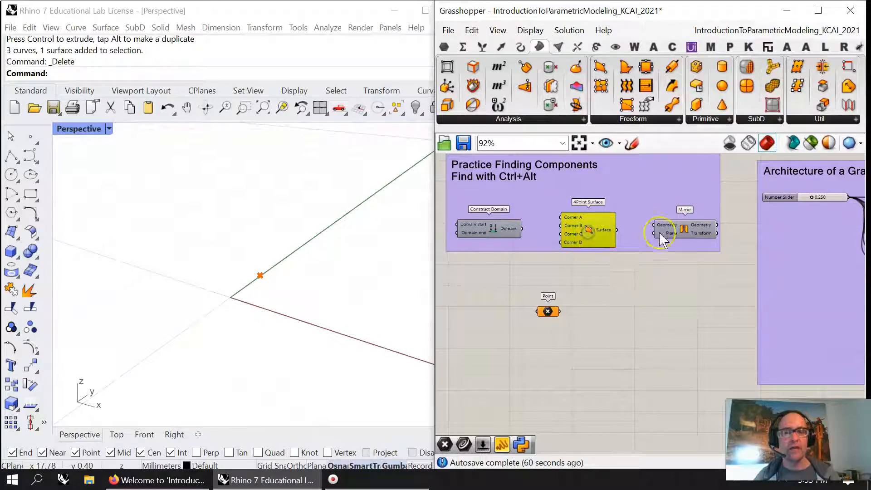
Step: Turn on the preview of the Mirror component, then turn it off again
click(677, 230)
right_click(685, 227)
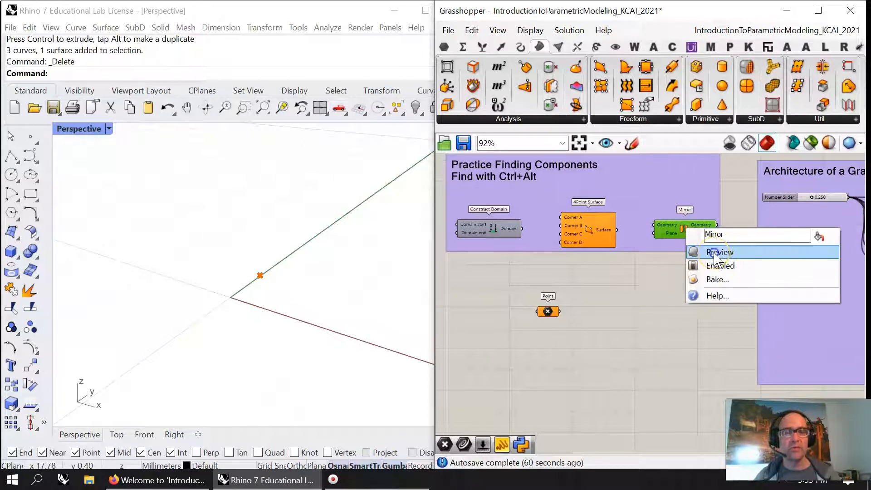
click(715, 254)
right_click(678, 227)
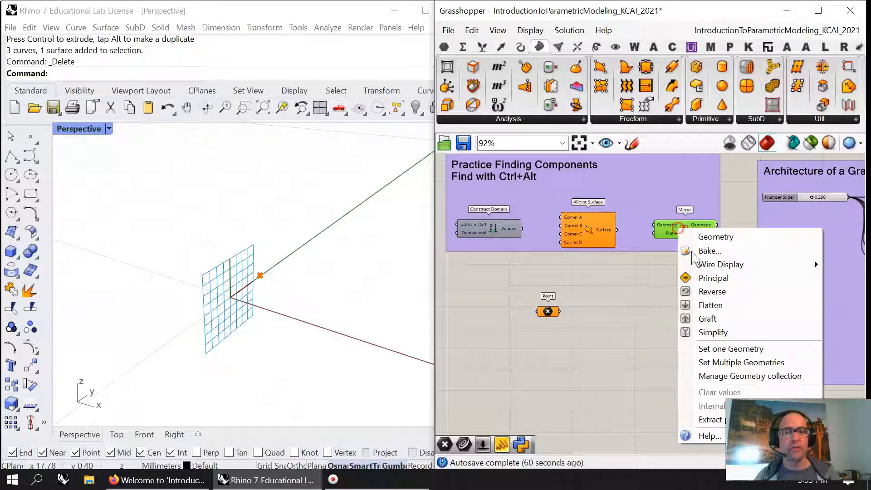
click(637, 277)
right_click(686, 230)
click(717, 250)
click(685, 236)
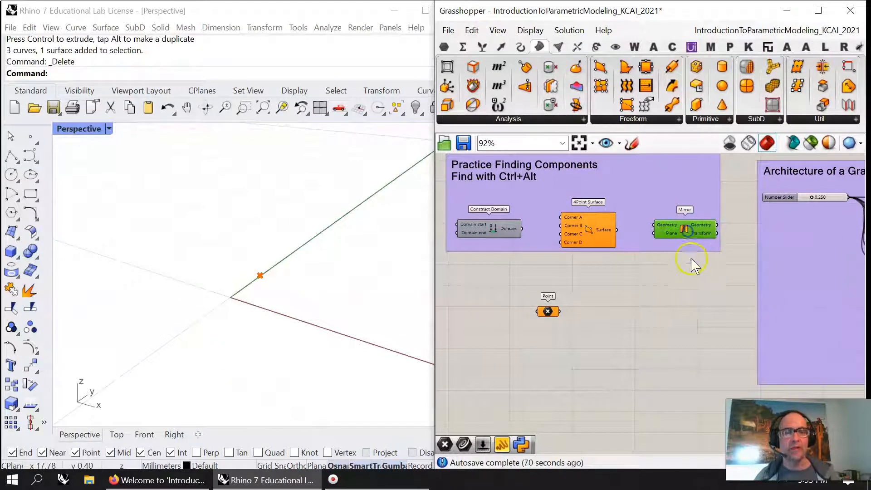
right_click(686, 231)
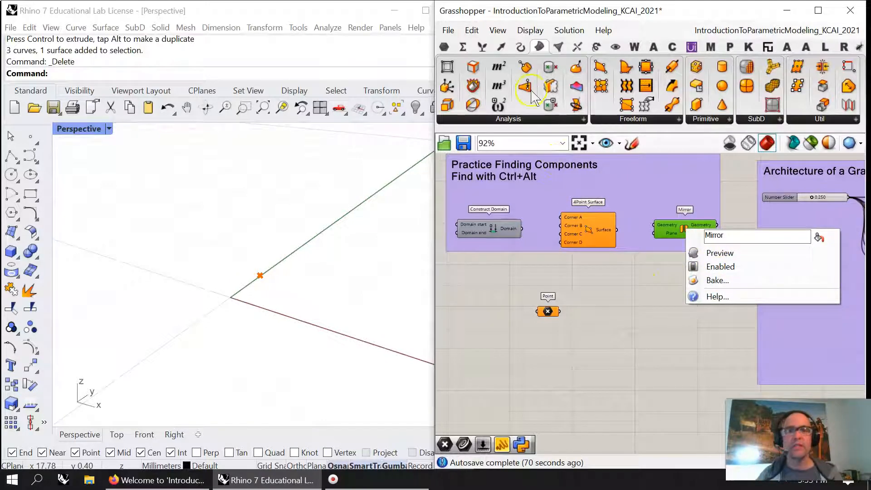
Step: Switch the Compass canvas widget on and back off
click(530, 30)
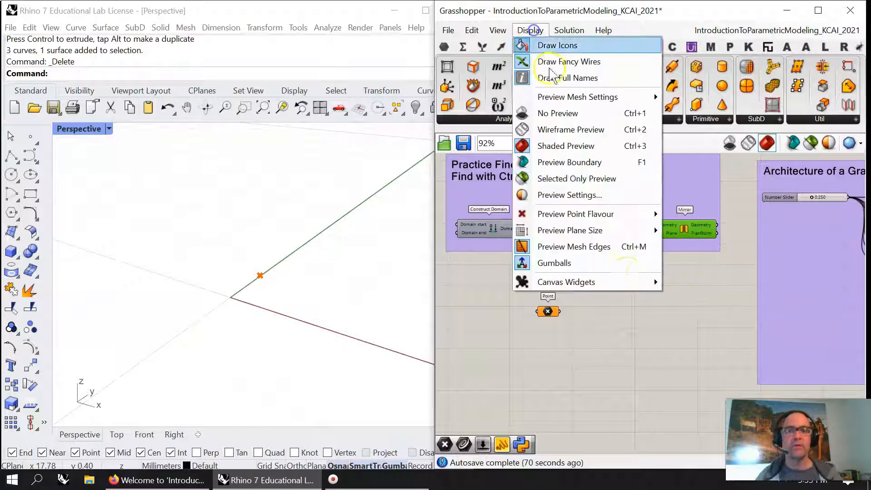
click(591, 287)
right_drag(790, 434, 693, 399)
click(530, 29)
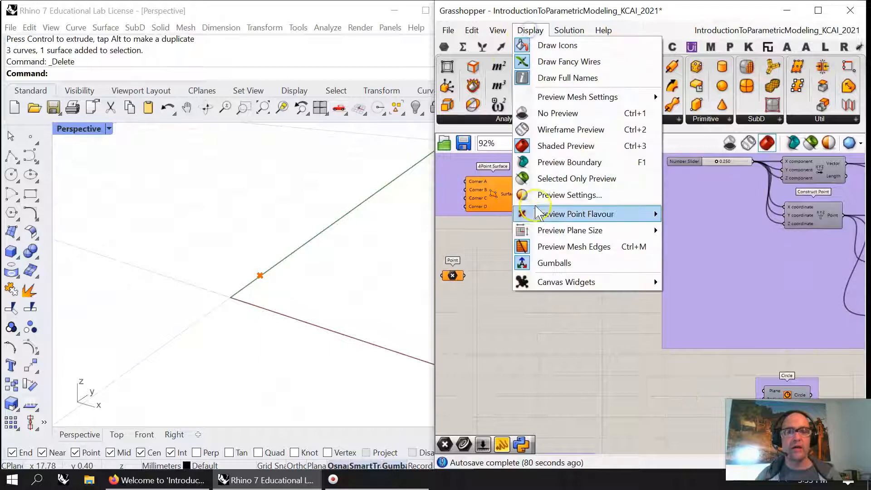
click(579, 284)
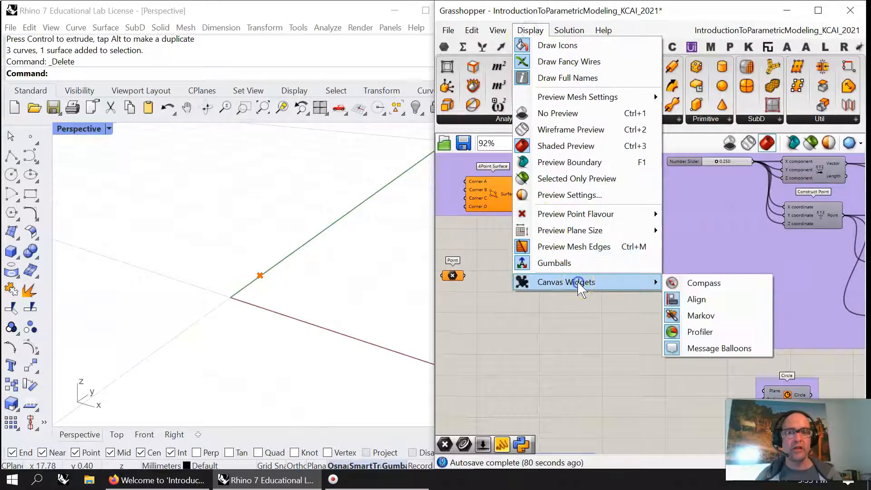
click(697, 283)
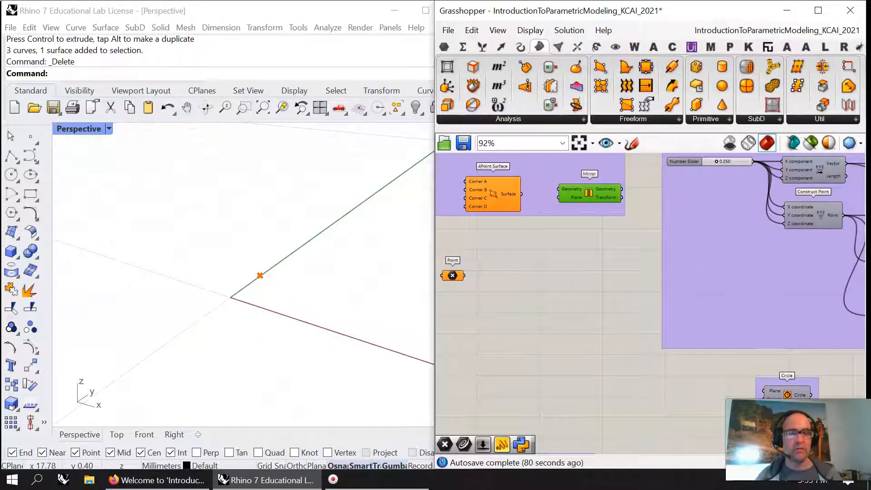
click(530, 30)
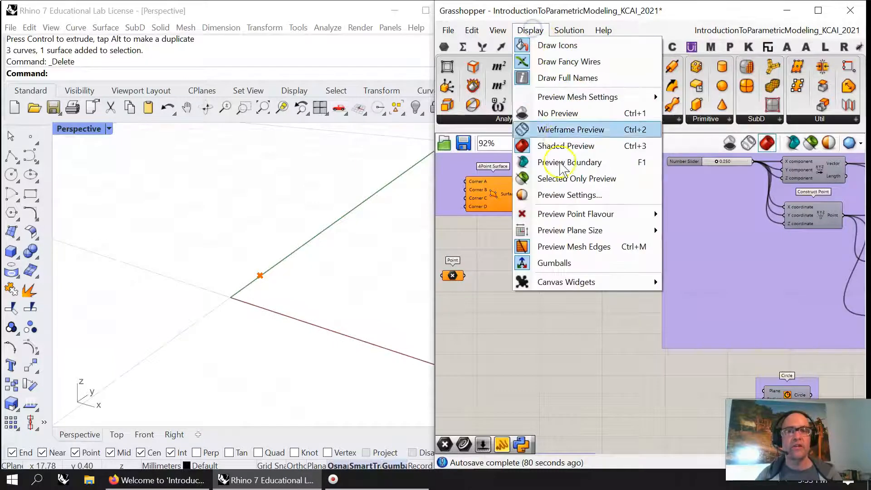
click(574, 284)
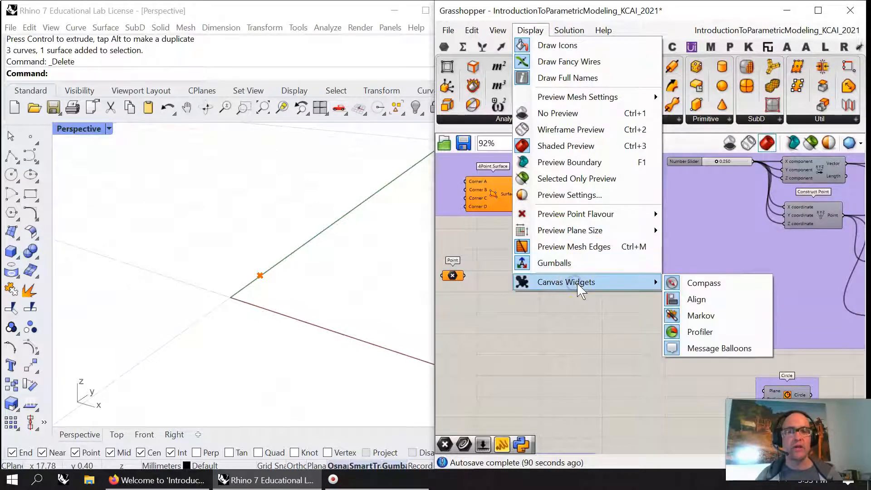
click(691, 282)
Step: Review the available canvas widgets and examine the message balloons on the Circle 3Pt and Circle CNR components
click(526, 30)
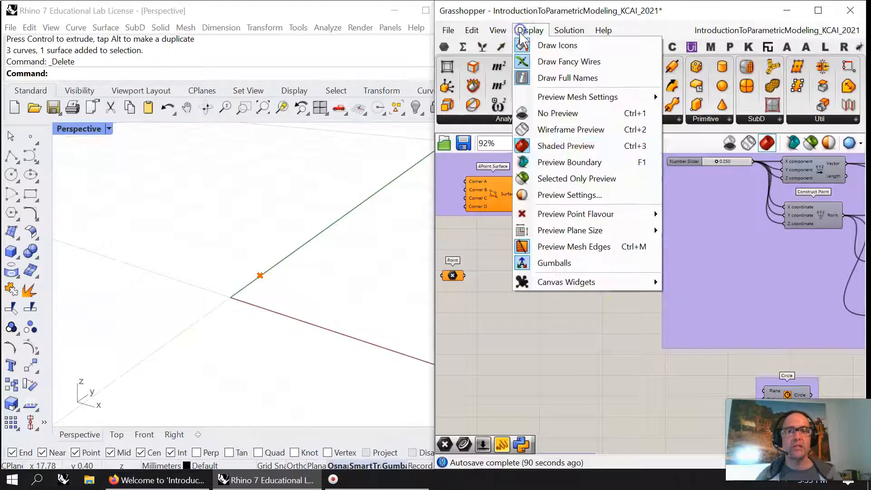
click(585, 282)
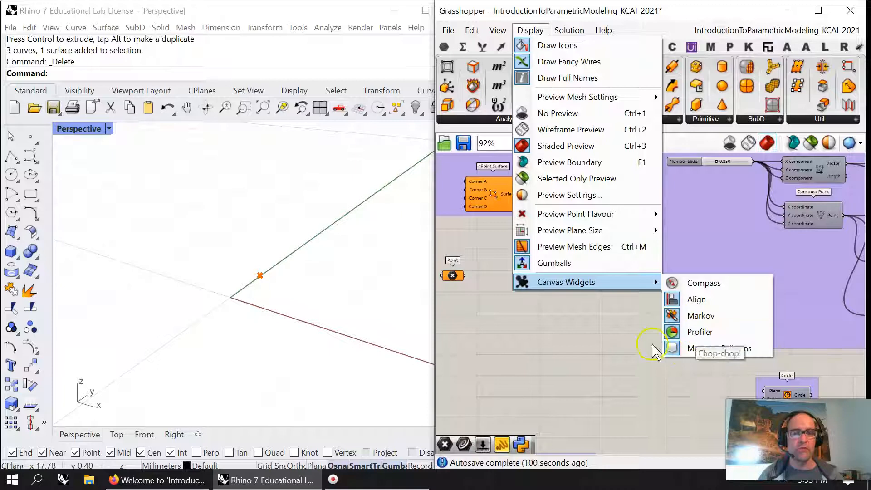
right_drag(702, 431, 660, 359)
scroll(618, 287, down, 1)
scroll(696, 312, up, 3)
scroll(632, 295, down, 3)
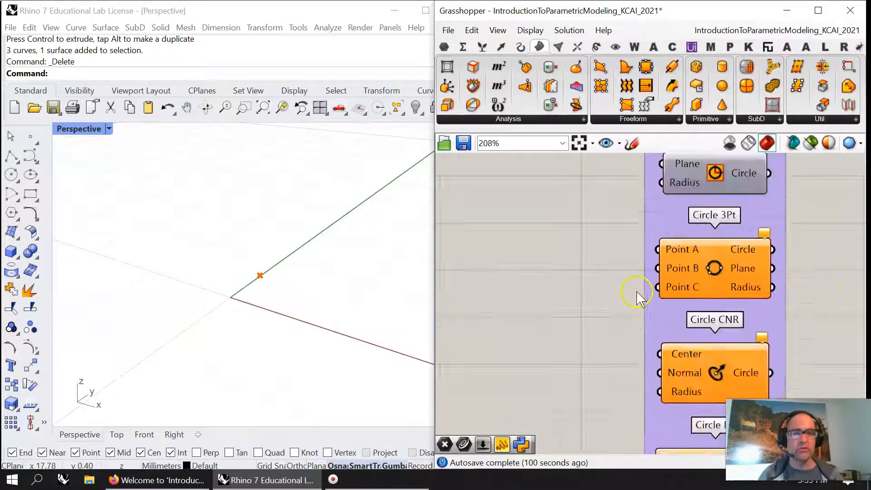
Step: Place a Square grid component on the empty canvas above the DISPLAY group
right_drag(595, 285, 696, 295)
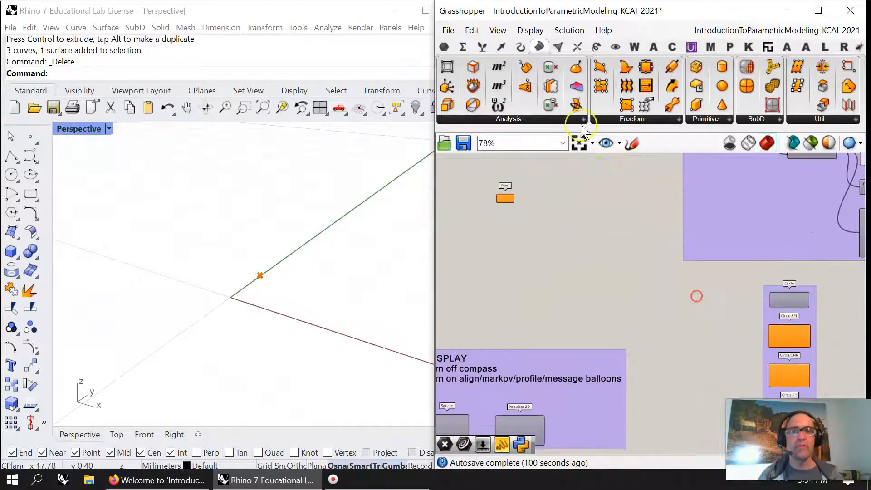
click(501, 47)
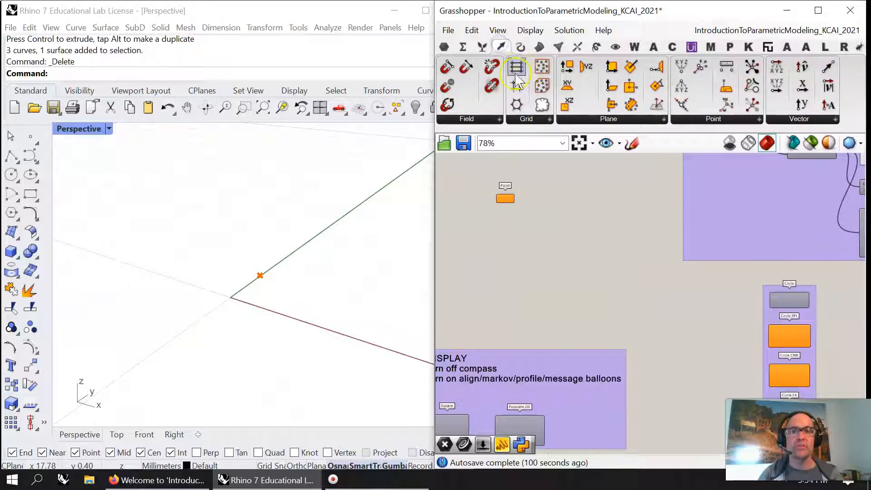
drag(516, 85, 623, 280)
scroll(623, 280, up, 5)
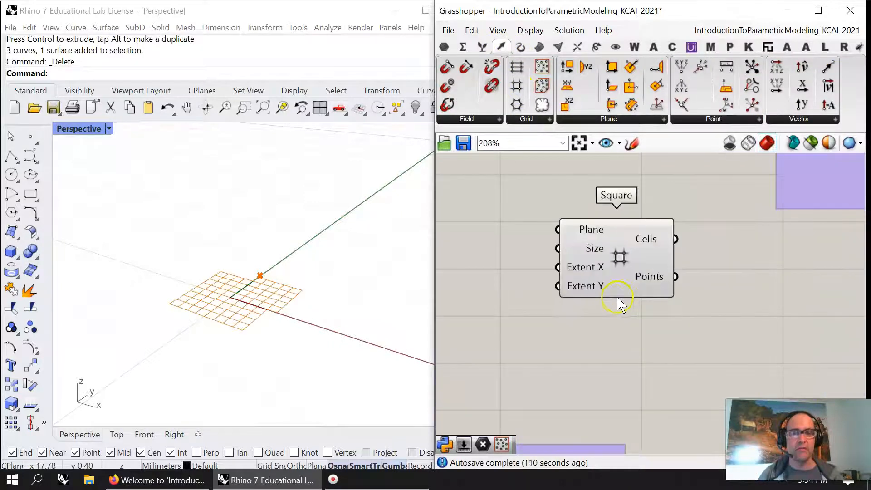
Step: Switch the Profiler canvas widget off and back on
click(530, 30)
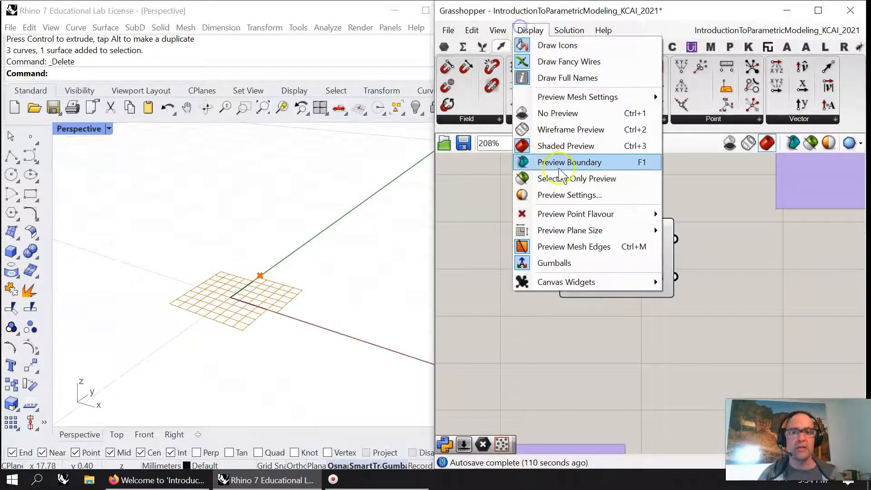
click(567, 282)
click(699, 332)
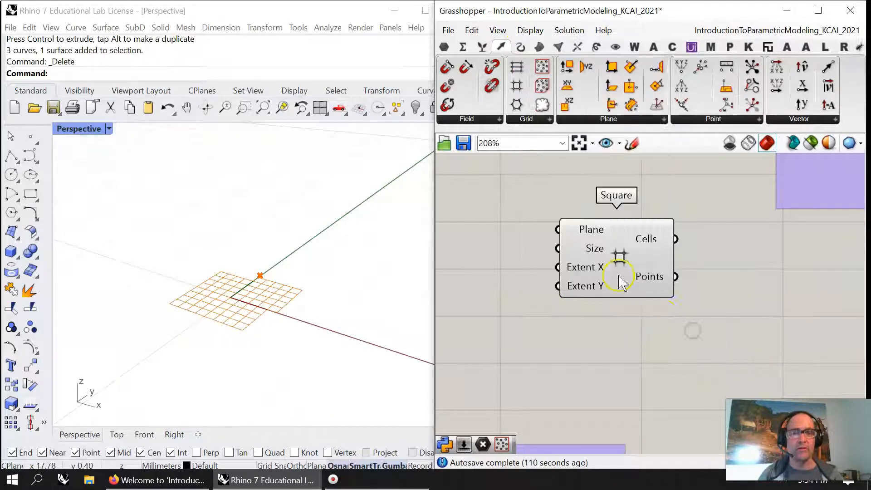
click(530, 30)
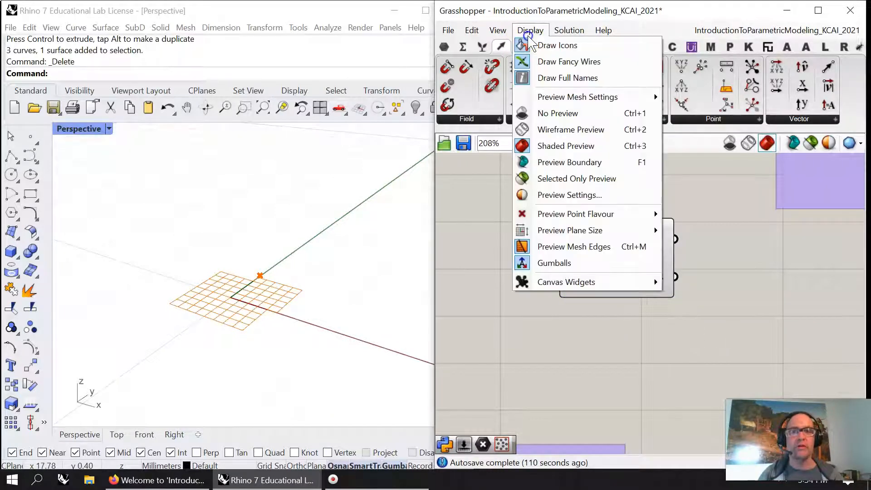
click(597, 282)
click(680, 332)
Step: Add a Populate 2D component directly below the Square grid component
click(618, 274)
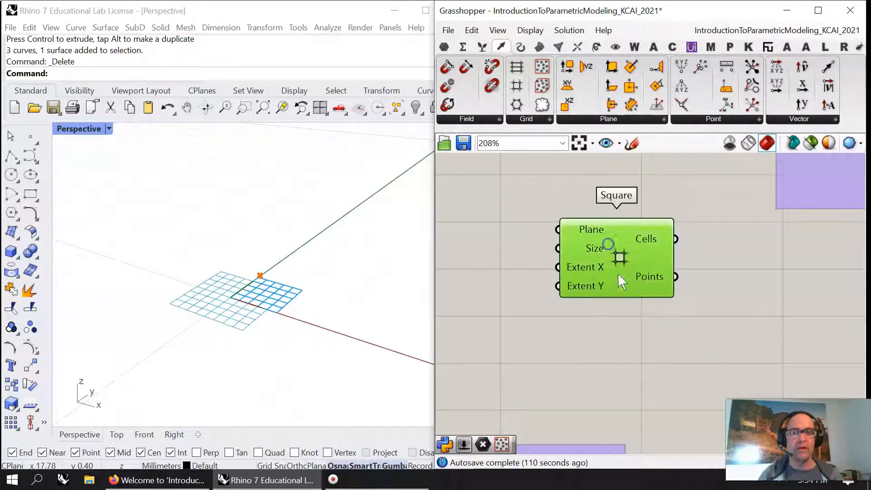
scroll(617, 272, up, 2)
scroll(607, 267, up, 1)
scroll(607, 267, down, 5)
drag(611, 264, 624, 251)
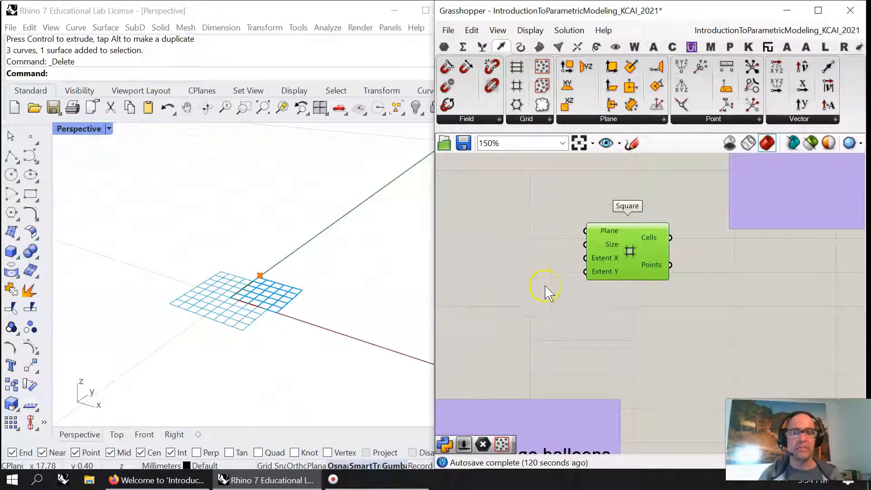
drag(542, 67, 643, 348)
click(643, 349)
scroll(626, 339, down, 6)
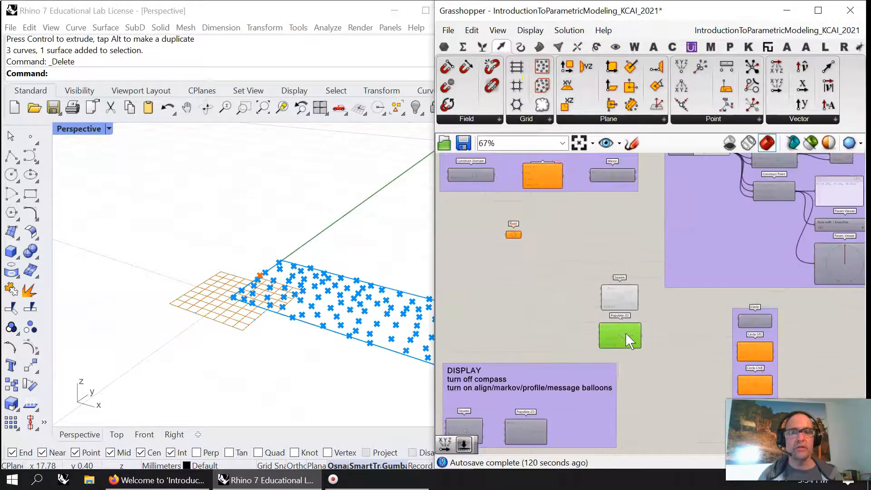
Step: Delete the practice Square, Populate 2D and Point components from the empty canvas area
scroll(590, 296, down, 4)
scroll(587, 294, up, 3)
drag(495, 224, 533, 222)
drag(623, 340, 557, 249)
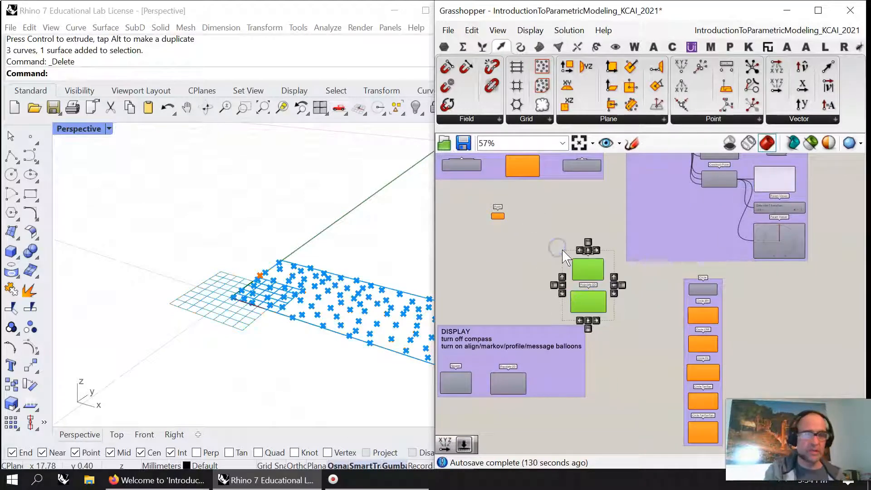
key(Delete)
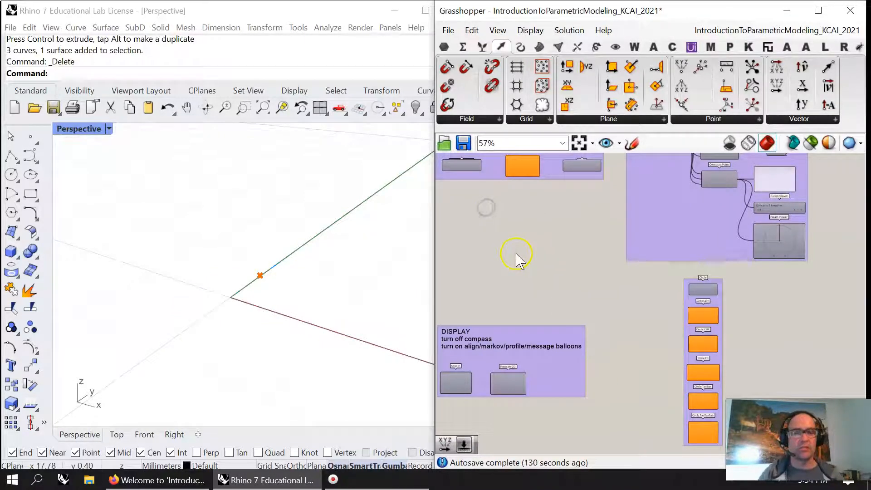
Step: Check the canvas widget settings against the components in the sphere group
scroll(628, 235, down, 2)
scroll(677, 217, up, 3)
right_drag(780, 211, 613, 254)
scroll(805, 282, up, 4)
scroll(744, 275, up, 2)
scroll(725, 268, down, 2)
scroll(709, 213, up, 3)
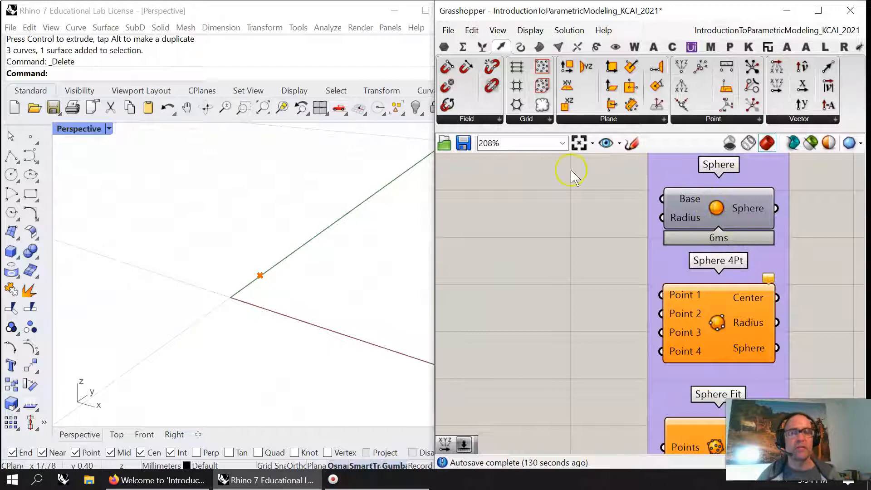
click(530, 30)
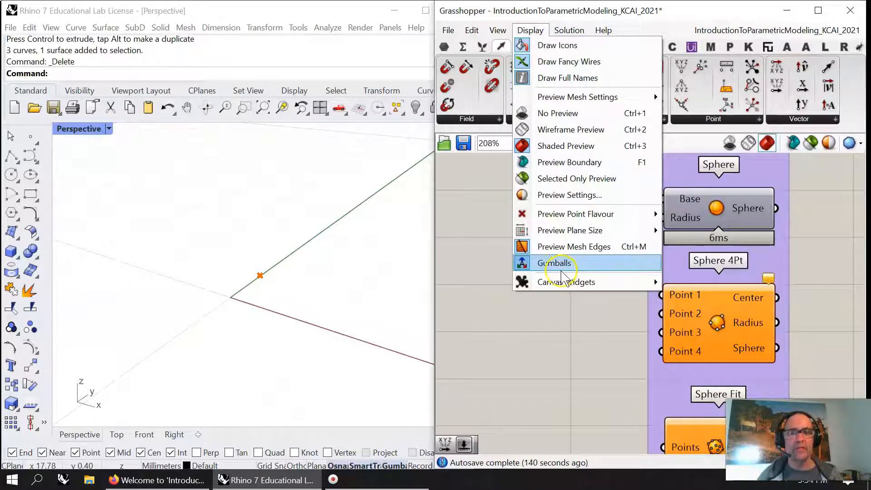
mouse_move(564, 282)
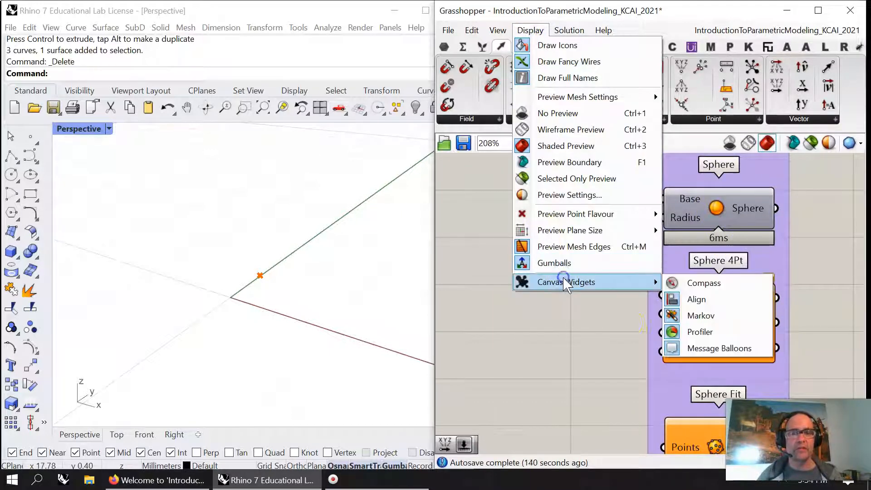
click(706, 332)
Step: Read the warning balloon on the Sphere 4Pt component
right_drag(615, 331, 581, 307)
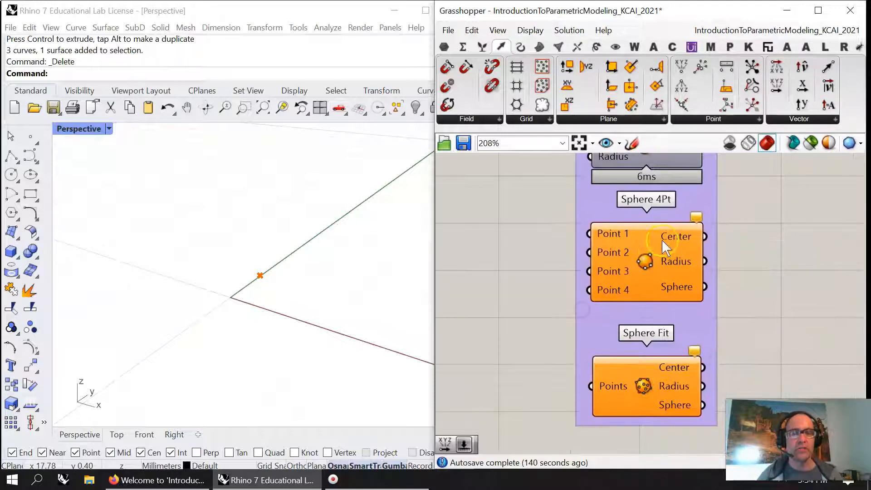
click(696, 216)
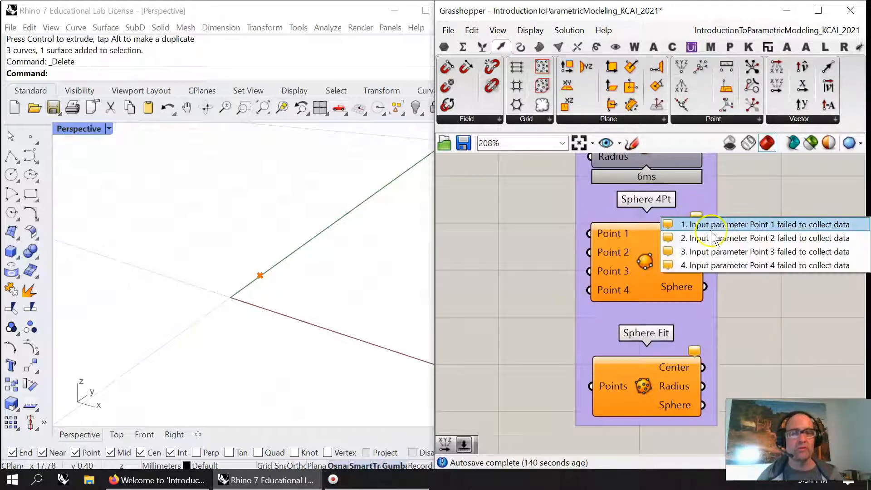
click(769, 345)
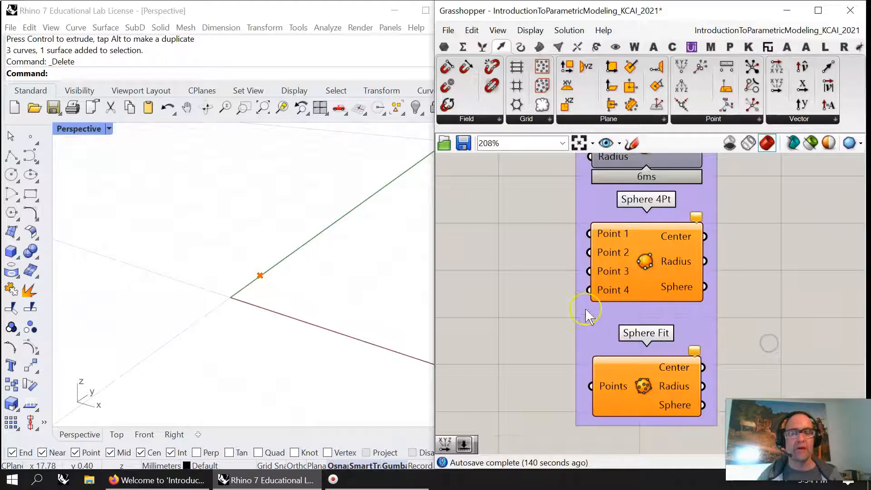
Step: Examine the options of the 4Point Surface component's Corner A input, including Expression, Set one Point and Internalise data
scroll(576, 317, down, 6)
right_drag(512, 317, 702, 283)
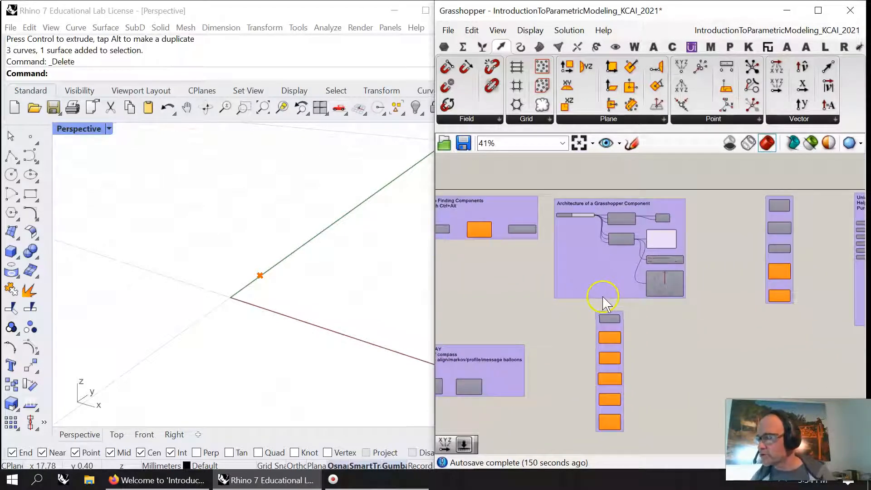
scroll(564, 295, down, 2)
right_drag(560, 260, 633, 275)
scroll(579, 279, up, 2)
right_drag(576, 280, 639, 364)
scroll(623, 320, up, 2)
click(595, 352)
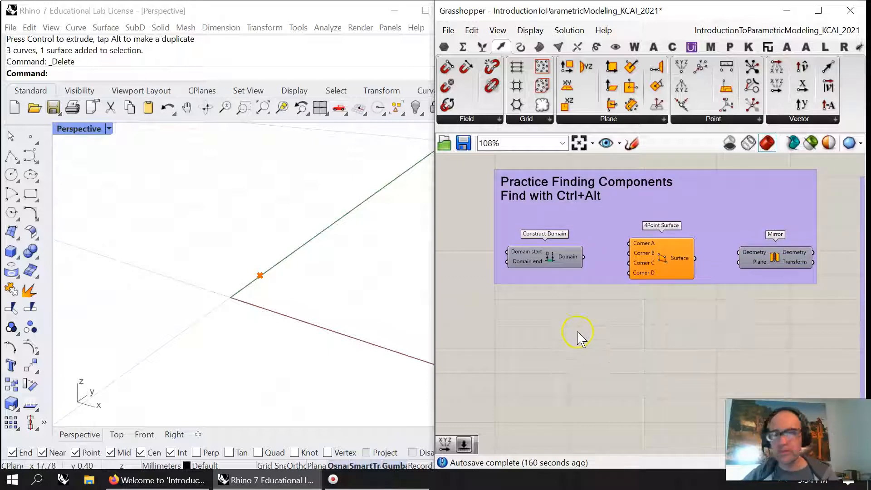
scroll(627, 233, up, 1)
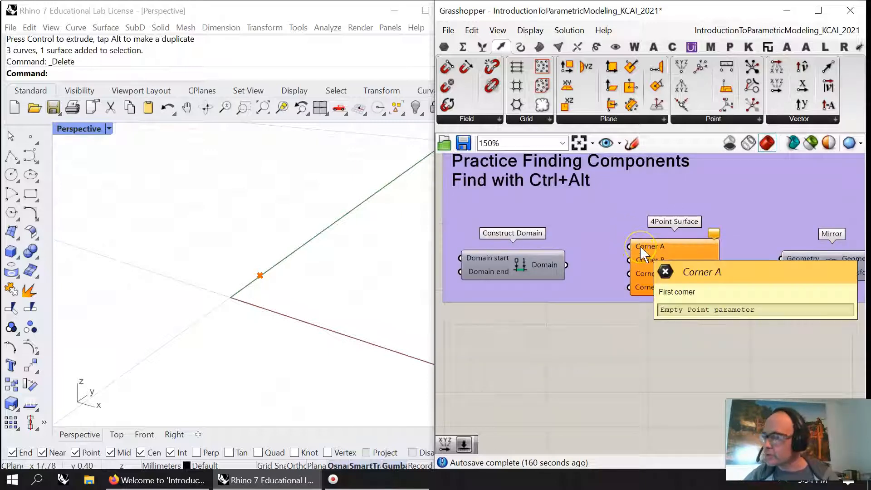
right_click(645, 248)
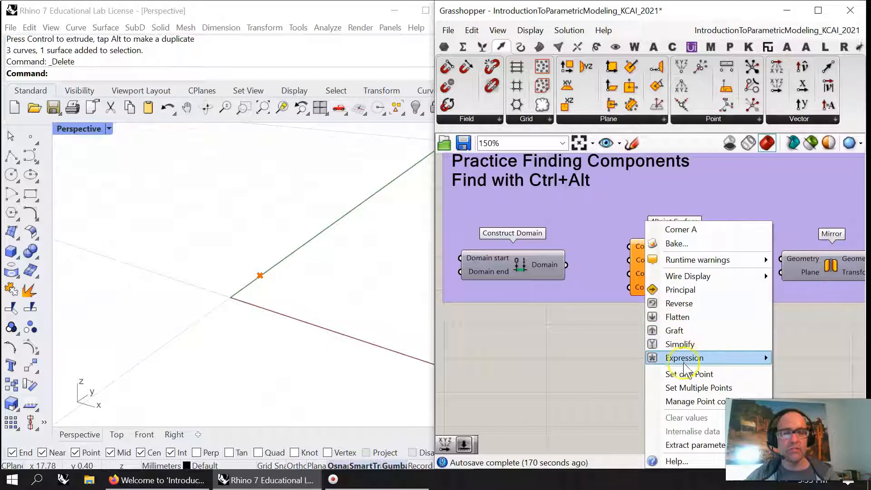
mouse_move(688, 363)
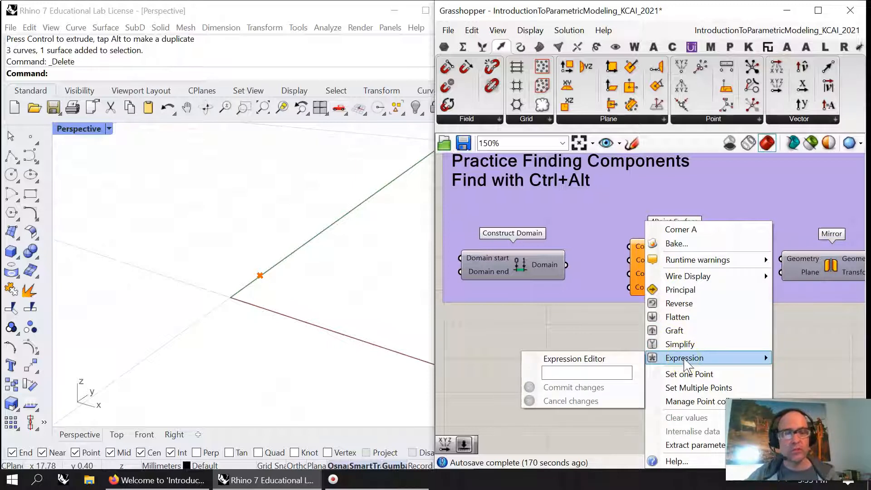
click(687, 375)
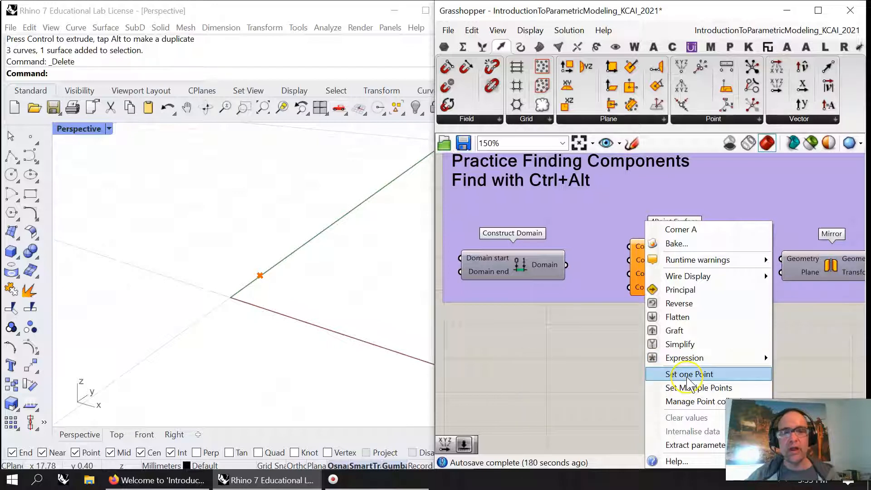
click(687, 387)
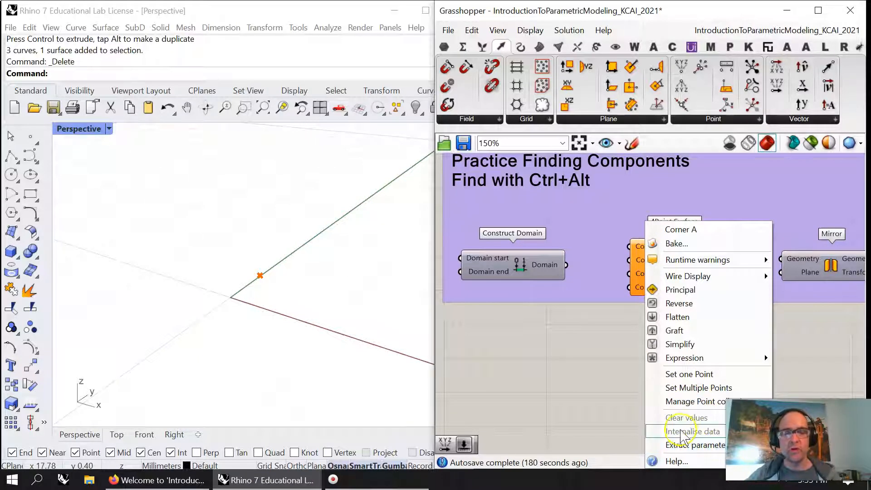
Step: Examine the options of the first number slider feeding Construct Point in the Components and Containers group
right_drag(525, 361, 787, 340)
scroll(681, 372, down, 3)
right_click(519, 264)
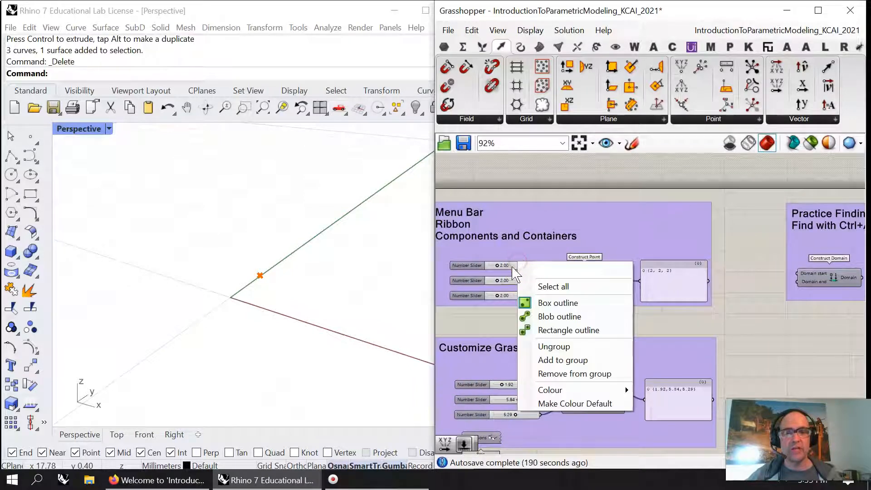
click(512, 266)
right_click(512, 267)
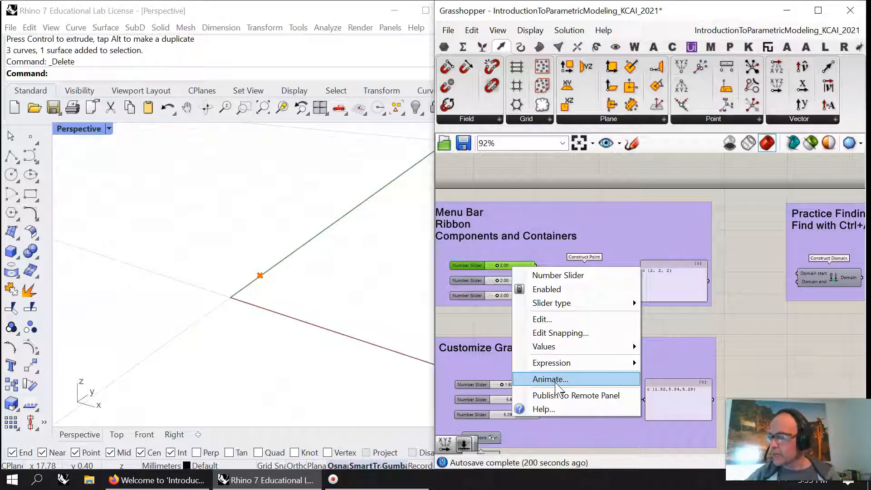
click(685, 324)
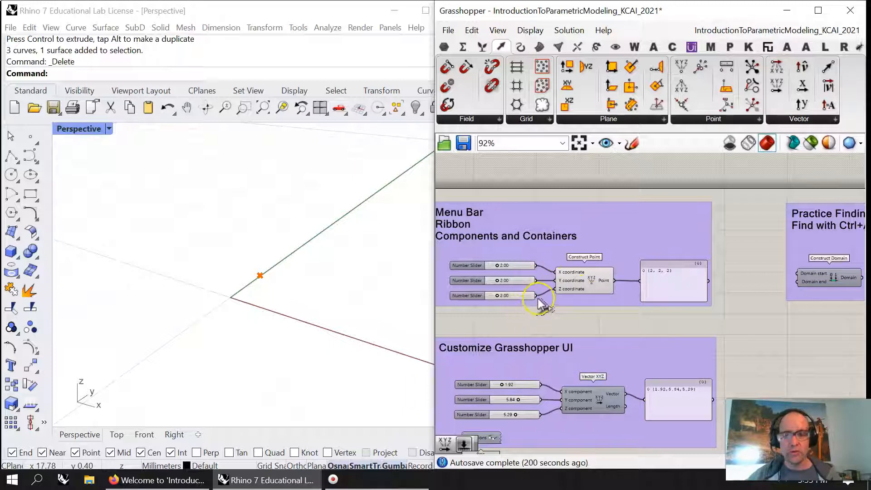
Step: Disconnect the third slider from Construct Point's Z coordinate and add it as a second source for Vector XYZ's X component
ctrl+drag(538, 303, 563, 393)
click(555, 290)
click(565, 400)
click(531, 385)
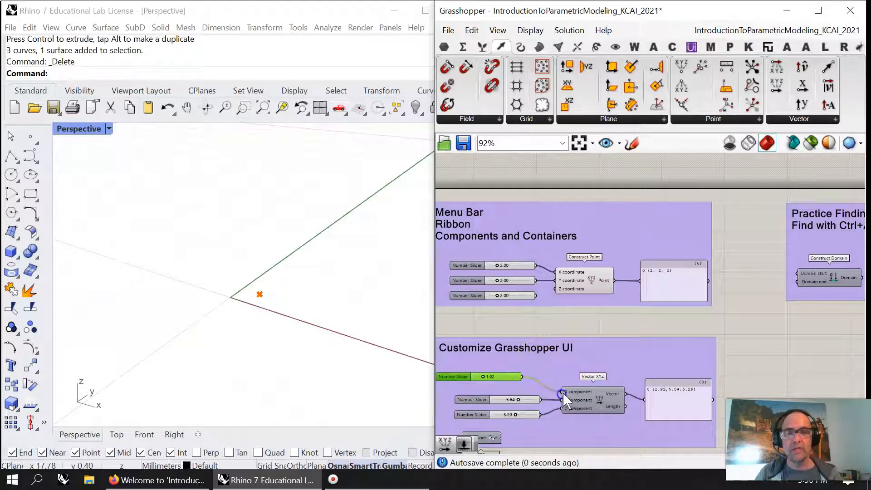
drag(575, 290, 565, 392)
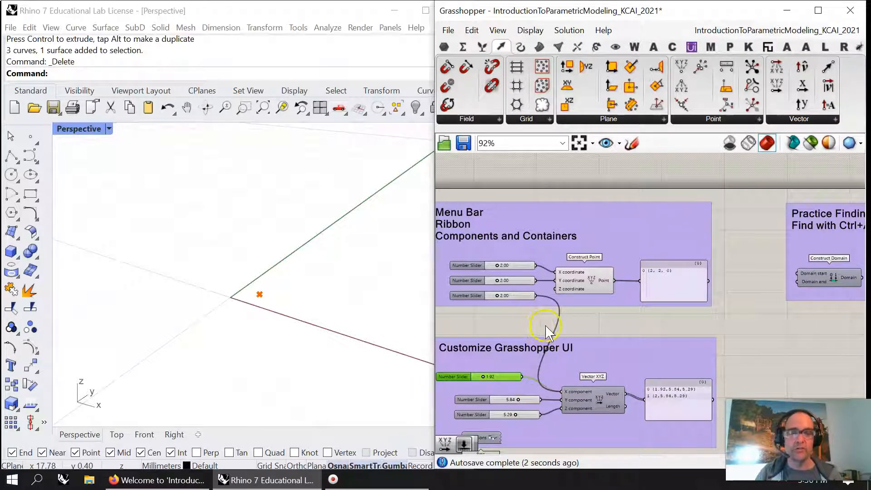
Step: Reconnect the third slider to Construct Point's Z coordinate and leave only the 1.92 slider feeding Vector XYZ's X component
drag(536, 296, 558, 290)
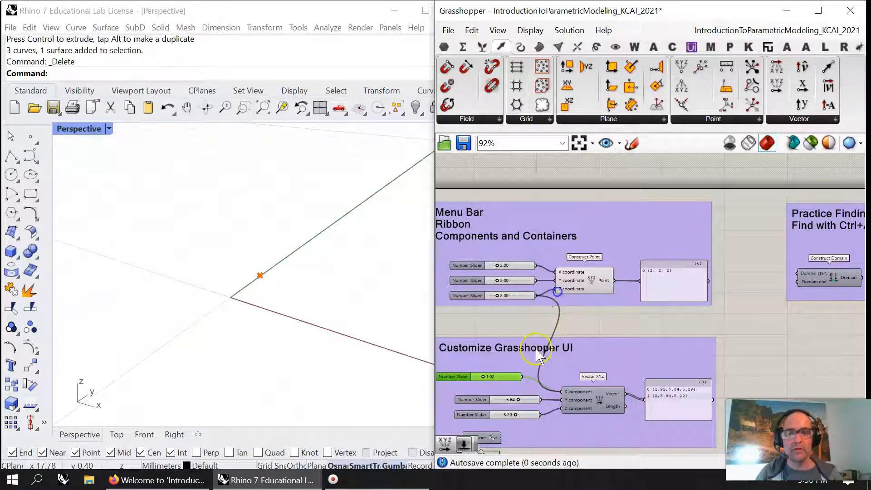
drag(523, 377, 565, 392)
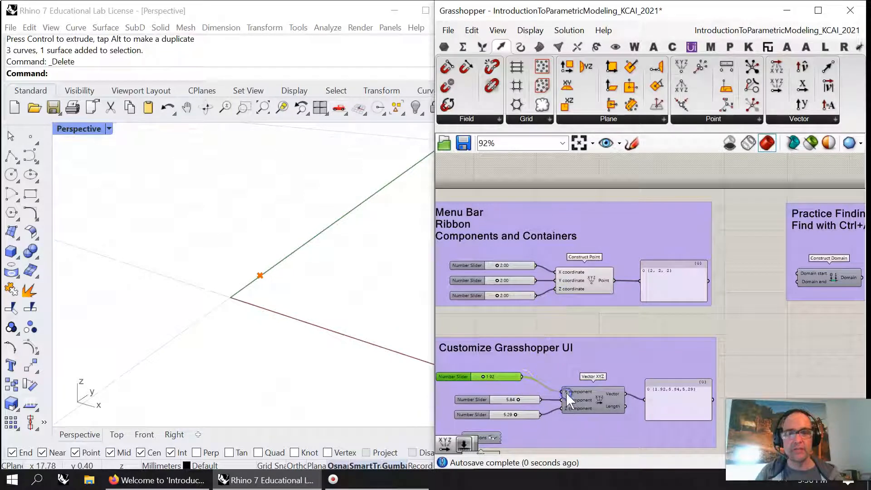
drag(511, 378, 527, 379)
Step: Look over the example groups across the canvas, through to the number sliders in the far group of special components
scroll(519, 353, up, 3)
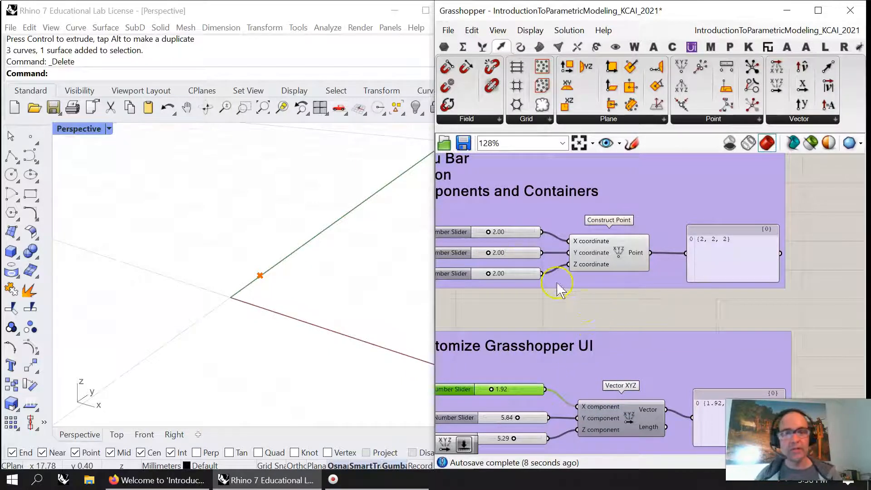
scroll(562, 286, down, 4)
right_drag(733, 323, 587, 286)
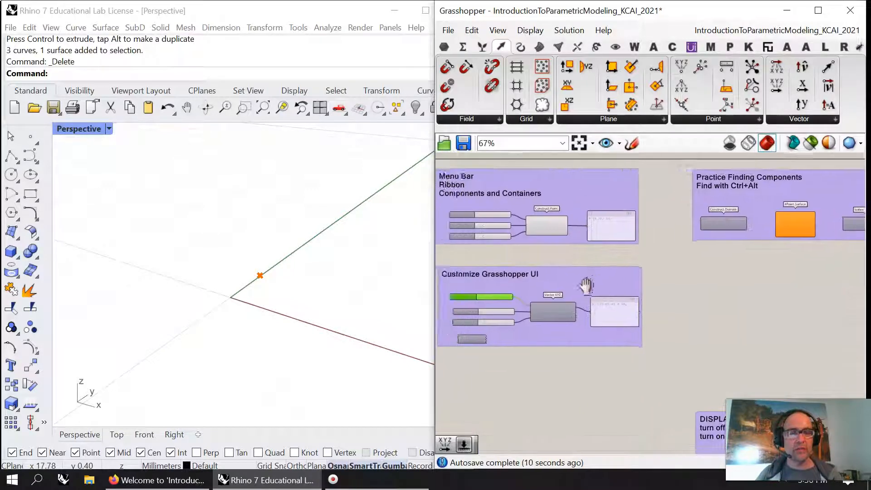
scroll(684, 317, down, 3)
right_drag(685, 317, 453, 293)
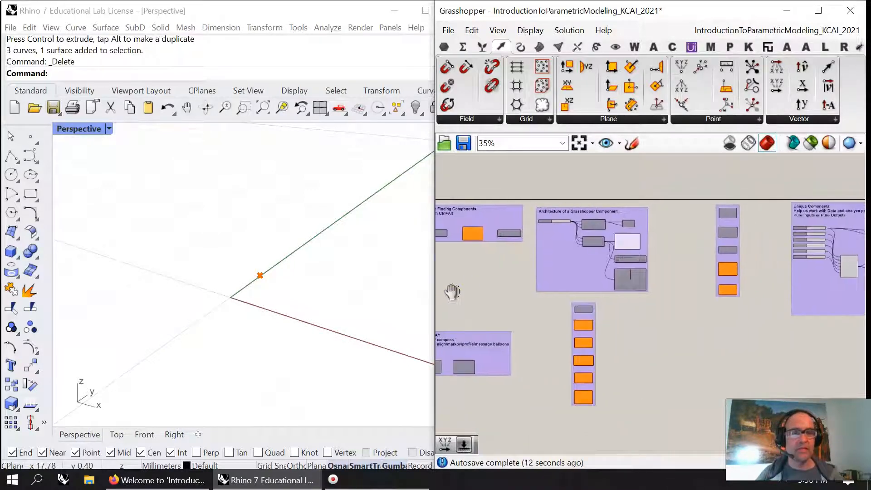
scroll(831, 244, up, 6)
scroll(816, 240, down, 3)
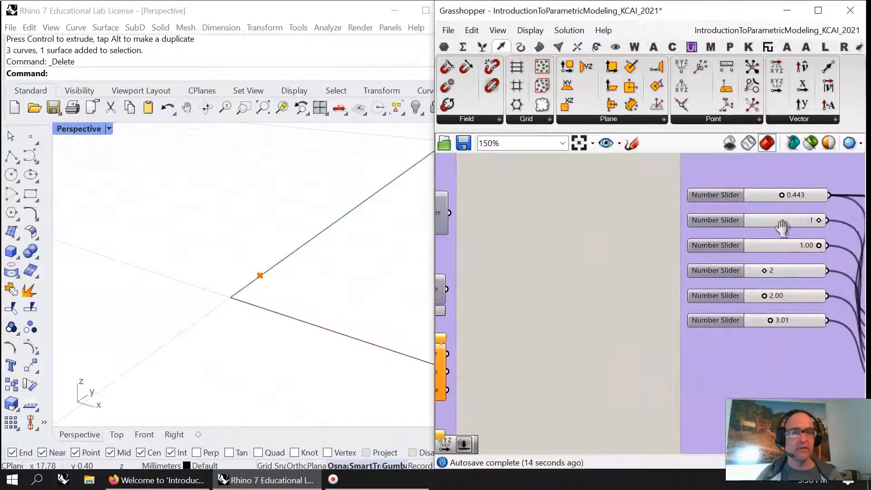
scroll(756, 238, down, 4)
Step: Place a Construct Point component on the empty canvas below the Practice Finding Components group
right_drag(688, 268, 856, 276)
right_drag(528, 270, 677, 274)
scroll(676, 269, up, 6)
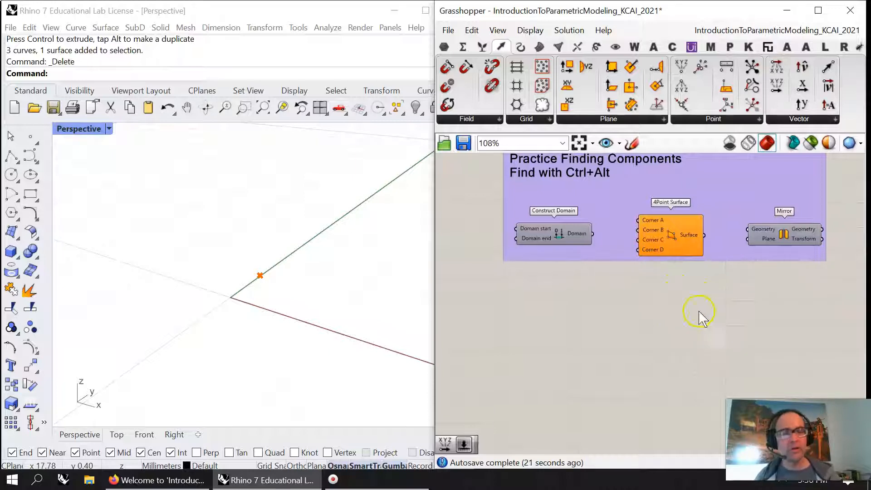
right_drag(700, 312, 671, 380)
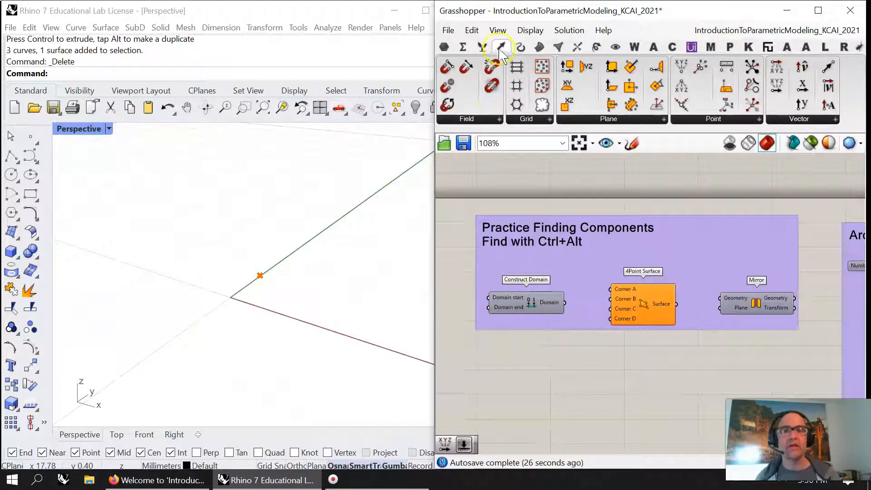
drag(690, 66, 654, 390)
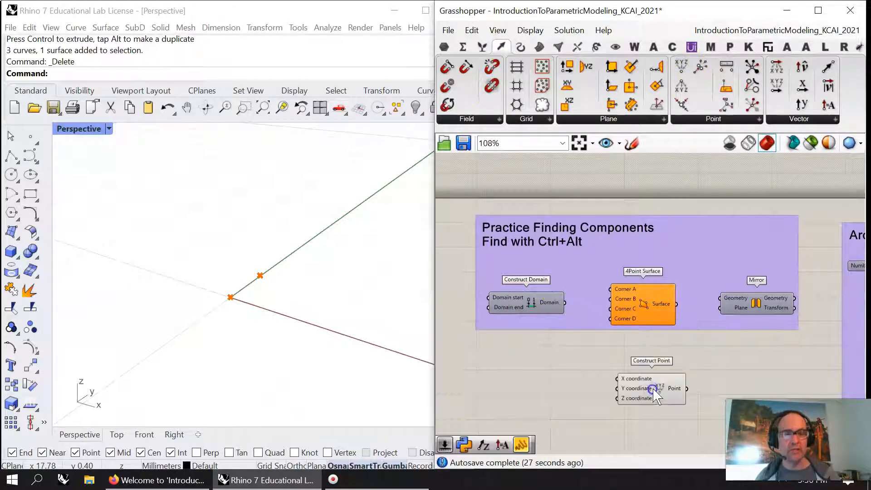
Step: Add a Number Slider beside the new Construct Point and connect it to the X, Y and Z coordinates
click(444, 46)
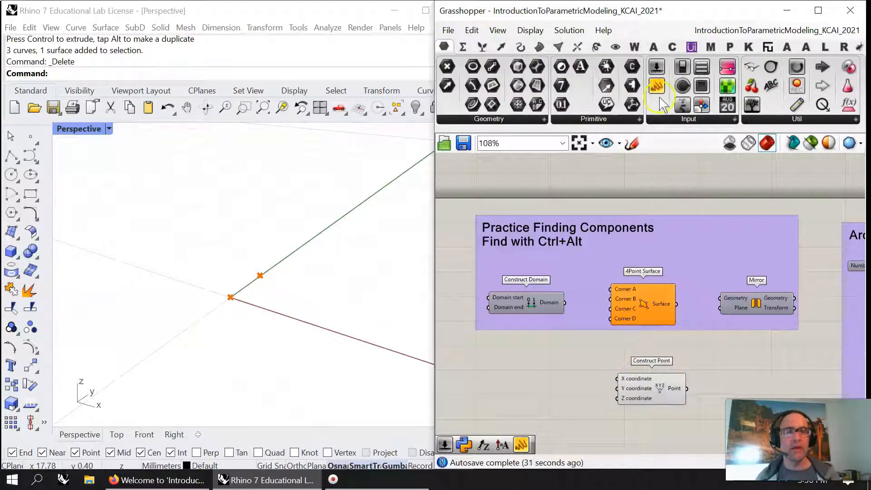
drag(657, 68, 558, 381)
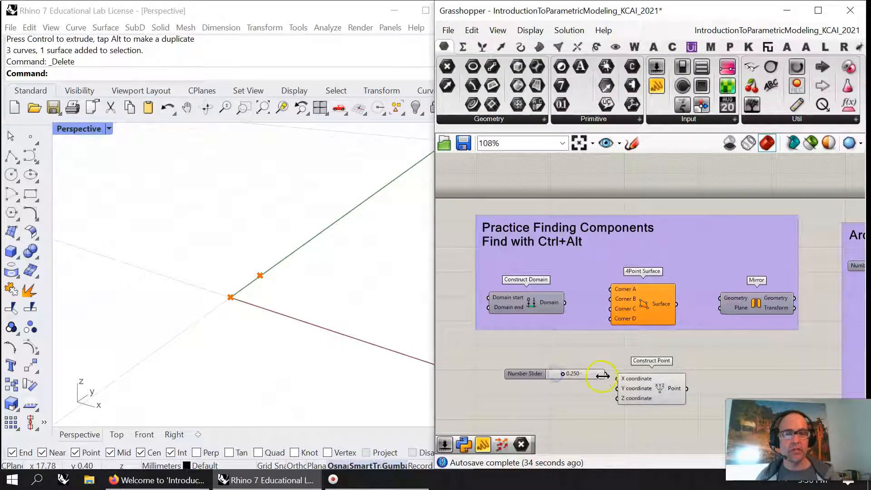
drag(617, 380, 616, 398)
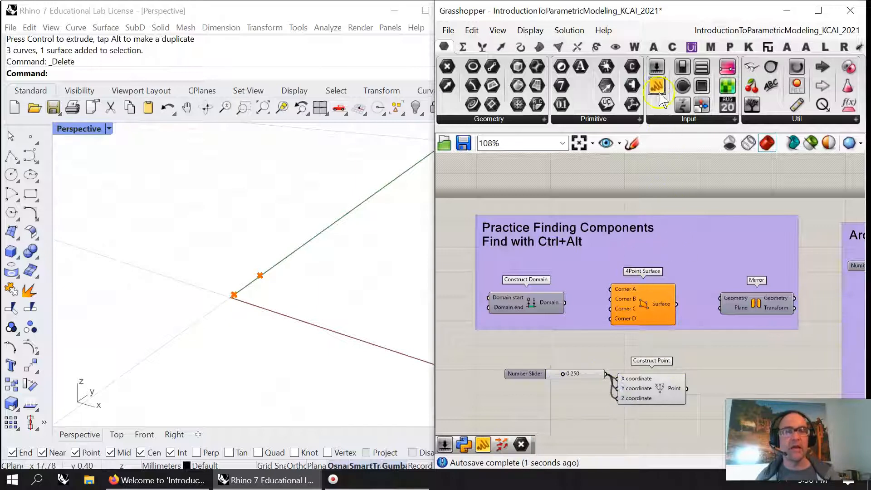
Step: Add a Panel beside the new Construct Point and connect the Point output to it
drag(656, 87, 753, 383)
drag(687, 389, 744, 391)
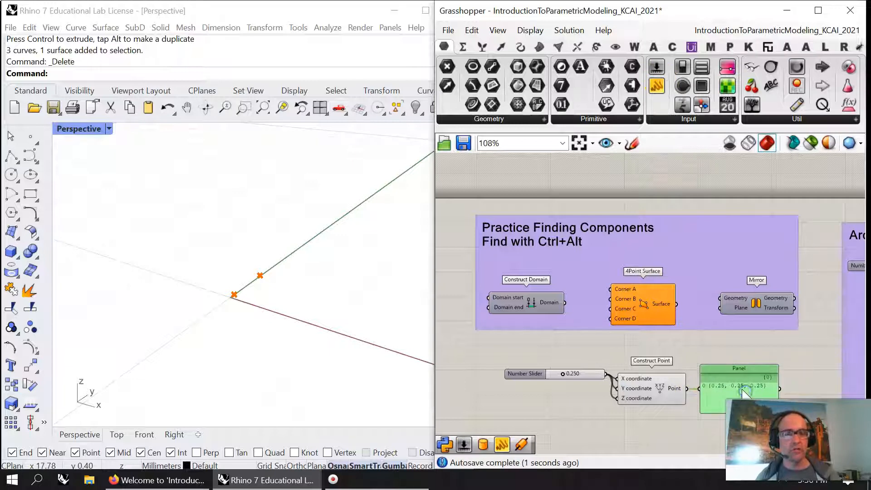
scroll(735, 402, up, 2)
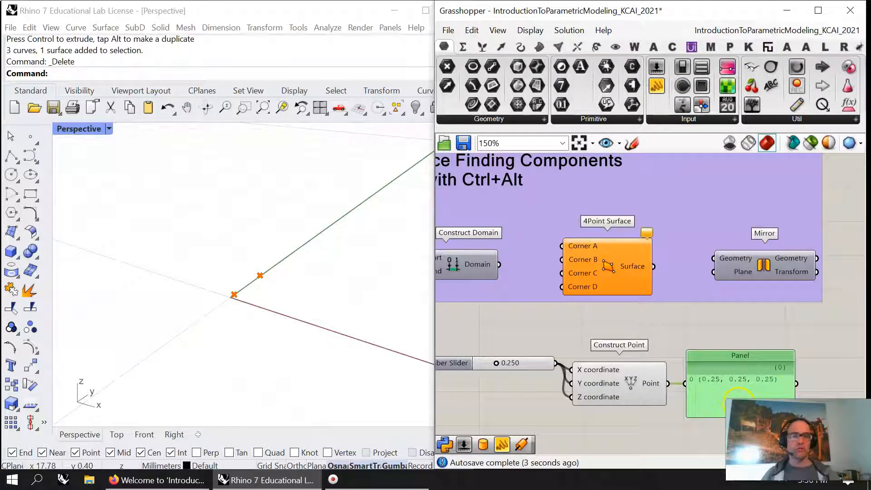
Step: Add a second Panel below the first and try to wire the two panels into each other as a loop
right_drag(743, 427, 641, 320)
drag(659, 88, 658, 363)
drag(703, 280, 605, 378)
drag(672, 393, 601, 275)
click(520, 420)
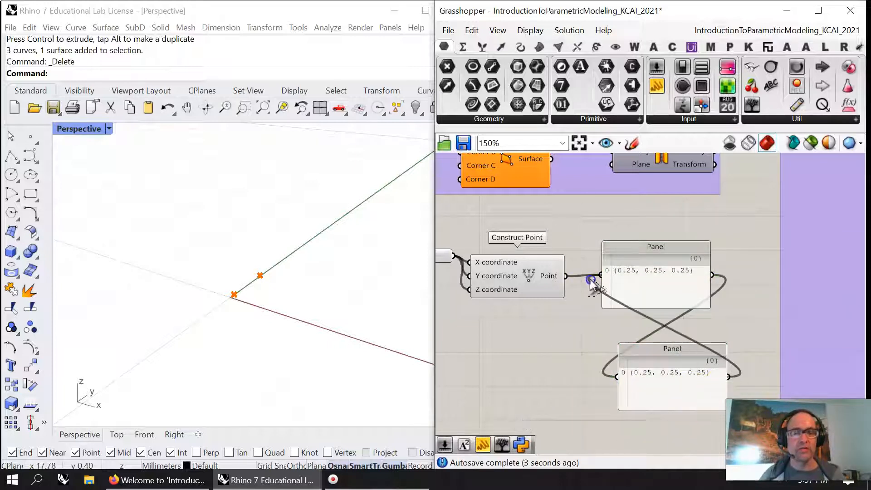
Step: Disconnect Construct Point from the first panel and delete the second panel
click(646, 278)
click(672, 382)
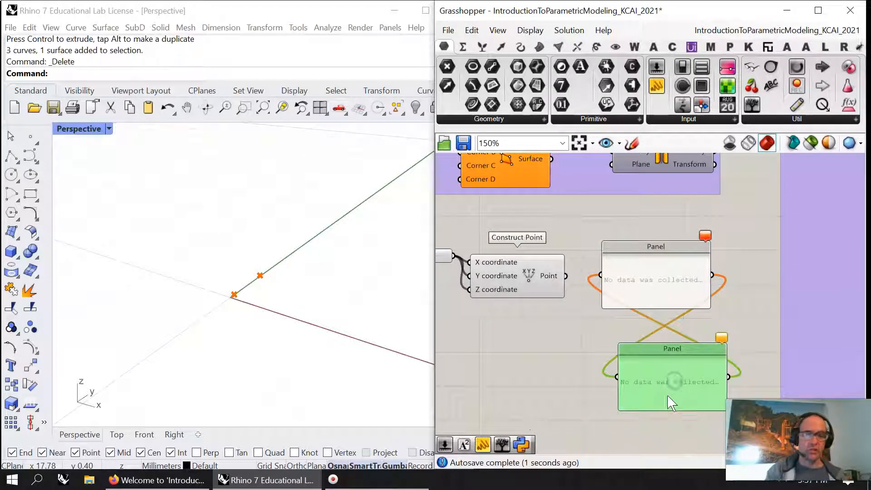
key(Delete)
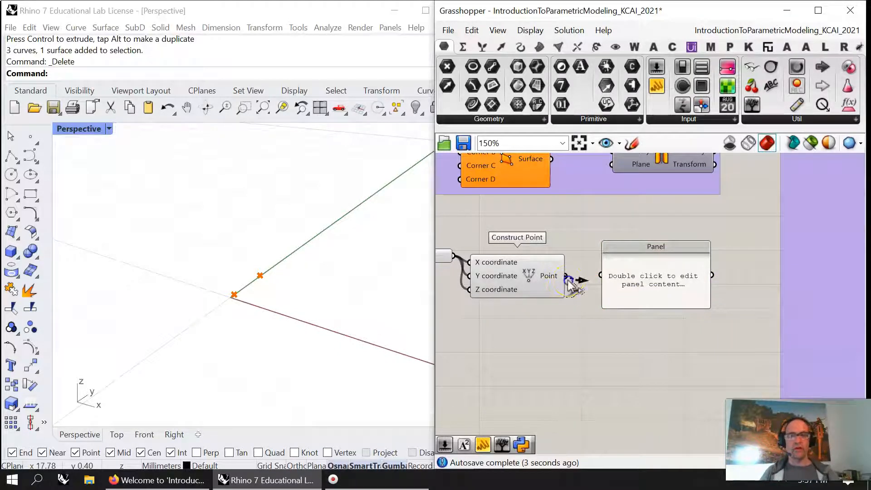
Step: Reconnect the Point output of Construct Point to the Panel, and delete the practice slider, Construct Point and Panel
drag(568, 284, 600, 275)
mouse_move(643, 294)
mouse_down()
mouse_move(644, 310)
mouse_move(634, 295)
mouse_up()
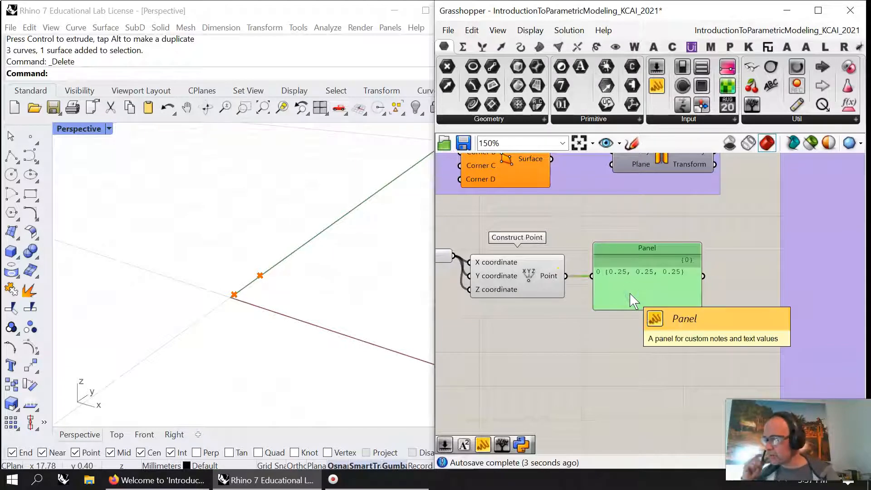
scroll(610, 310, down, 5)
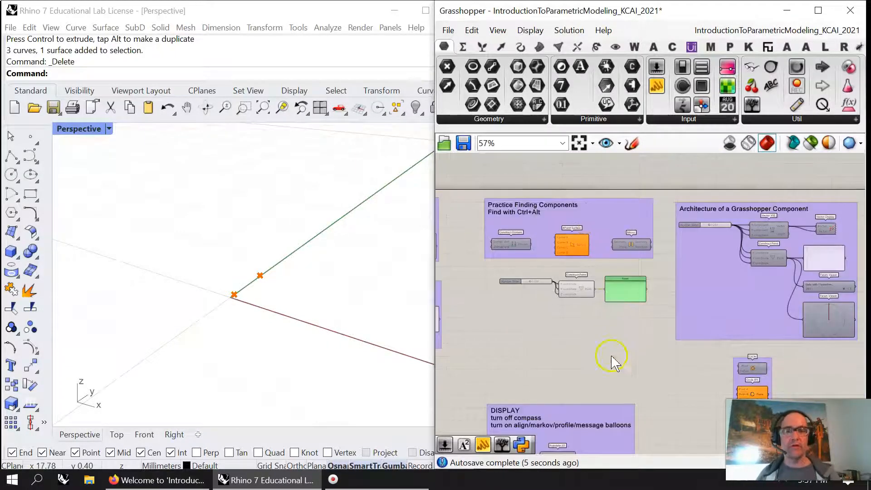
drag(599, 313, 551, 291)
key(Delete)
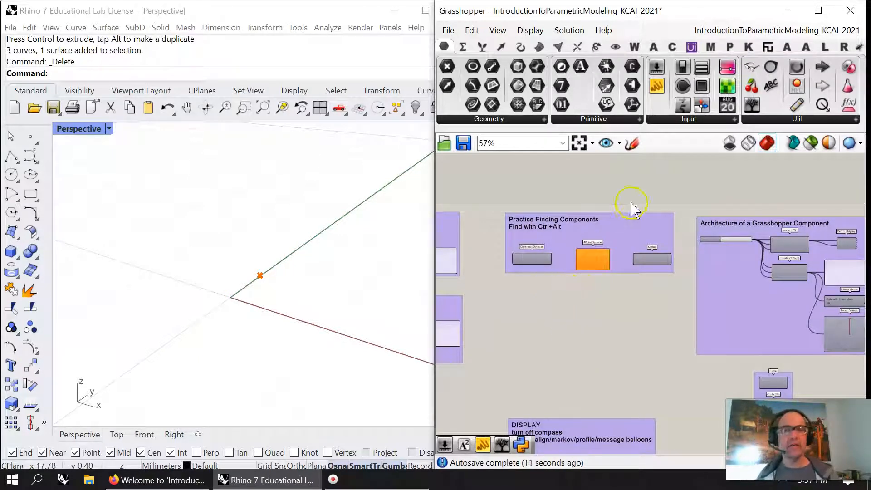
Step: Compare the circle creation commands in Rhino with the primitive circle components in Grasshopper
click(94, 69)
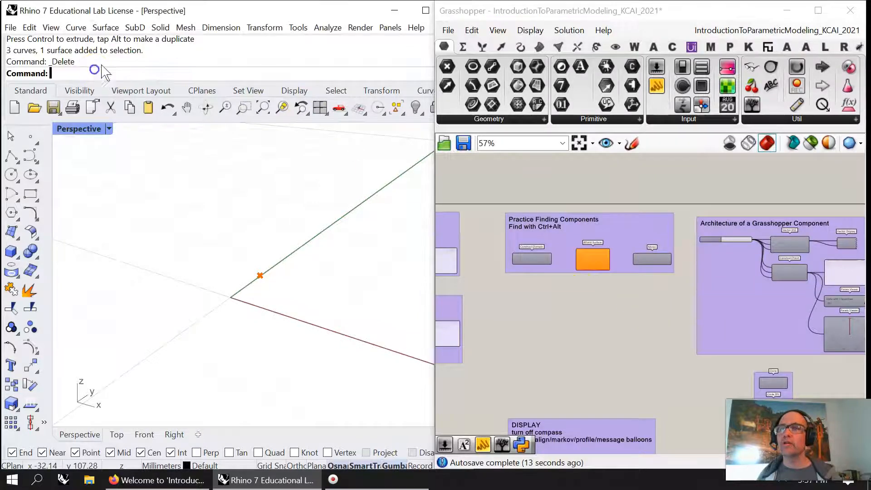
click(75, 27)
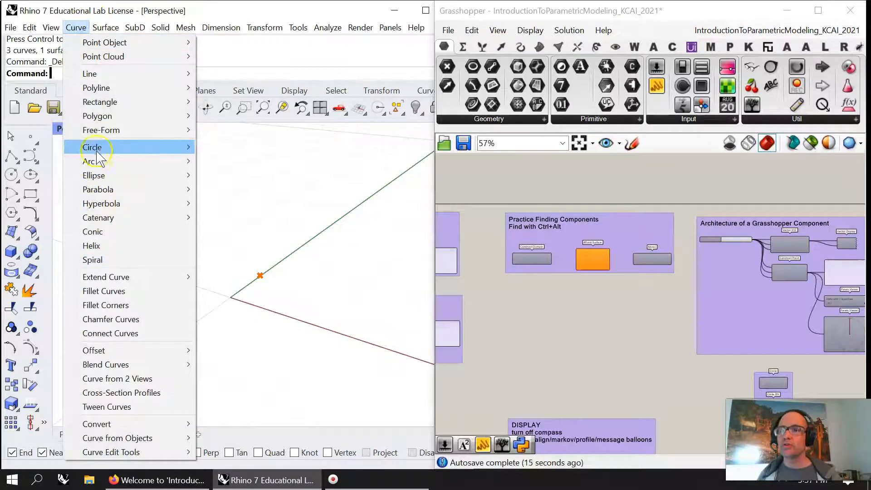
mouse_move(101, 149)
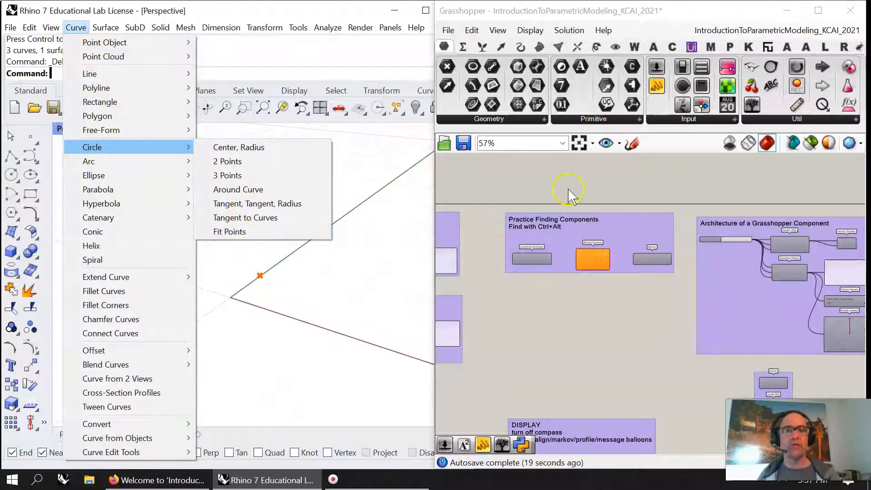
click(520, 47)
click(670, 118)
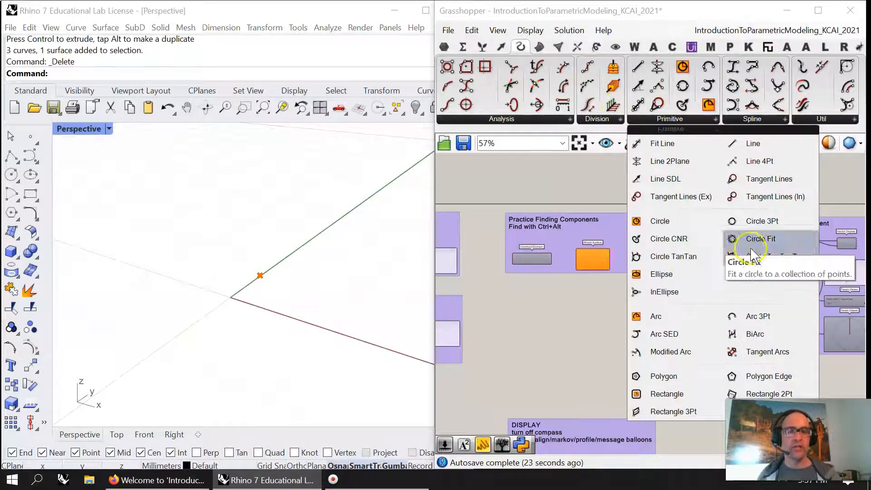
Step: Examine the group of circle components, focusing on the Center, Normal and Radius inputs of Circle CNR
right_drag(624, 399, 540, 282)
right_drag(679, 246, 628, 208)
scroll(694, 375, up, 3)
scroll(687, 378, down, 3)
scroll(635, 324, up, 4)
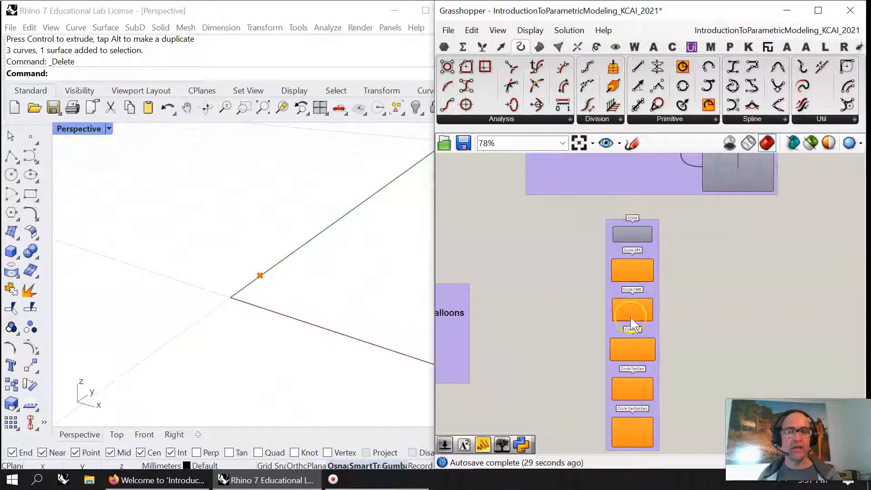
right_drag(638, 329, 682, 278)
scroll(683, 278, down, 2)
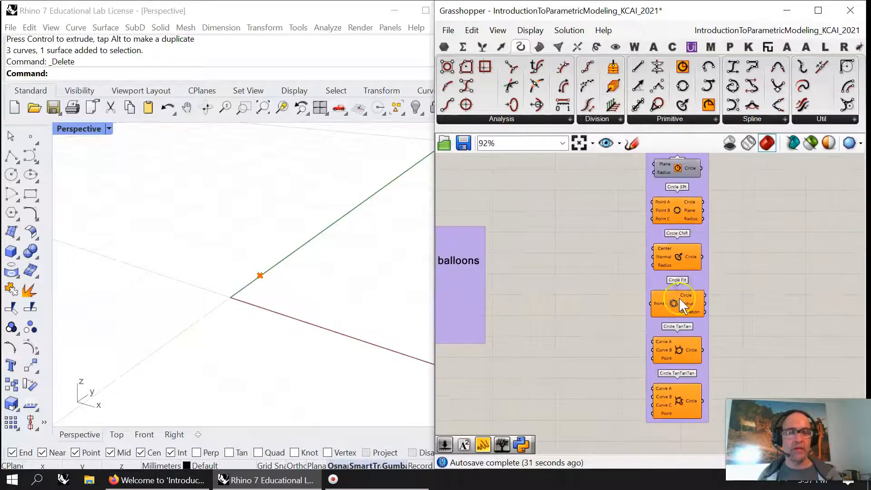
scroll(670, 270, up, 4)
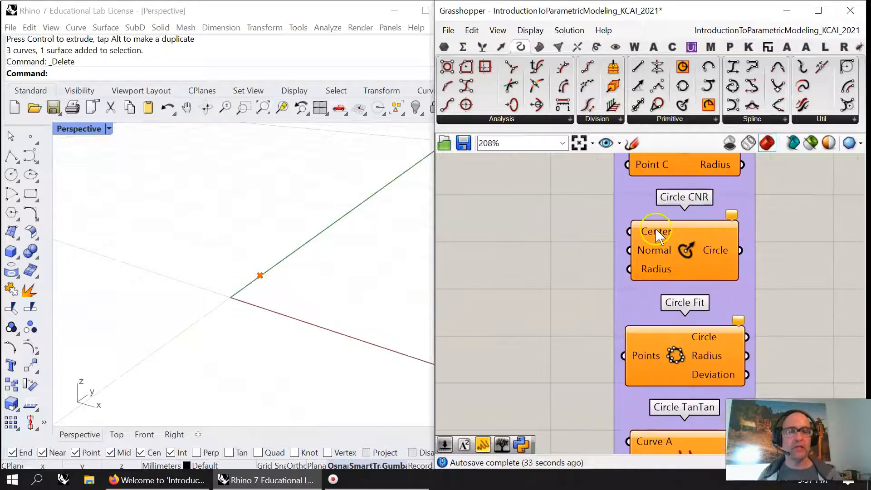
mouse_move(655, 232)
mouse_move(650, 257)
mouse_move(653, 275)
scroll(626, 317, down, 2)
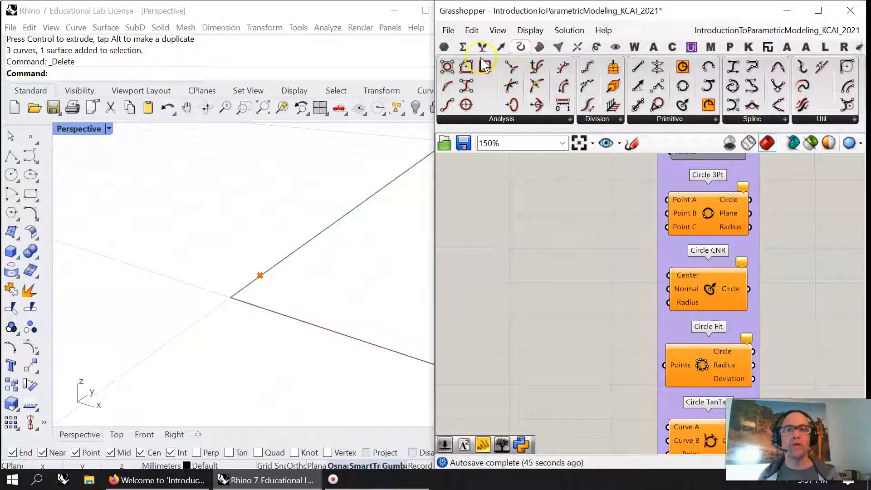
Step: Add a Construct Point wired to the Center input of Circle CNR and a Vector XYZ wired to its Normal input
click(501, 46)
drag(679, 66, 670, 275)
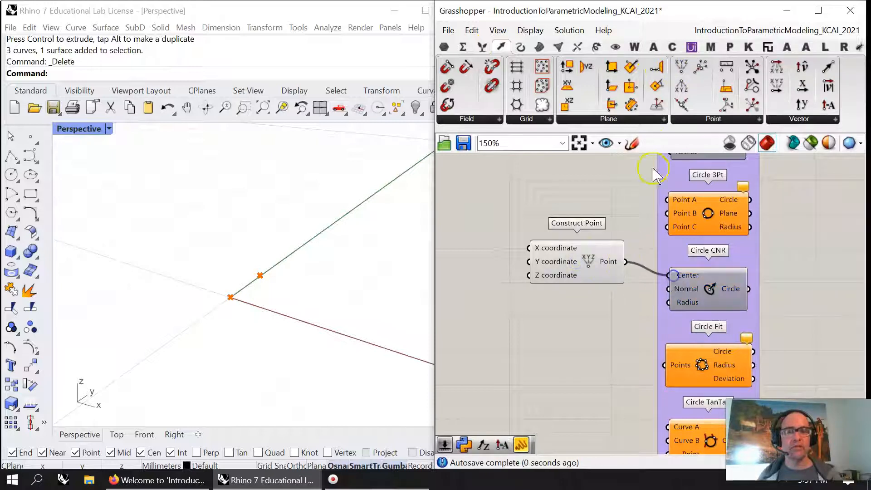
drag(776, 86, 678, 284)
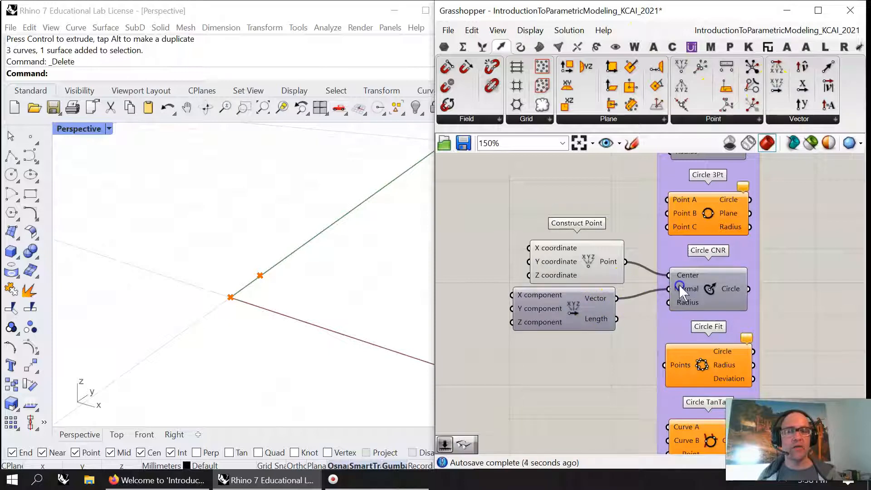
Step: Add a Panel containing 1 and connect it to the vector's X and Y components and the Circle CNR Radius
right_drag(486, 327, 524, 327)
double_click(506, 308)
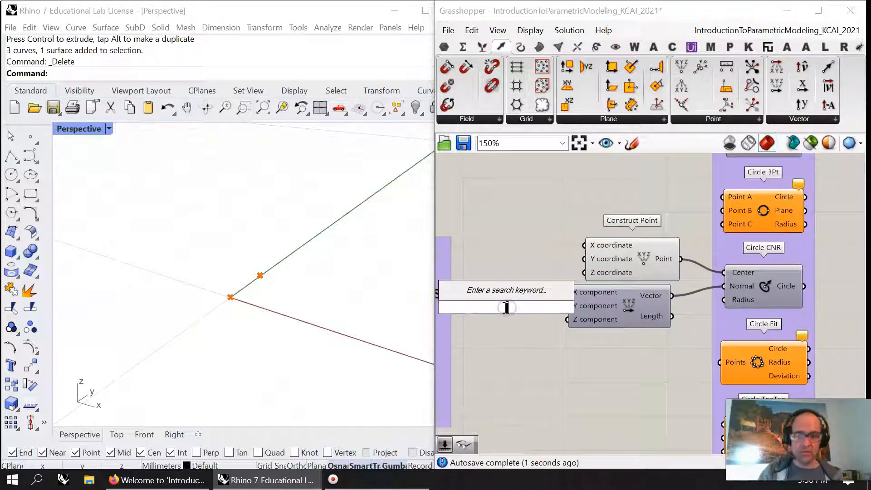
text(Panel)
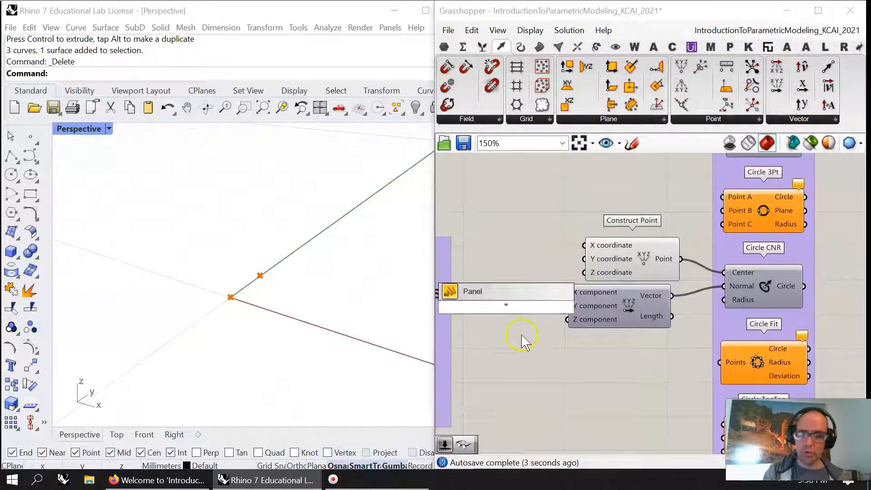
key(Return)
drag(515, 309, 578, 299)
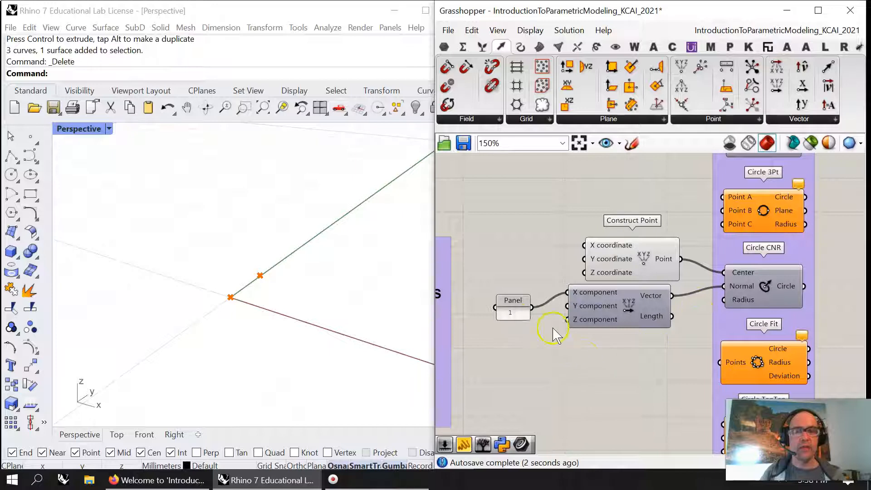
drag(533, 308, 728, 300)
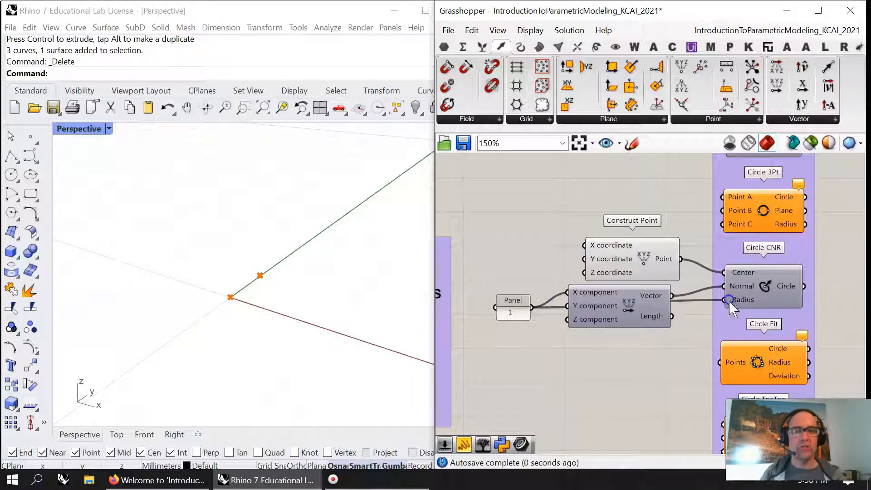
Step: Turn on the preview of the Circle CNR component
right_click(778, 281)
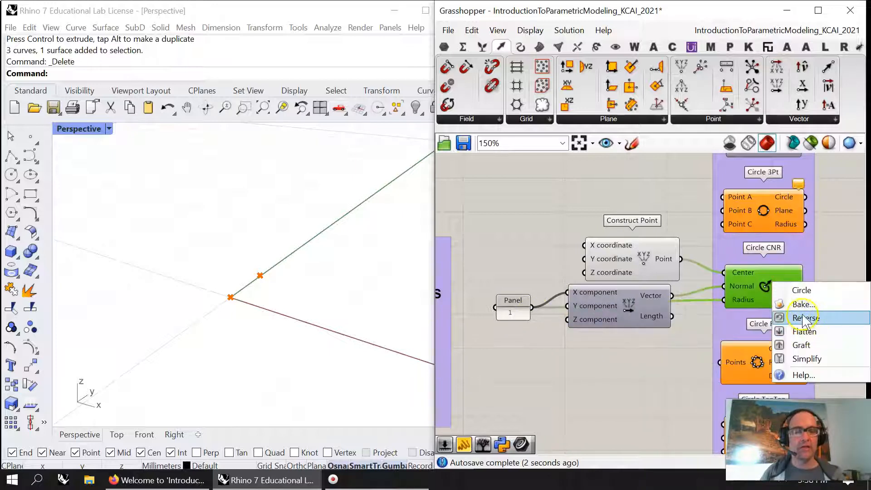
click(675, 334)
click(760, 287)
right_click(751, 299)
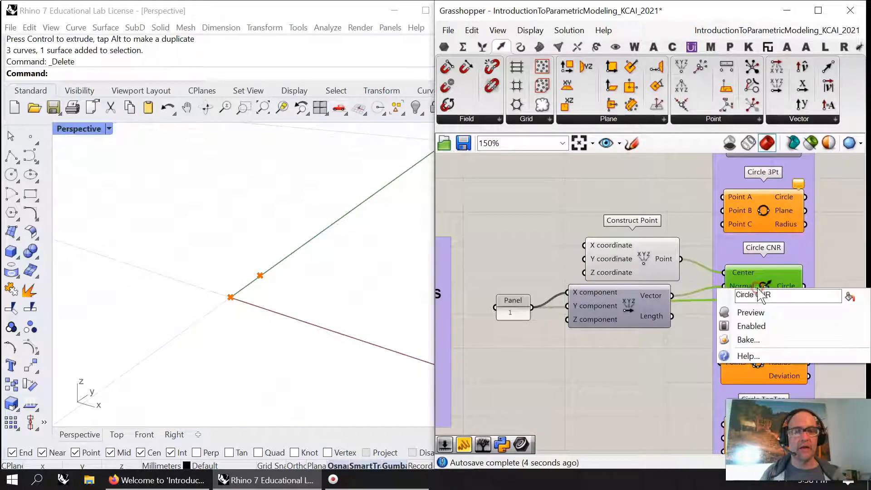
click(754, 313)
Step: Add a Panel beside Circle CNR and connect the Circle output to it
right_drag(820, 297, 686, 247)
click(444, 47)
drag(647, 97, 767, 263)
drag(673, 244, 754, 253)
Step: Examine the previewed circle, the inputs of the remaining circle components, and the Cone, Cylinder and Sphere component group
scroll(219, 314, up, 5)
right_drag(486, 321, 618, 330)
right_drag(735, 358, 651, 288)
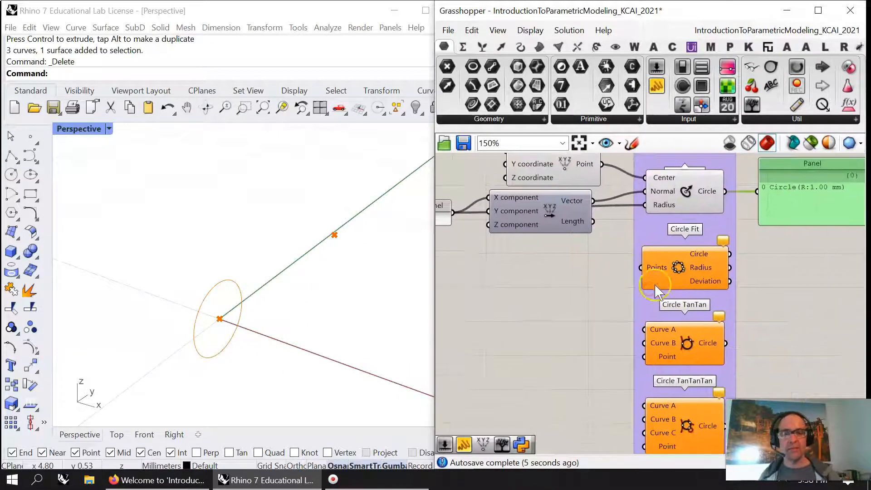
scroll(586, 309, down, 2)
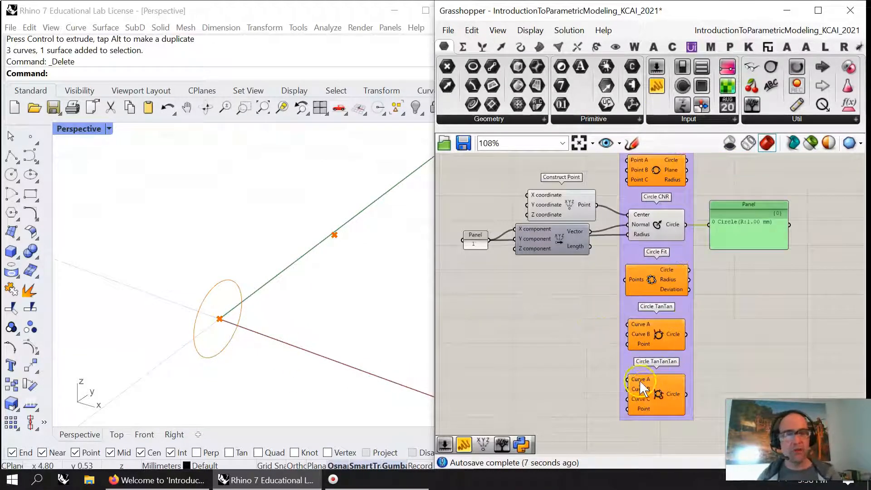
right_drag(731, 271, 686, 305)
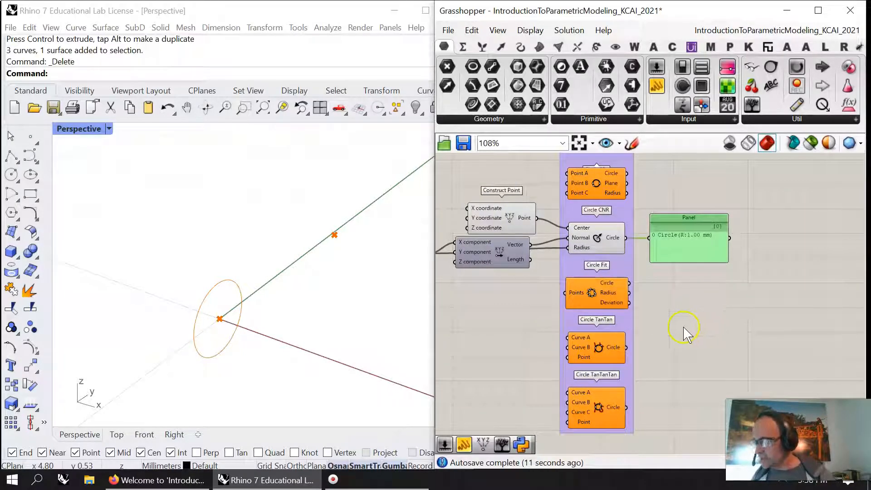
click(521, 47)
scroll(661, 337, down, 5)
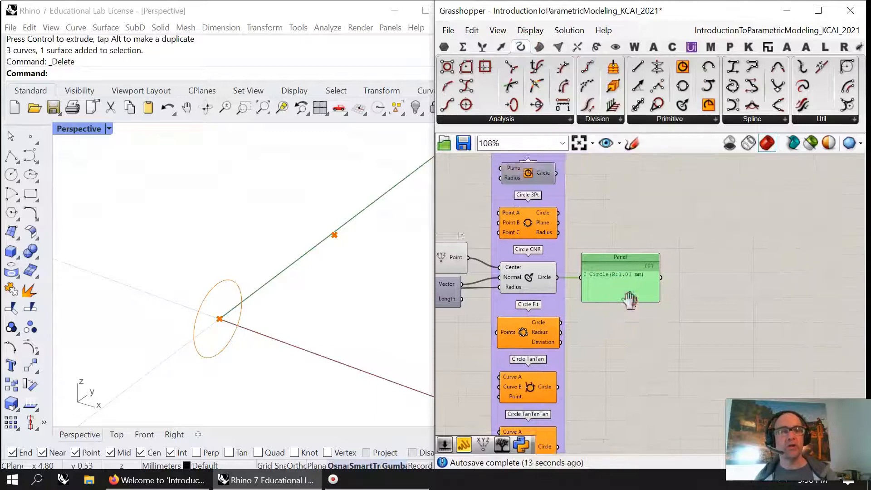
right_drag(696, 311, 598, 360)
scroll(628, 282, up, 5)
right_drag(711, 217, 648, 288)
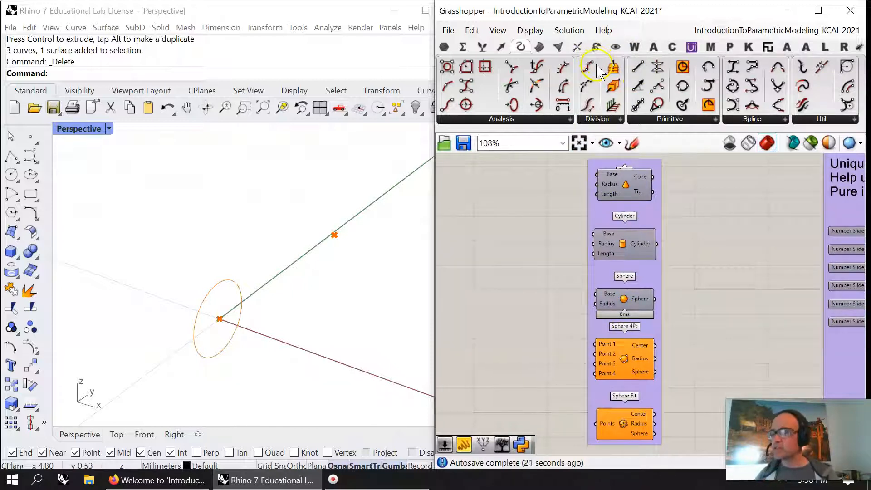
scroll(671, 292, down, 5)
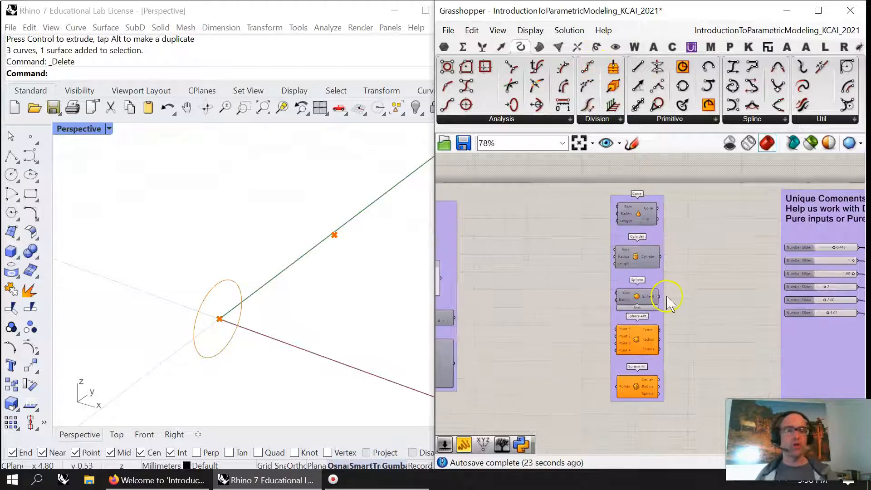
Step: Examine the unique components group, with its Number Sliders feeding Merge, the panels and the Param Viewers
right_drag(685, 295, 476, 288)
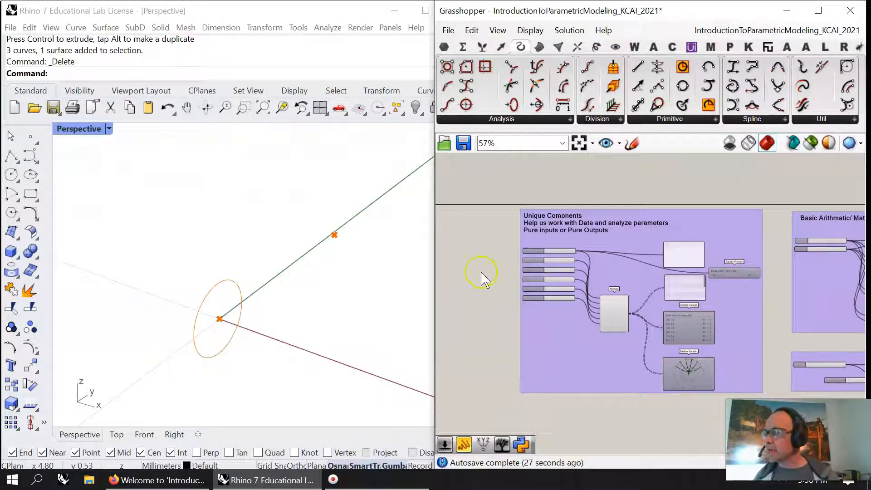
scroll(558, 277, down, 2)
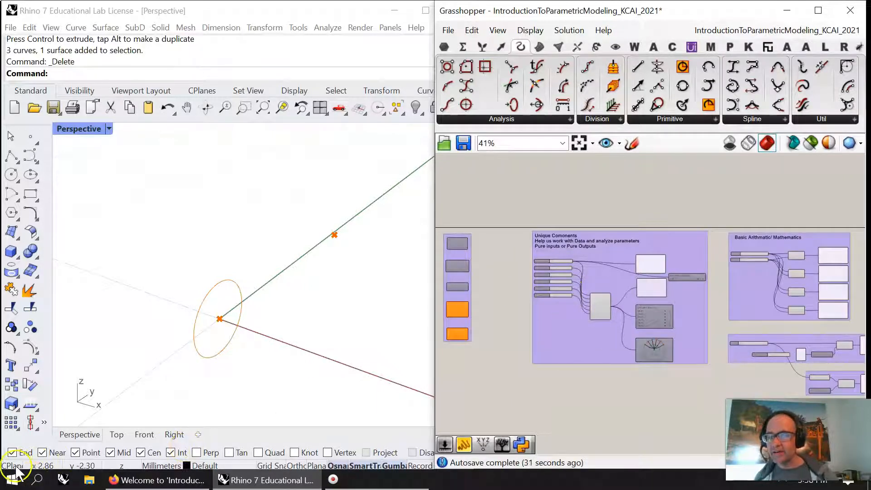
scroll(639, 326, up, 3)
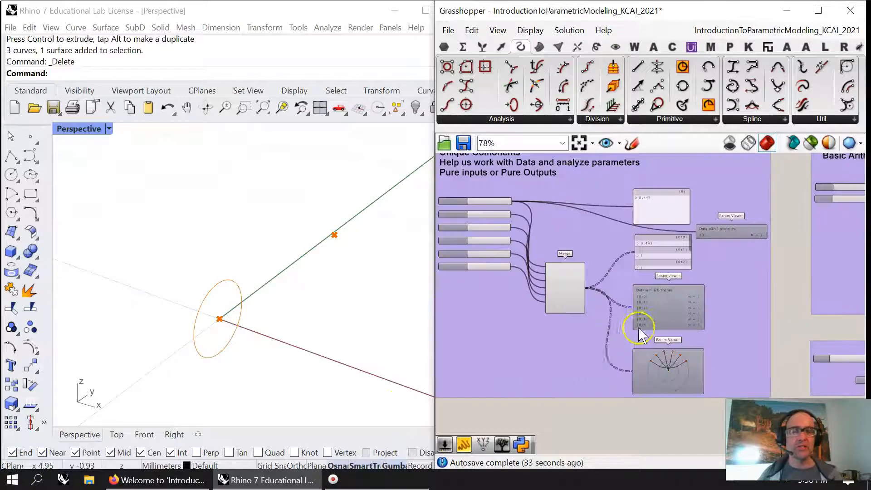
right_drag(629, 315, 675, 346)
scroll(621, 333, up, 1)
scroll(619, 334, down, 1)
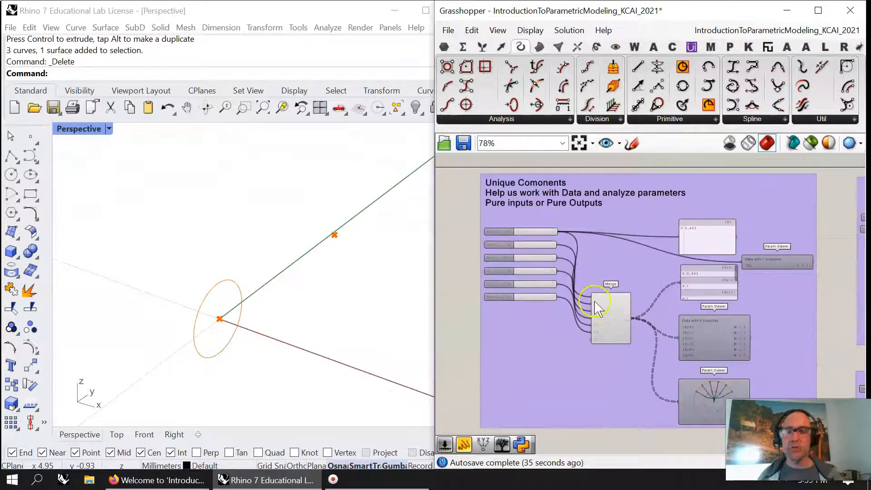
mouse_move(596, 302)
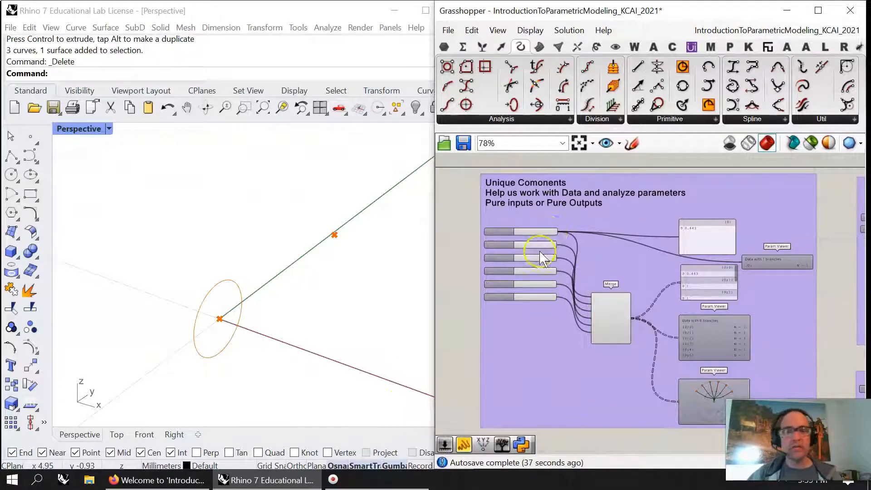
scroll(540, 278, up, 2)
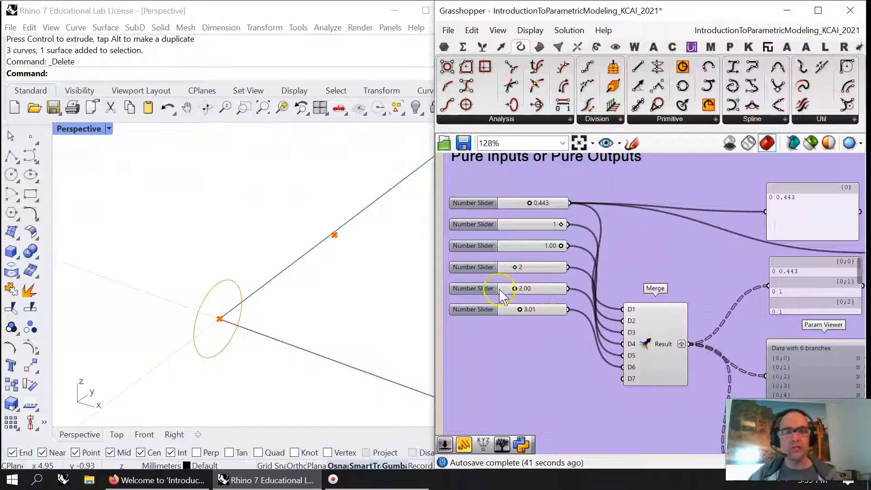
right_drag(748, 333, 788, 321)
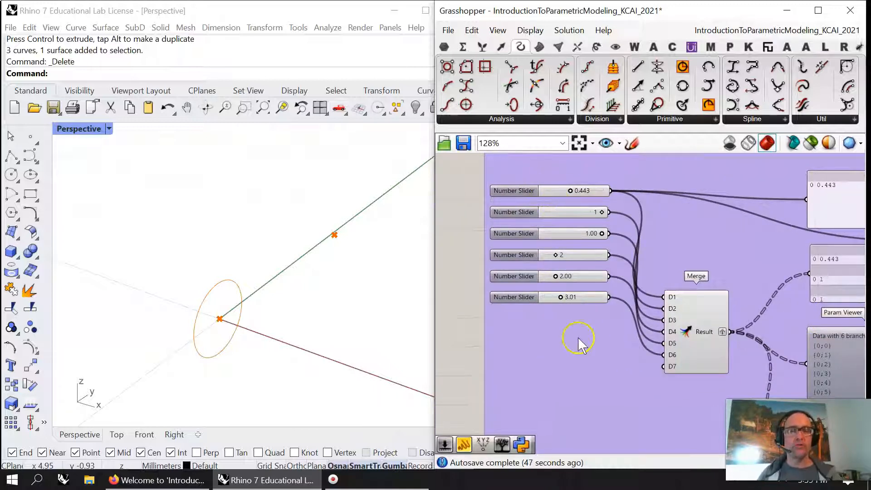
Step: Add a default Number Slider and an integer Number Slider set to 1 below the existing sliders in the unique components group
click(444, 46)
drag(661, 69, 561, 335)
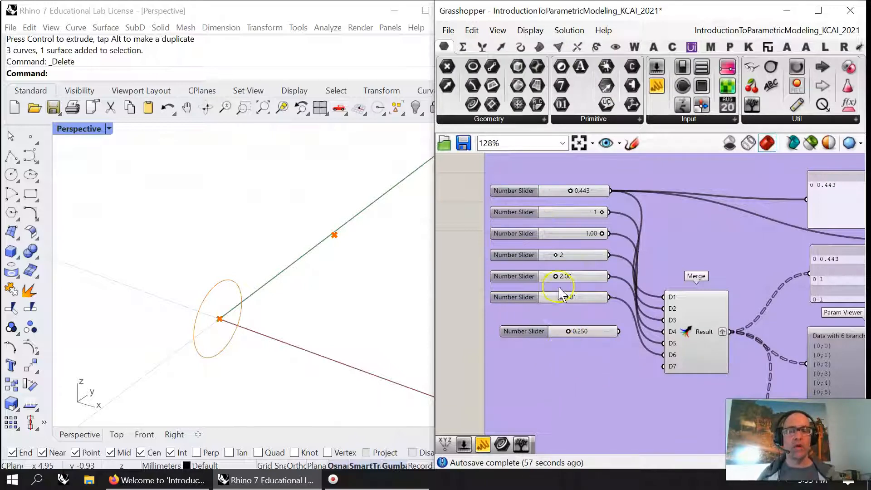
double_click(552, 362)
text(1)
key(Return)
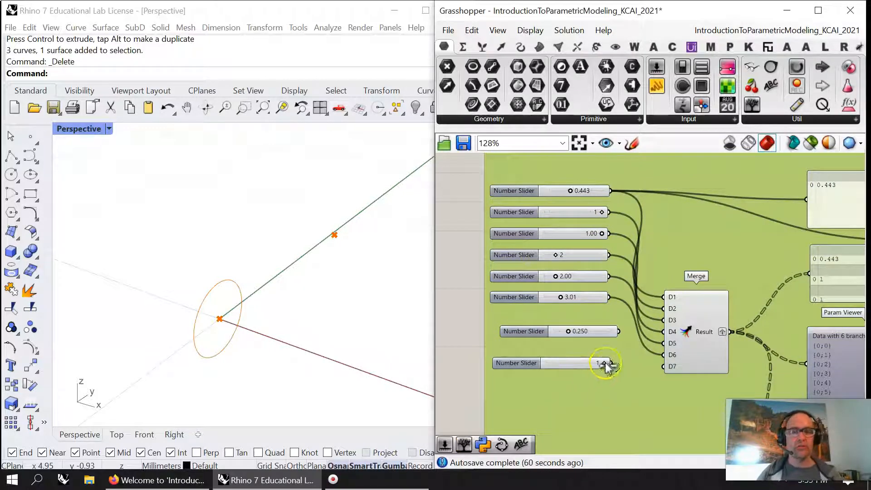
Step: Add a two-decimal Number Slider starting at 1.00 below the integer slider and lower its value to 0.59
double_click(565, 398)
text(1)
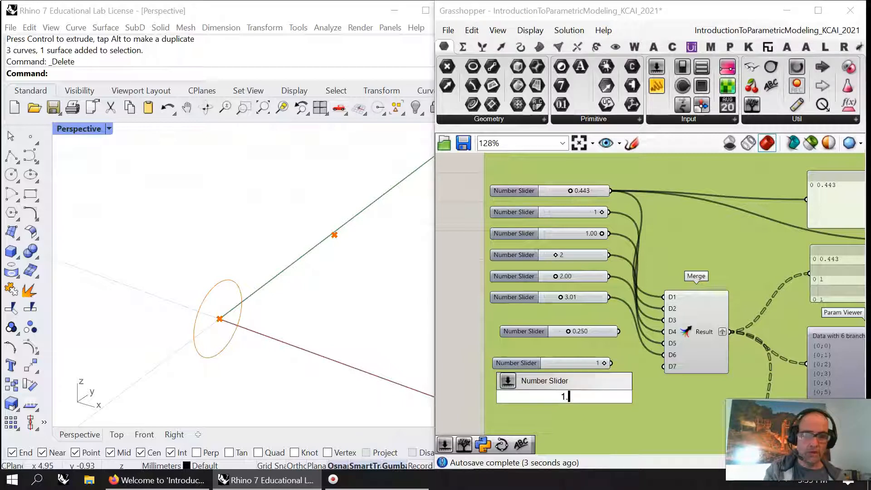
key(Return)
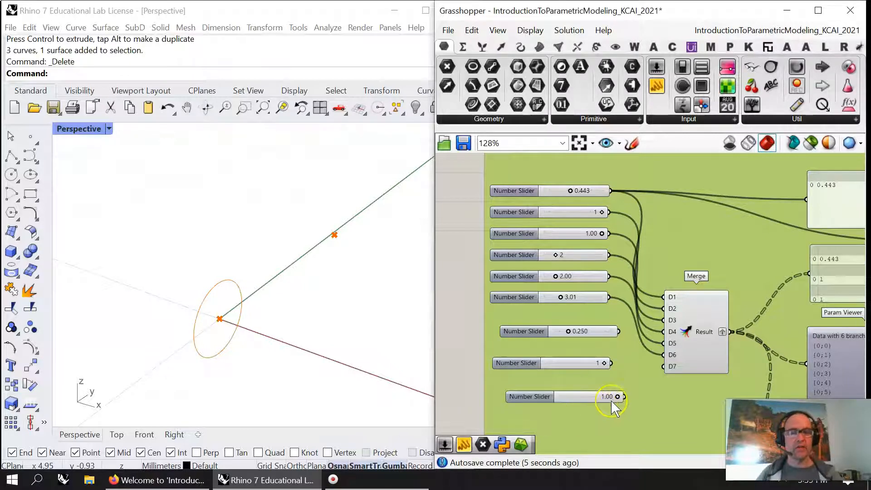
drag(618, 398, 573, 391)
Step: Add an integer Number Slider starting at 2 below the 0.59 slider and raise its value to 10
double_click(563, 403)
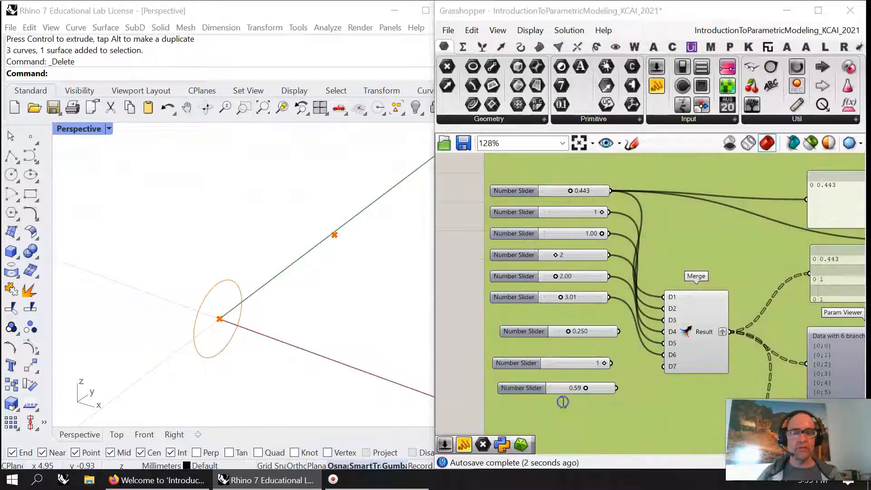
text(2)
key(Return)
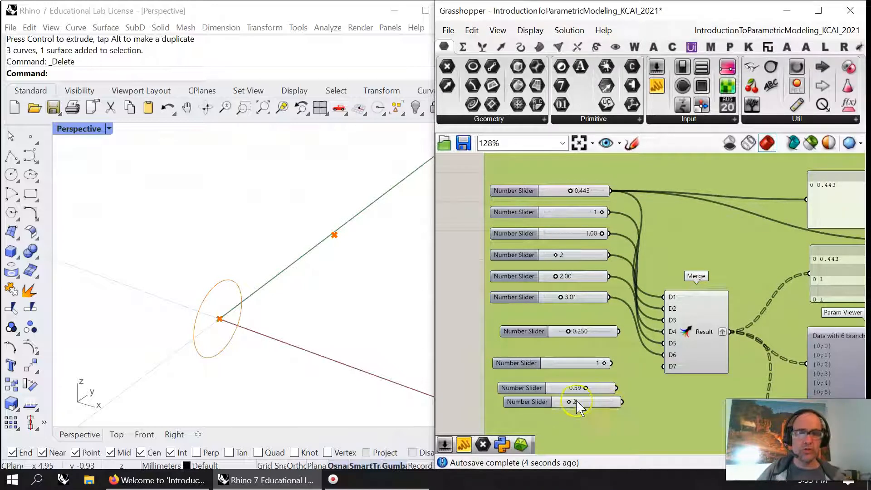
drag(571, 404, 622, 406)
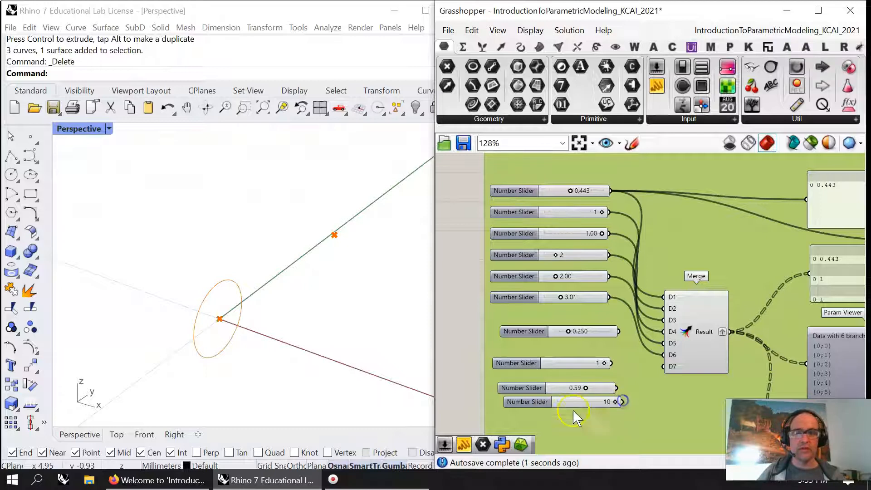
Step: Add a two-decimal Number Slider starting at 2.99 below the integer 10 slider and change its value to 5.03
double_click(574, 429)
text(2.99)
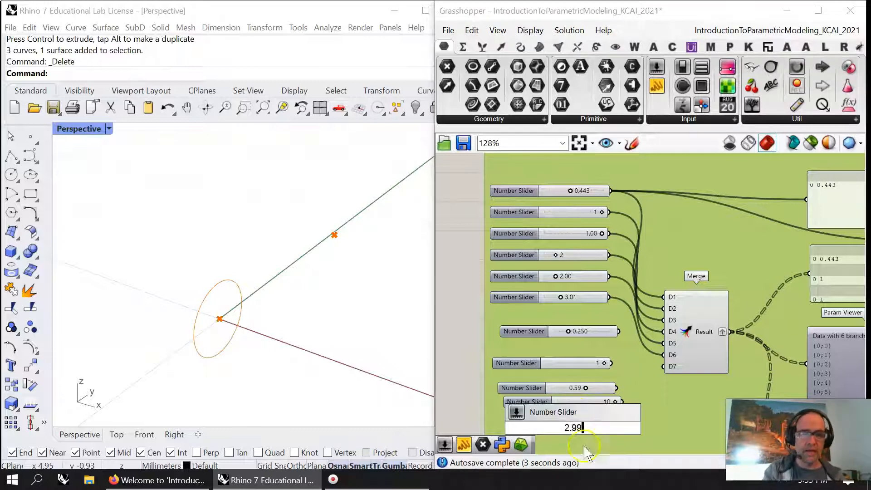
key(Return)
drag(583, 427, 619, 438)
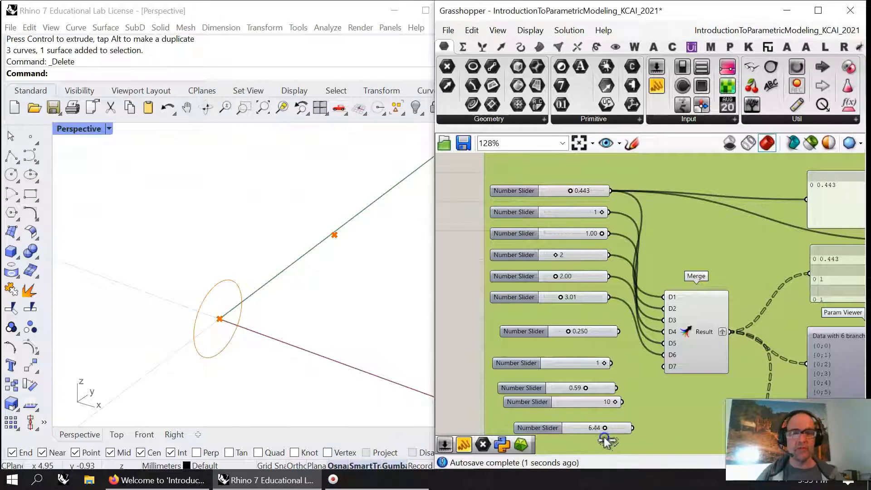
Step: Add a Number Slider with the range 12.98..34.67 and place it directly below the 5.03 slider
right_drag(606, 454, 590, 374)
double_click(563, 385)
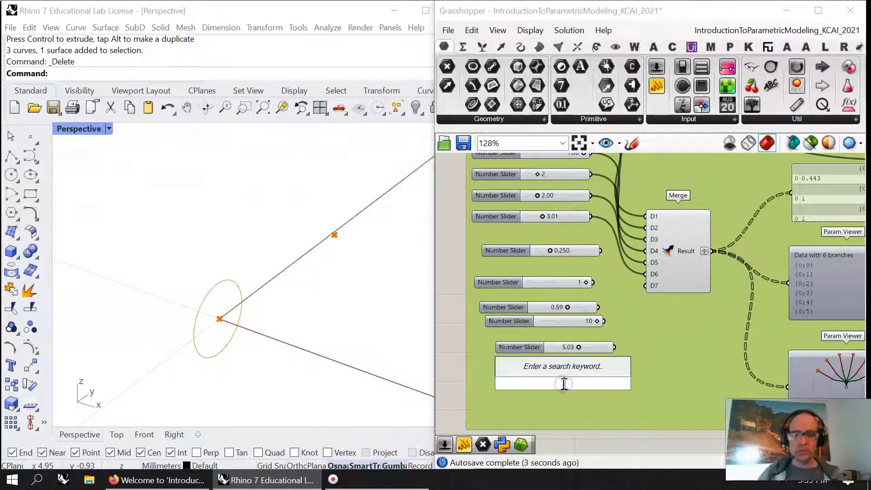
text(12)
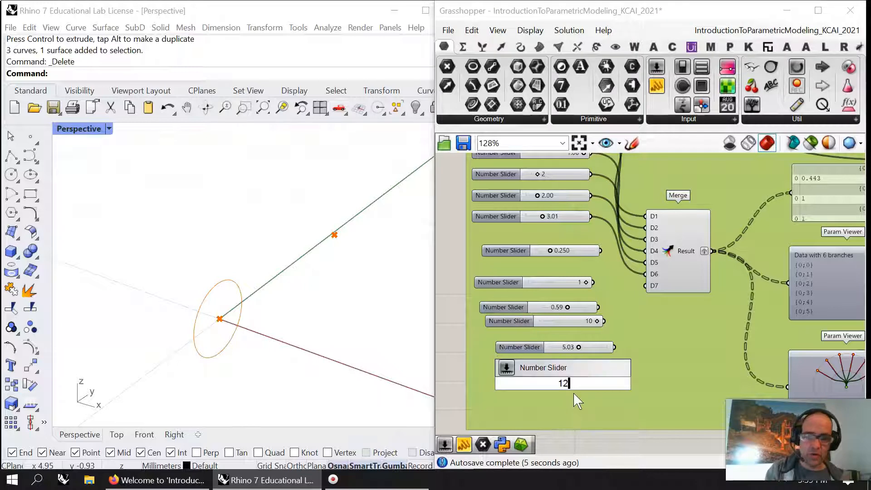
text(.98)
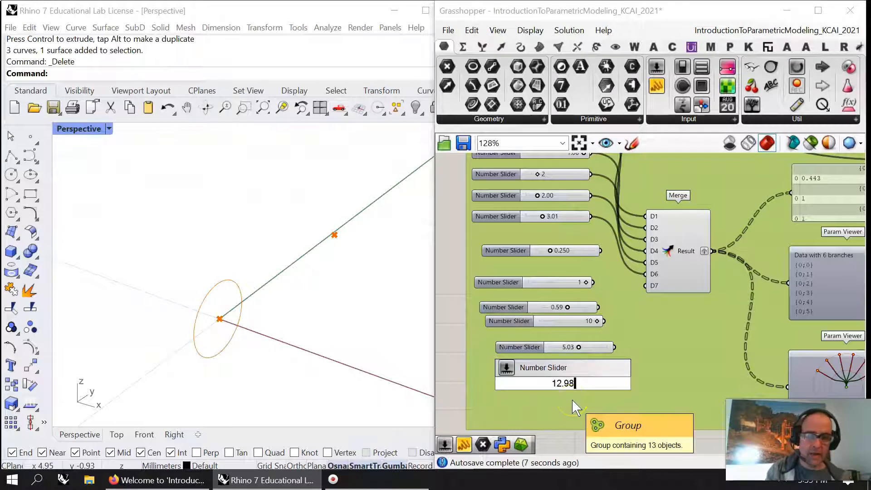
text(..34.67)
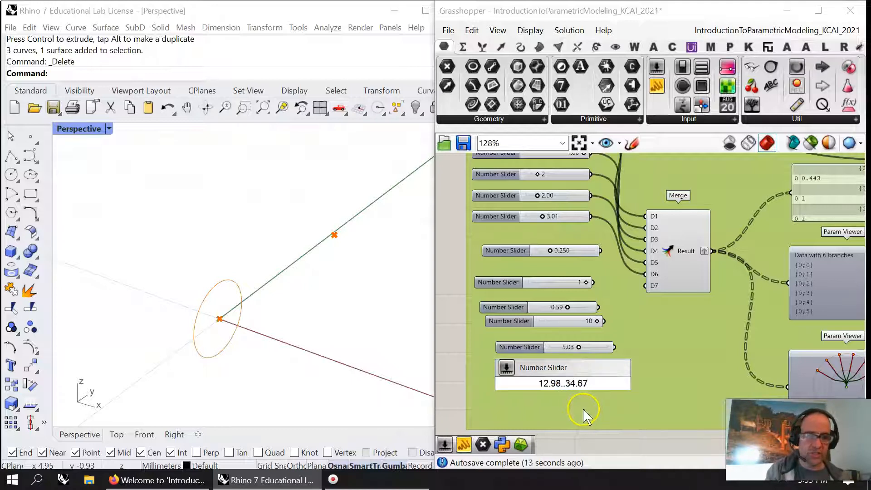
key(Return)
mouse_move(559, 384)
mouse_down()
mouse_move(588, 385)
mouse_move(559, 369)
mouse_up()
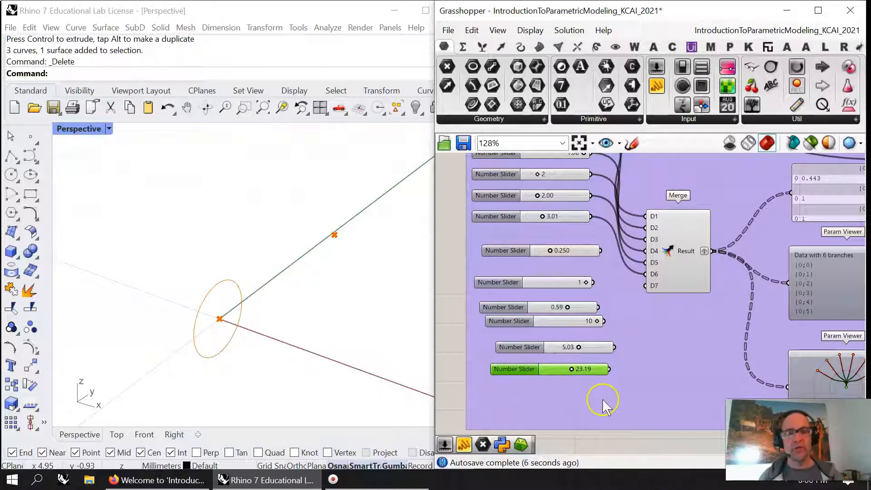
Step: Delete all the unconnected practice Number Sliders below the ones that feed Merge
click(571, 401)
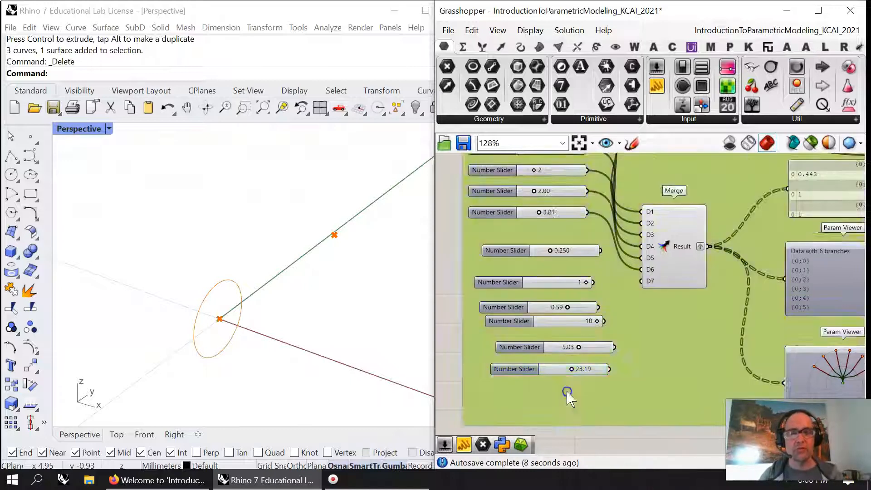
drag(444, 227, 625, 402)
key(Delete)
Step: Locate the Merge component in the component palette and examine the panels and Param Viewers fed by its output
right_drag(588, 272, 583, 331)
click(661, 322)
drag(661, 322, 661, 314)
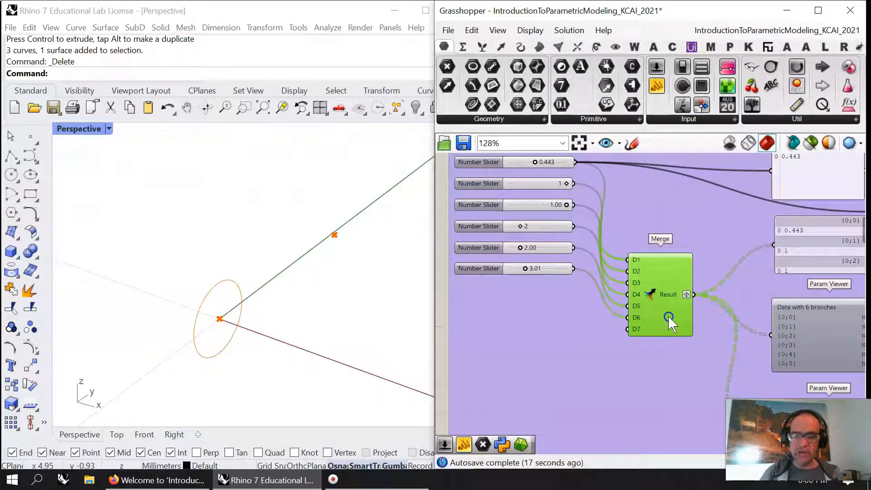
ctrl+alt+click(664, 312)
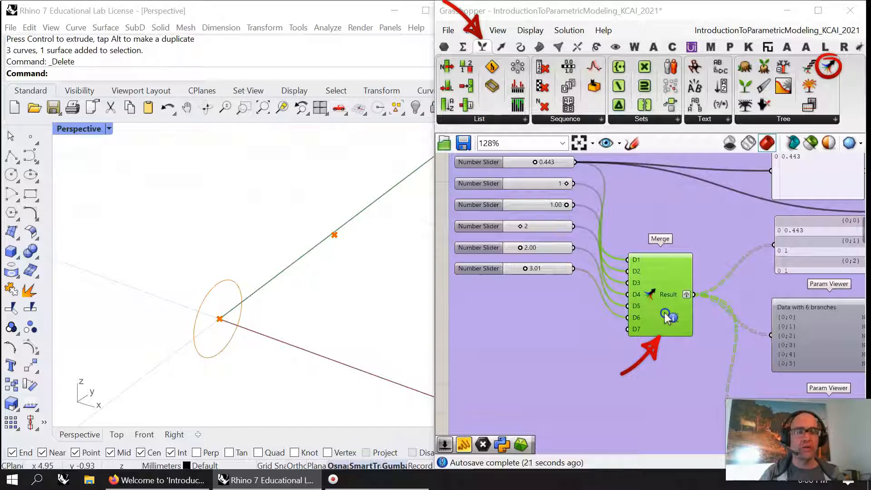
right_drag(735, 349, 607, 328)
scroll(635, 332, down, 4)
right_drag(669, 341, 637, 315)
scroll(640, 264, up, 3)
right_drag(597, 280, 690, 301)
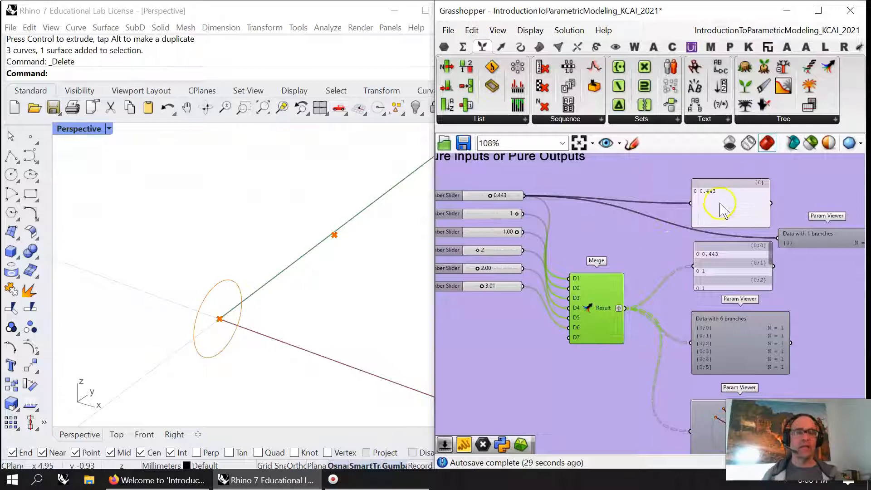
Step: Flatten the Merge component's Result output, switch the flattening off again, and check the connected panel and Param Viewers
right_click(618, 311)
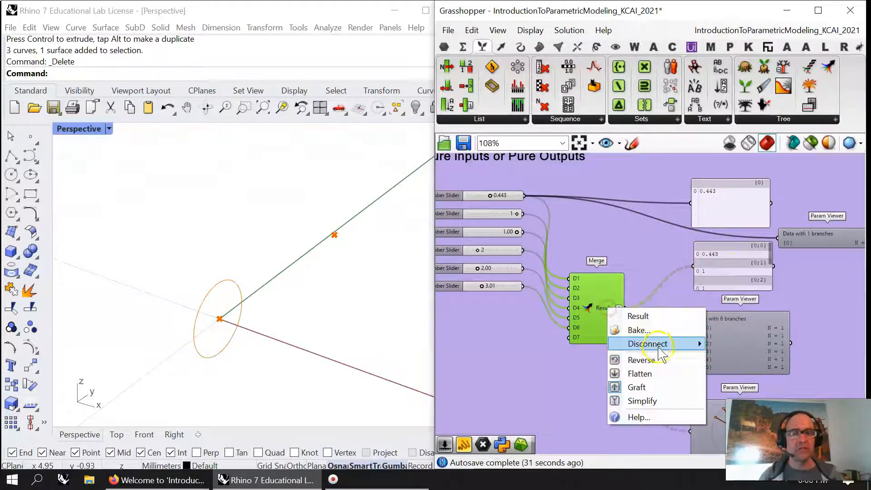
click(643, 373)
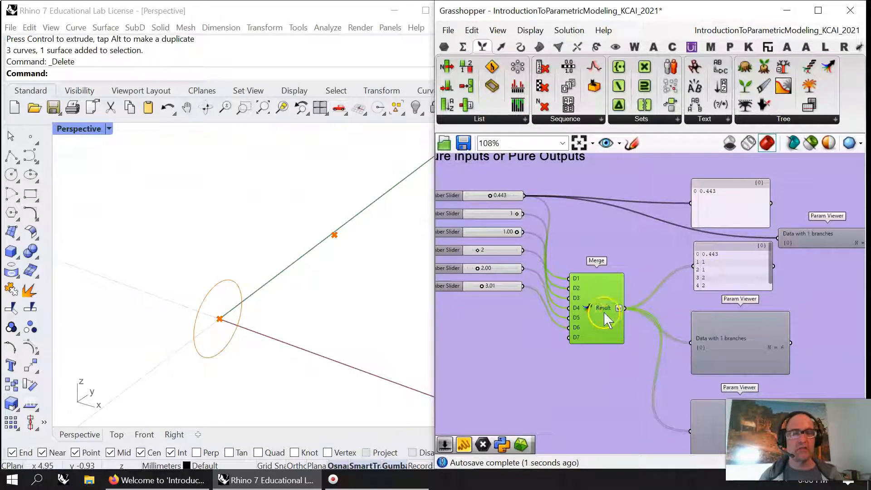
right_click(618, 309)
click(638, 374)
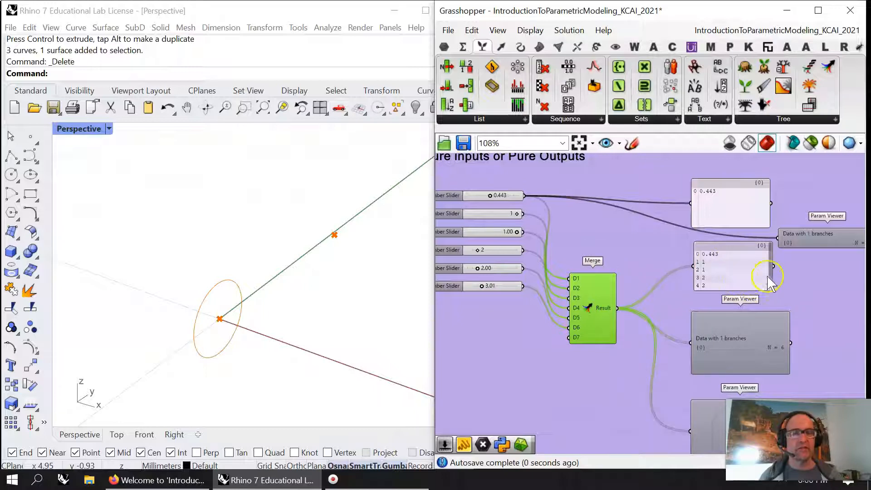
mouse_move(736, 391)
right_down()
mouse_move(716, 317)
mouse_move(726, 312)
mouse_move(685, 394)
right_up()
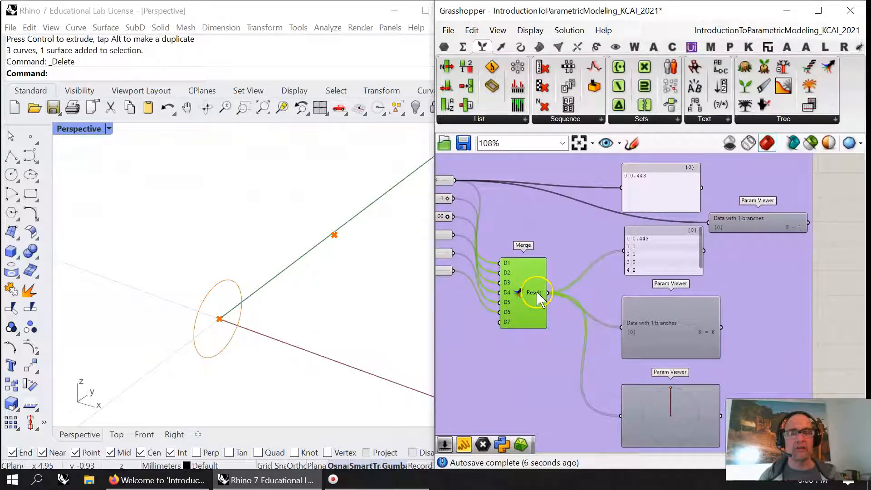
right_drag(554, 395, 553, 321)
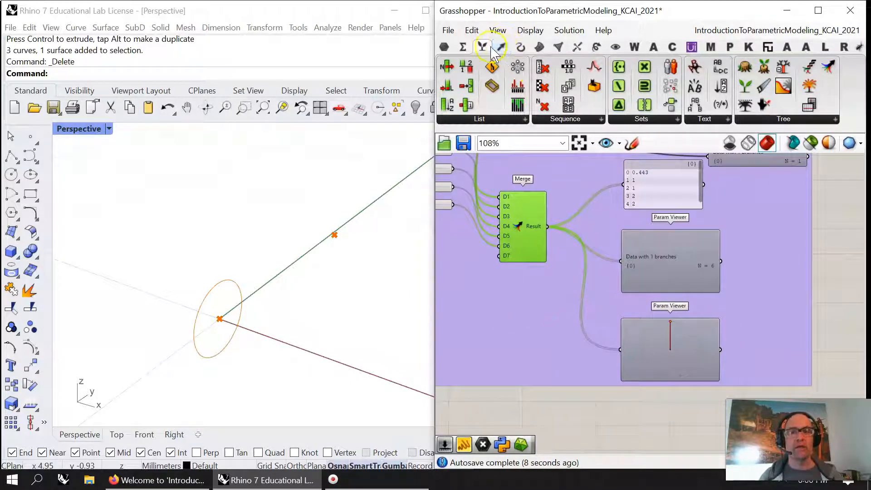
Step: Add a Path Mapper below the Merge component and connect the Result output to it
click(782, 125)
drag(801, 261, 529, 348)
drag(547, 227, 511, 346)
drag(547, 226, 499, 347)
Step: View the Path Mapper's empty mapping editor, close it, and create a flatten mapping instead
double_click(529, 347)
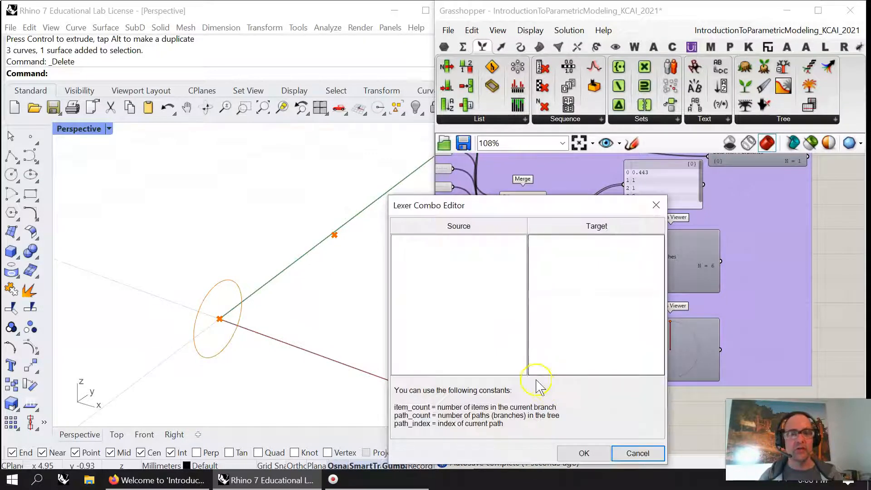
click(657, 203)
right_click(524, 341)
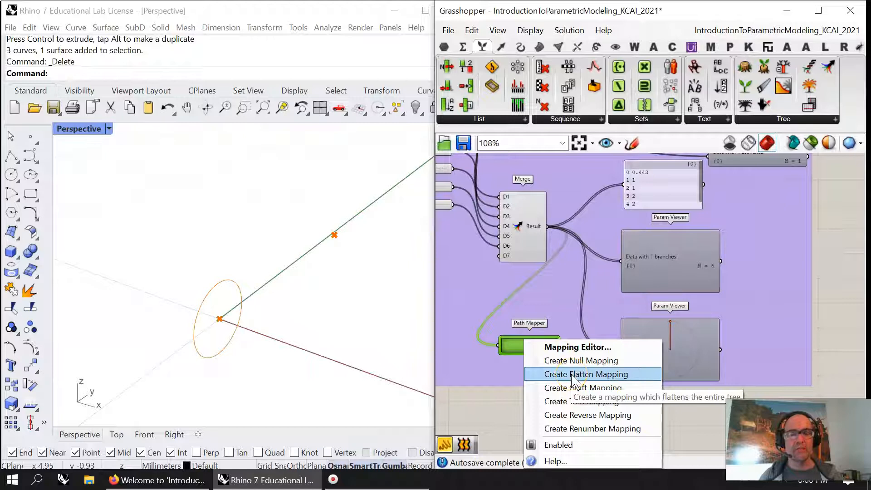
click(573, 374)
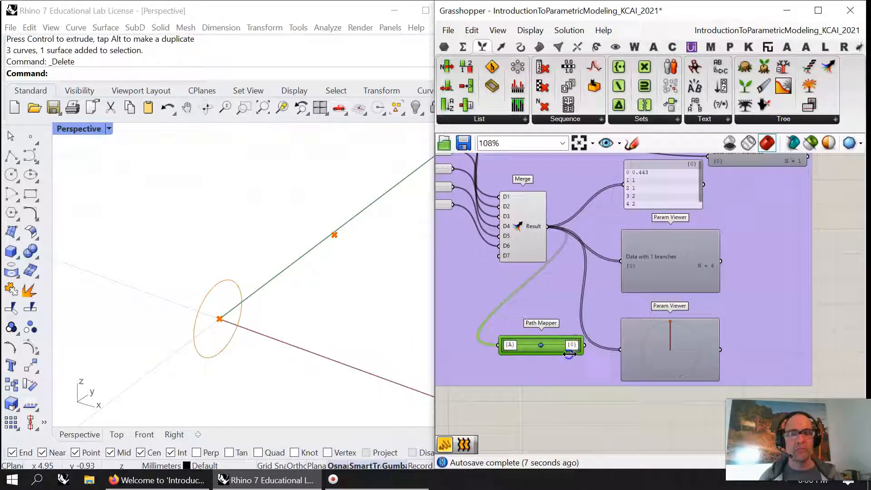
Step: Graft the Merge component's Result output and create a null mapping in the Path Mapper
right_click(538, 227)
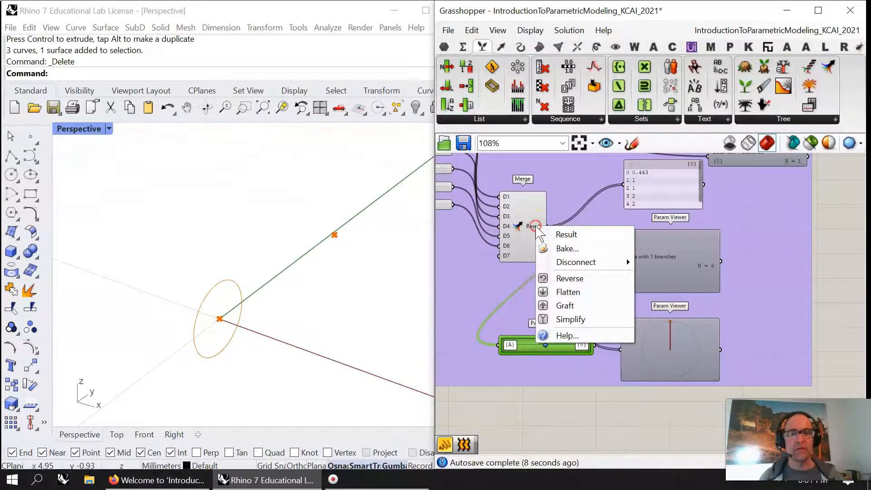
click(564, 305)
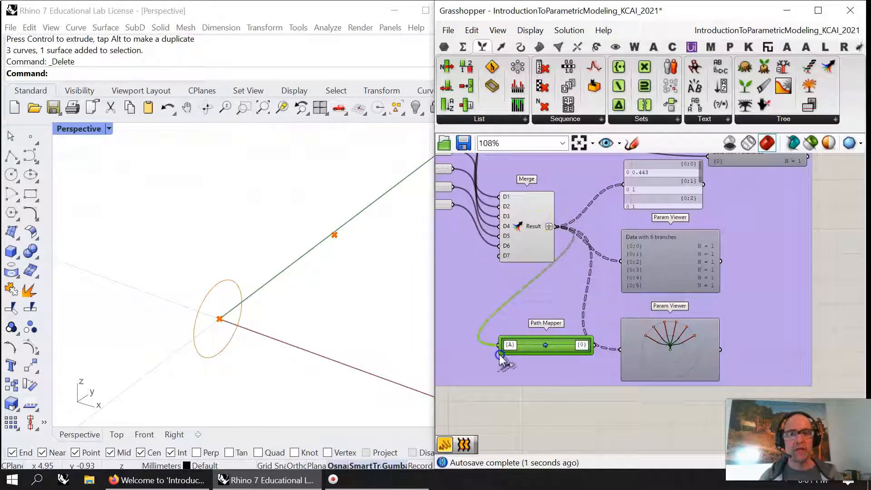
right_click(546, 346)
click(586, 360)
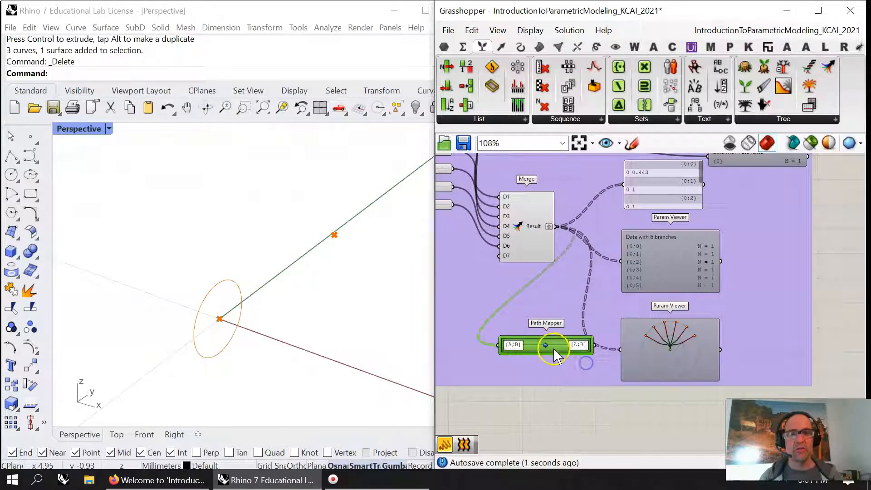
Step: Create a flatten mapping from {A;B} to {0} in the Path Mapper and move the component closer to Merge
right_click(554, 356)
click(601, 376)
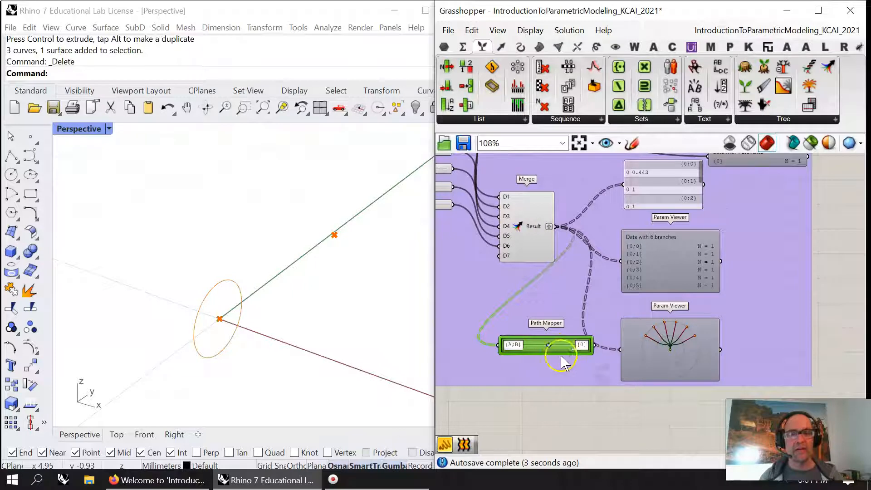
drag(551, 344, 573, 310)
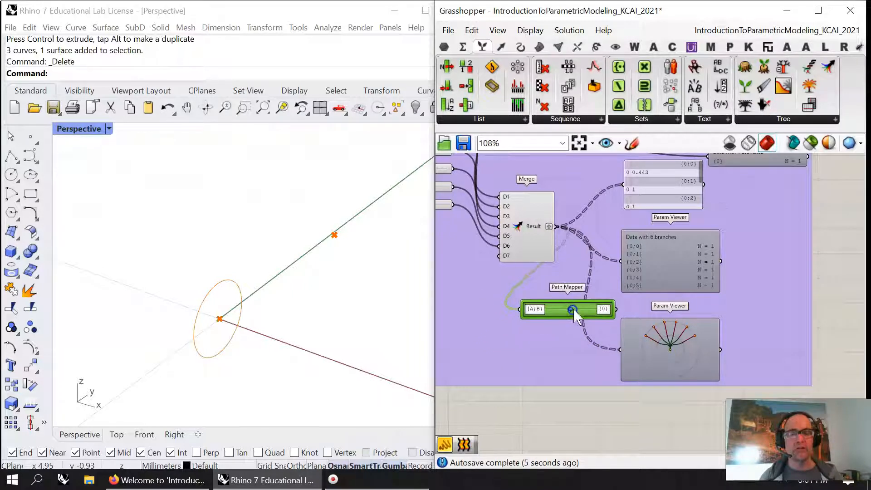
Step: Flatten the Result output of the Merge component in the unique components group
scroll(573, 308, down, 4)
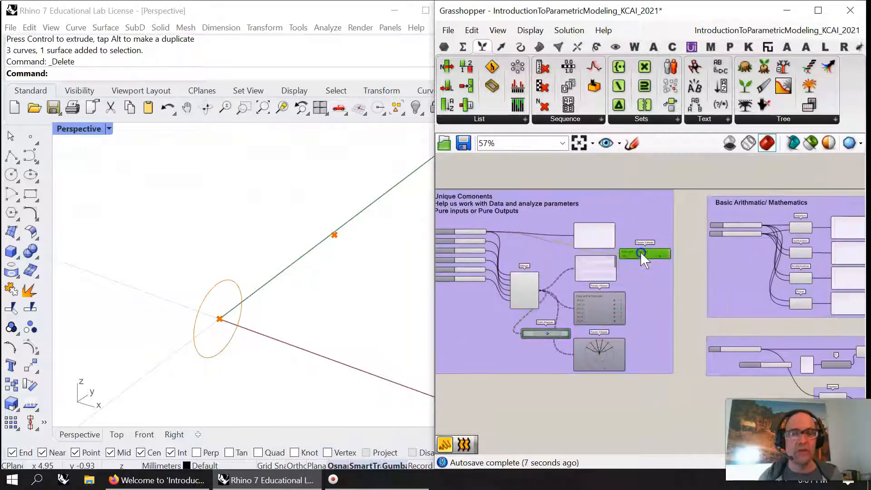
right_drag(651, 275, 581, 276)
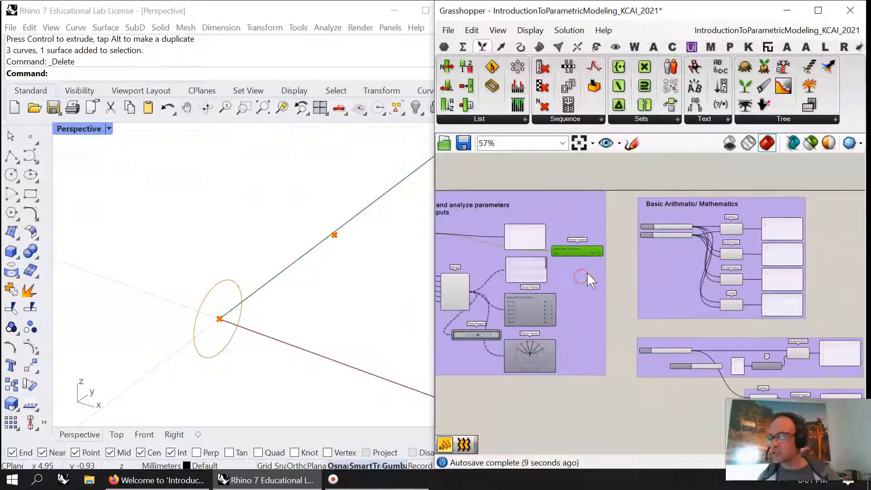
click(583, 285)
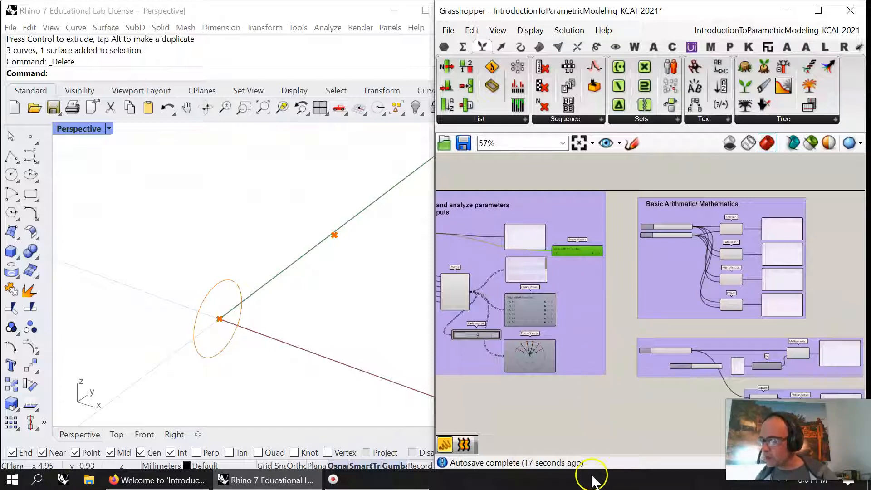
scroll(626, 335, up, 3)
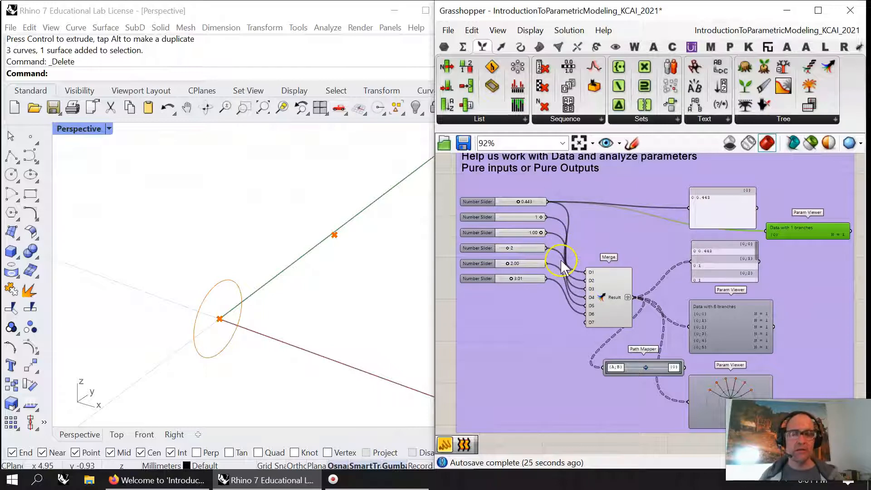
right_click(621, 297)
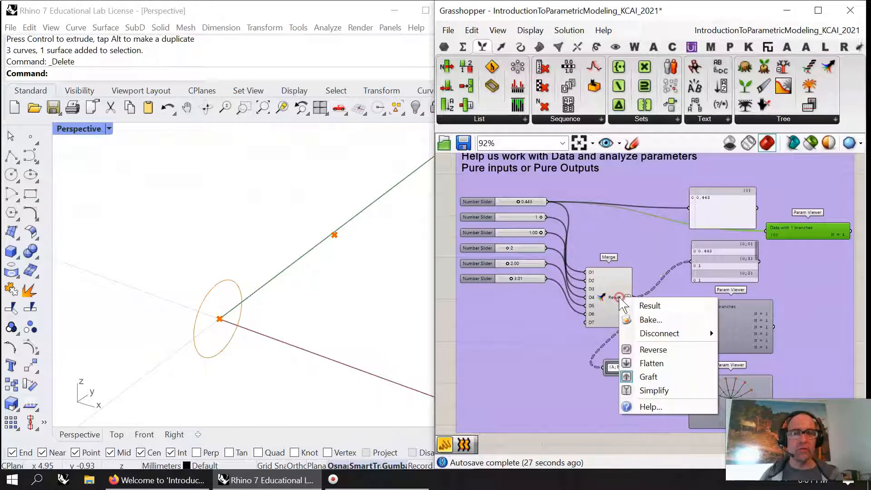
click(646, 362)
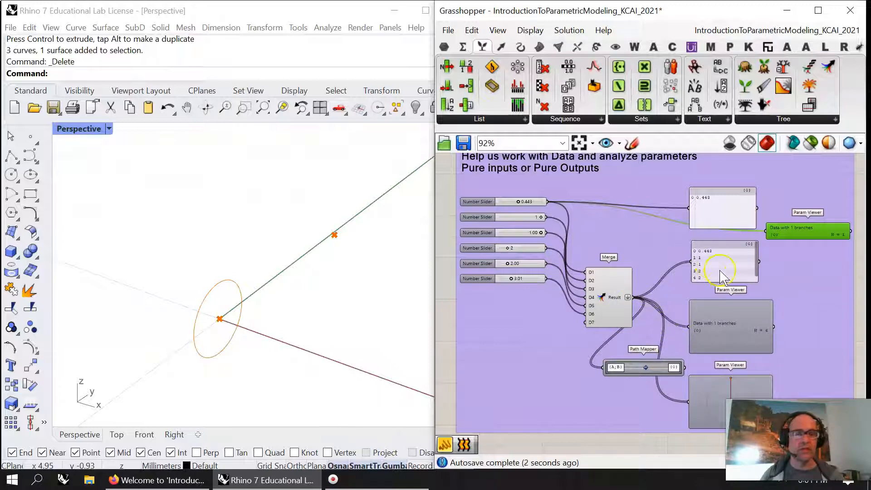
Step: Graft the Result output of the Merge component so each input value gets its own branch
click(726, 285)
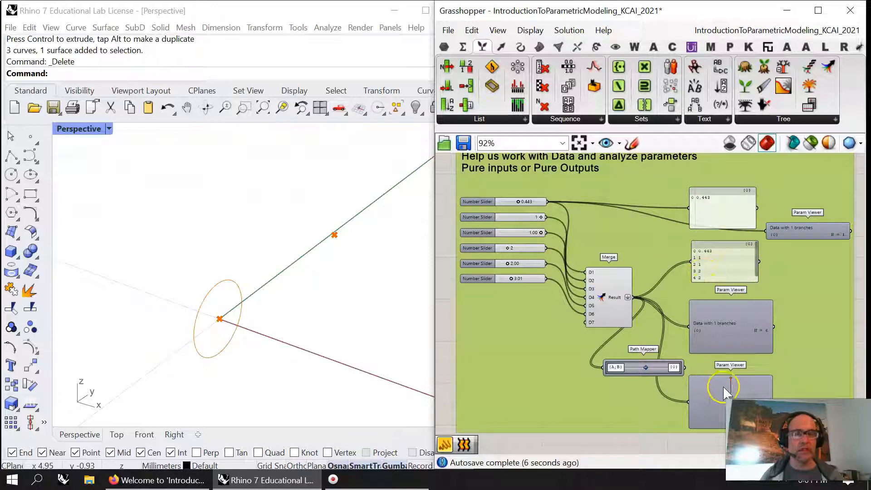
right_click(615, 300)
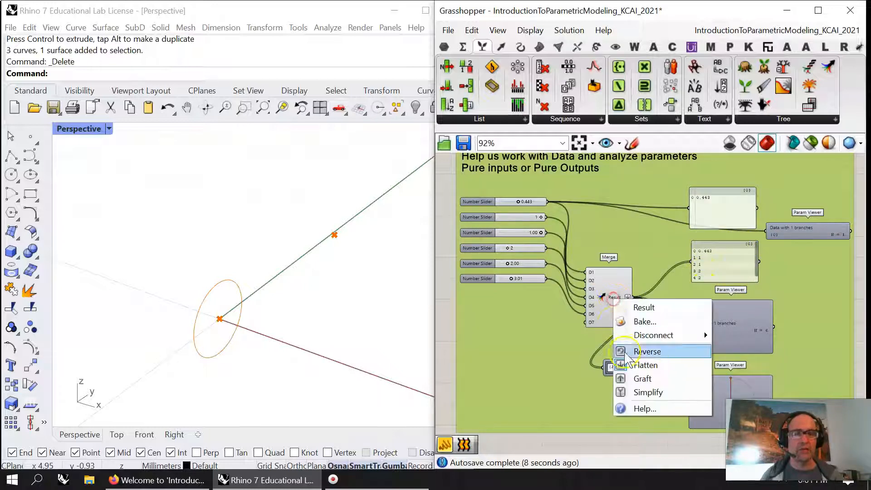
click(645, 377)
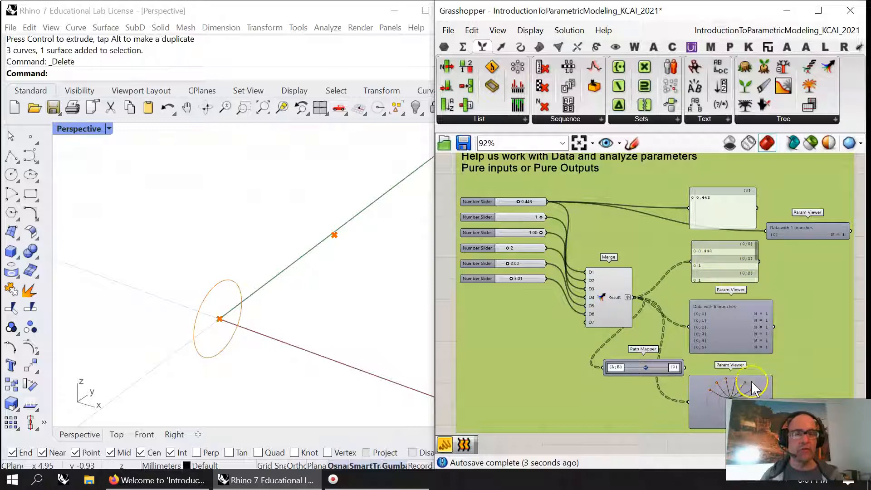
Step: Create a graft mapping from {A;B}(i) to {A;B;i} in the Path Mapper
scroll(722, 407, up, 5)
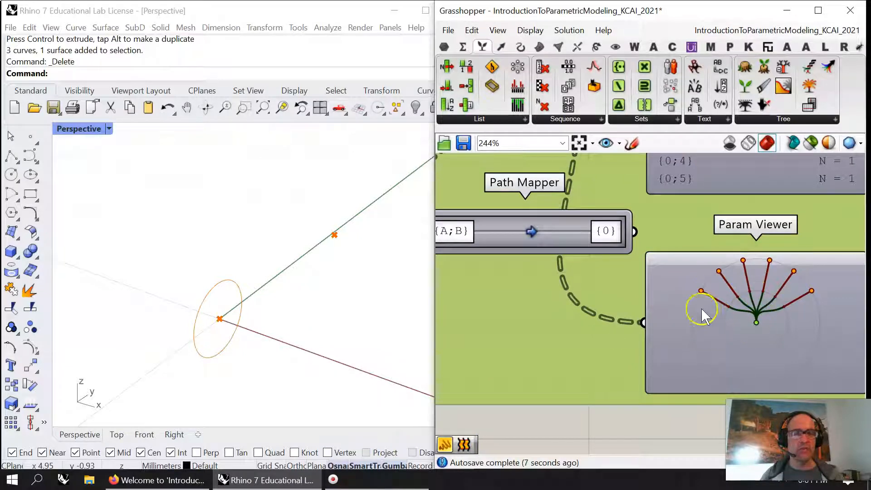
right_drag(526, 262, 551, 305)
right_drag(608, 314, 612, 384)
right_click(604, 321)
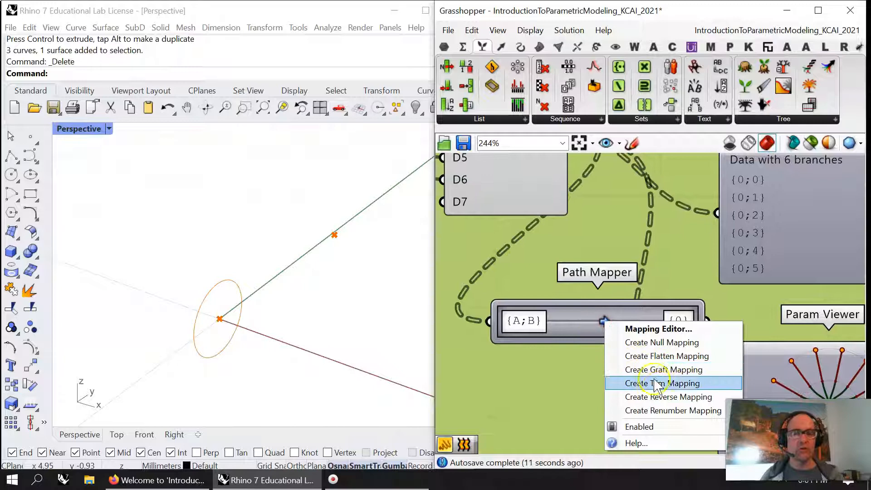
click(654, 368)
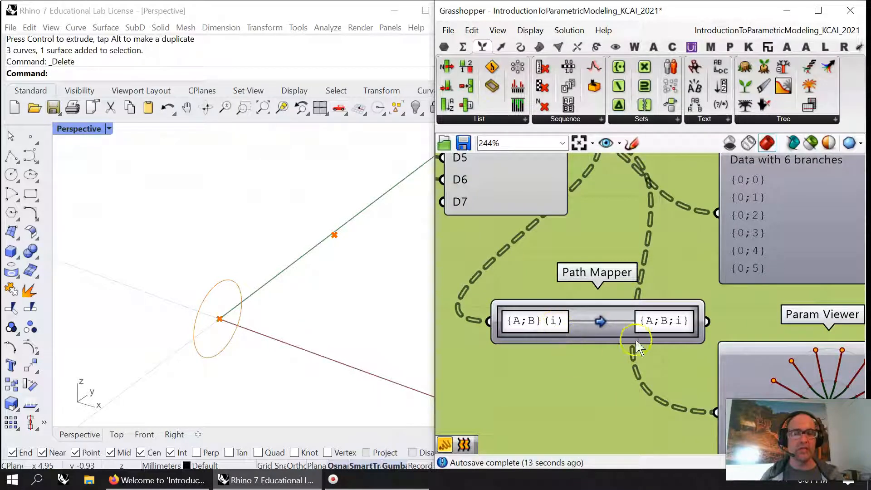
Step: View the graft mapping's source and target expressions in the Path Mapper's editor, then close it without changes
right_drag(682, 364, 632, 311)
double_click(552, 273)
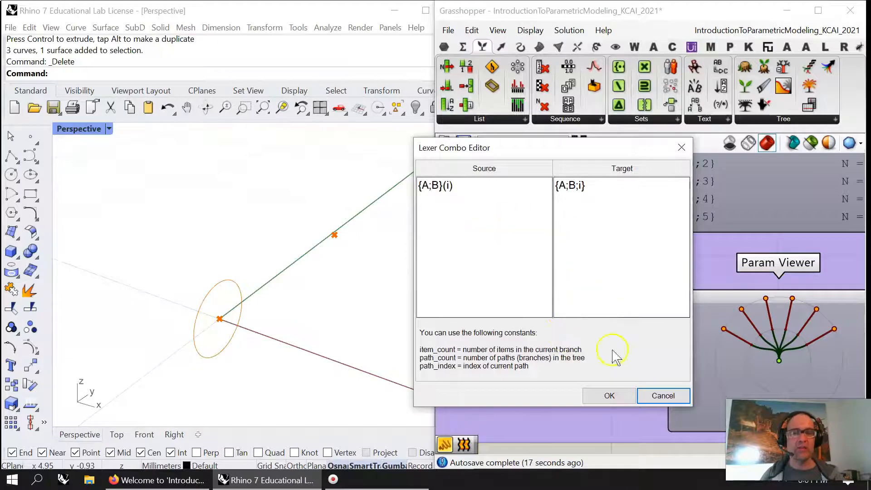
click(681, 147)
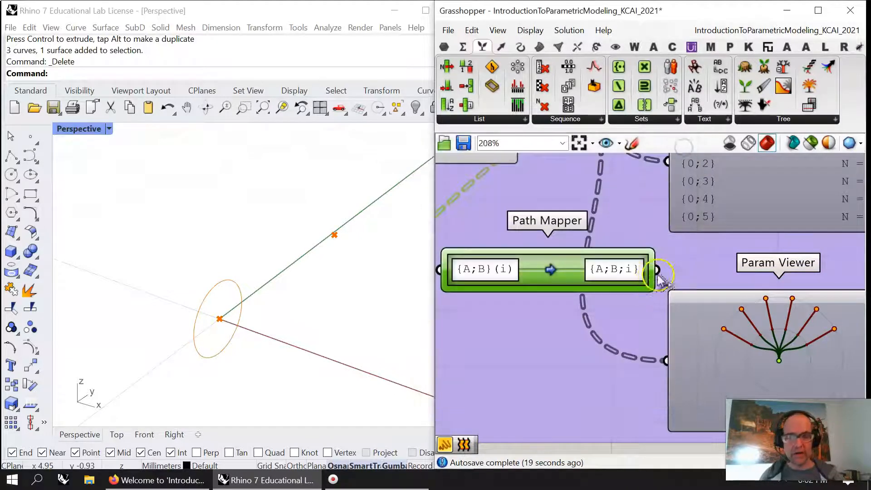
Step: Widen the Grasshopper window to cover the whole screen and bring the basic arithmetic group into view
scroll(681, 282, down, 5)
right_drag(696, 313, 591, 312)
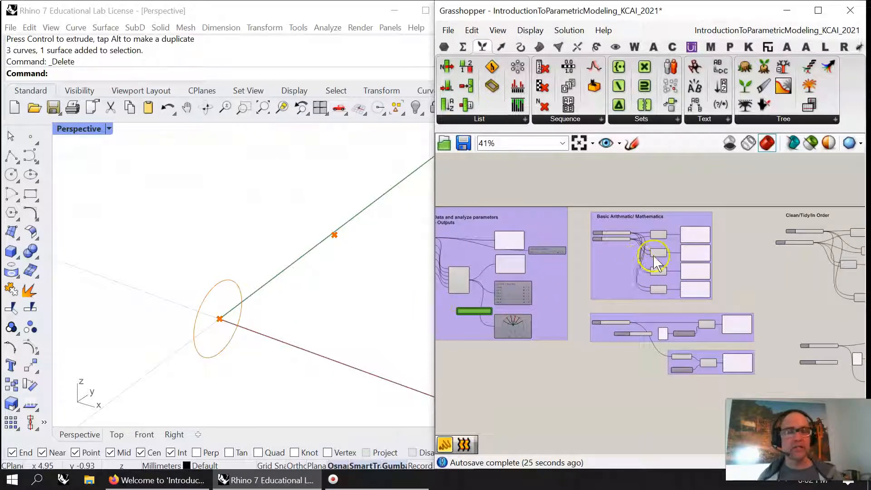
scroll(653, 257, up, 5)
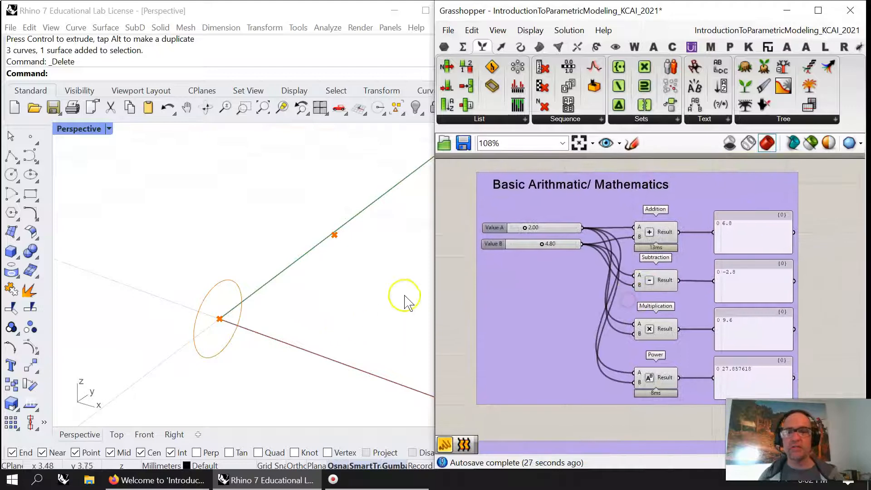
drag(430, 319, 4, 288)
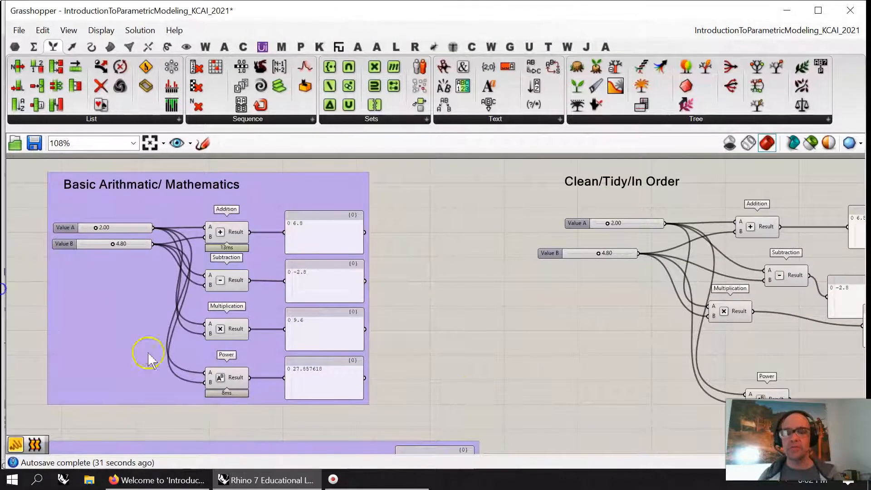
right_drag(444, 365, 774, 364)
scroll(610, 349, up, 1)
right_drag(610, 349, 579, 377)
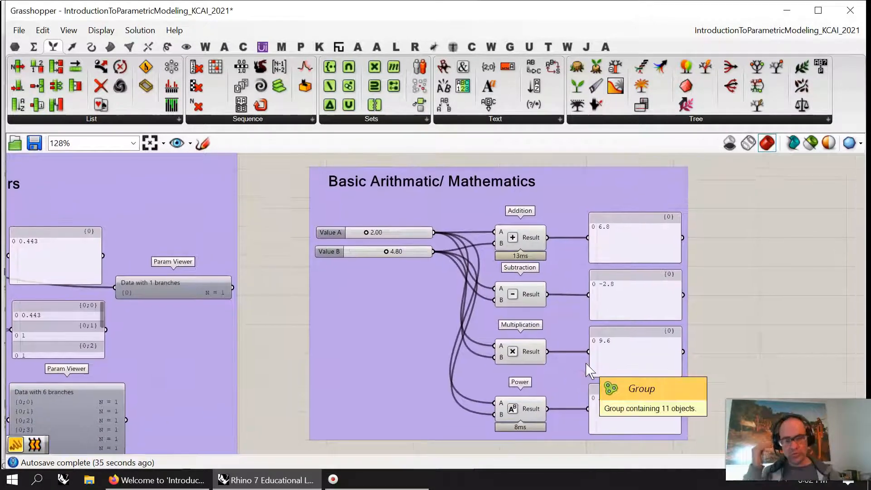
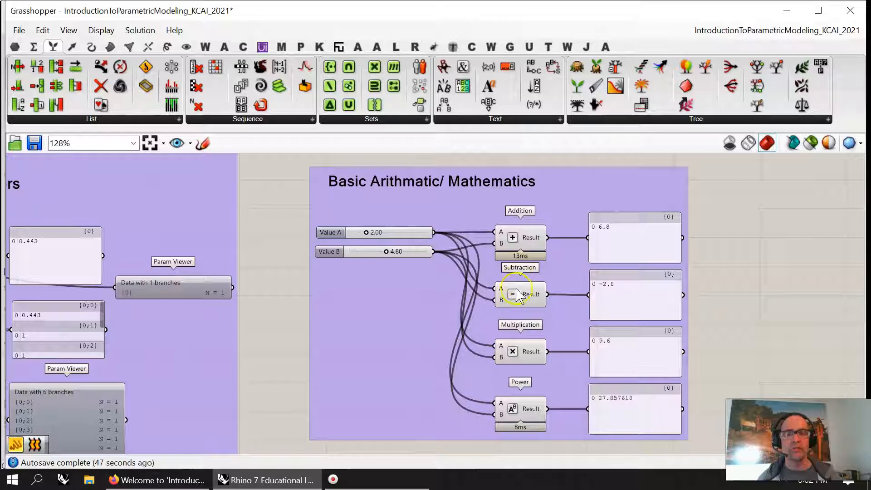
Step: Increase the Value B slider in the basic arithmetic group and view the radius calculation groups below it
right_drag(527, 355, 511, 283)
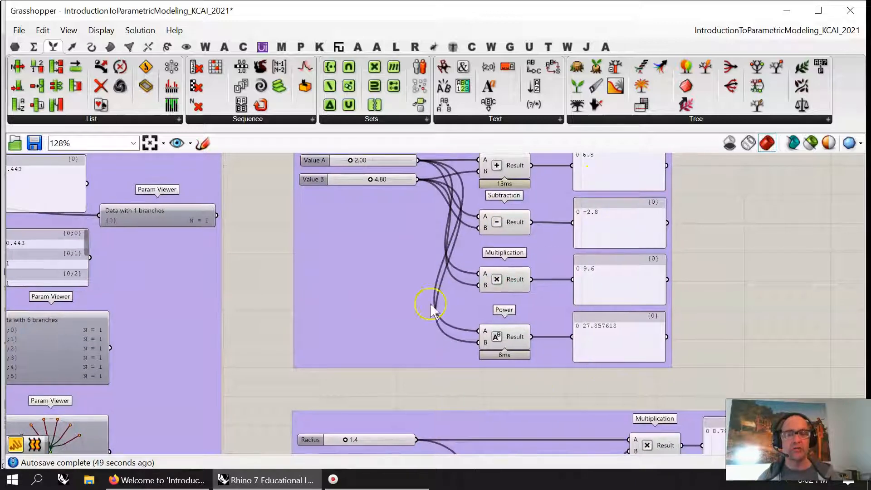
mouse_move(370, 179)
mouse_down()
mouse_move(356, 179)
mouse_move(375, 180)
mouse_up()
right_drag(479, 348, 474, 211)
scroll(487, 225, down, 1)
right_drag(523, 354, 501, 315)
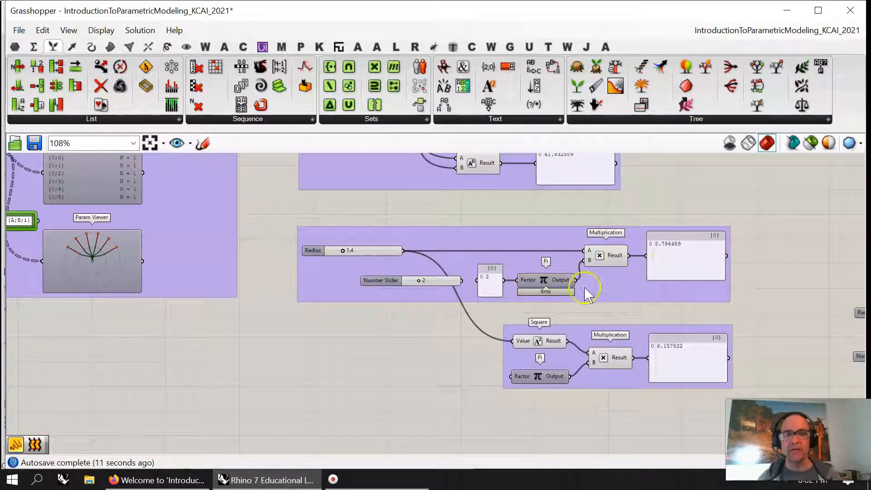
Step: Examine the loosely arranged, ungrouped arithmetic and radius definitions in the Clean/Tidy/In Order section
scroll(662, 368, down, 5)
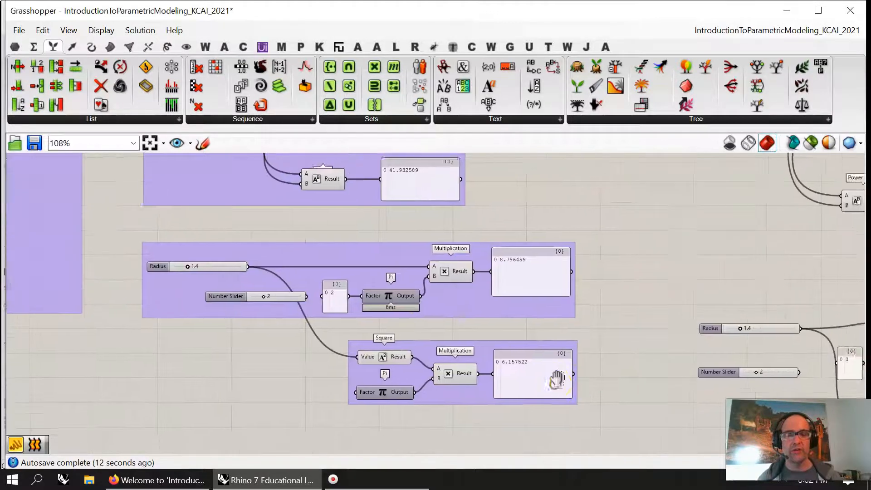
right_drag(674, 364, 549, 358)
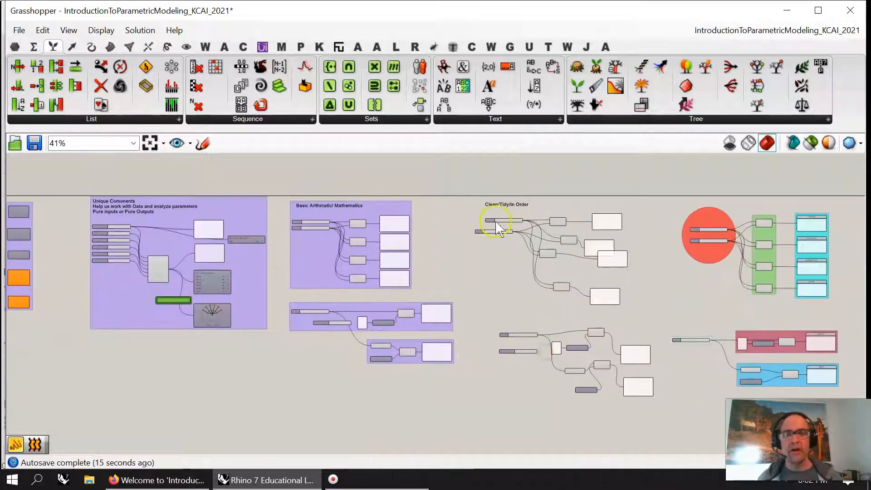
scroll(578, 224, up, 5)
right_drag(584, 308, 487, 317)
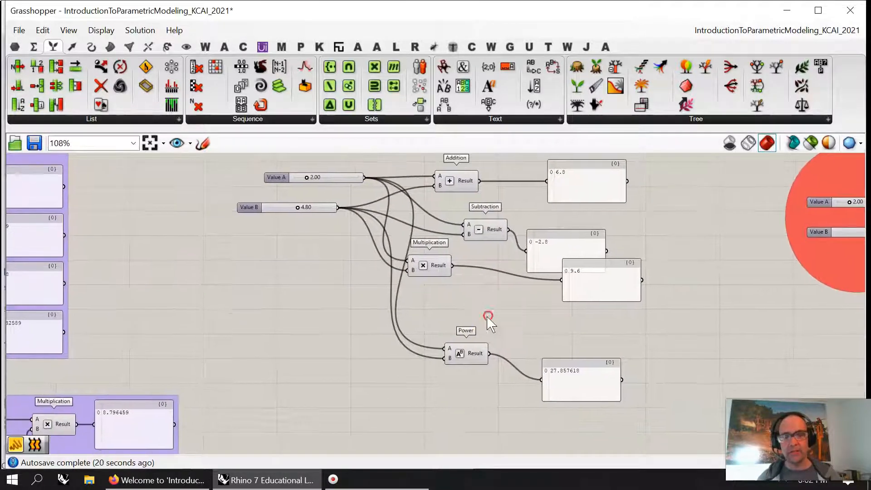
right_drag(507, 391, 496, 218)
scroll(519, 281, down, 3)
right_drag(562, 374, 476, 328)
Step: Examine the neatly arranged, colour-grouped and labelled versions of the arithmetic, circle length and circle area definitions
right_drag(631, 243, 435, 417)
scroll(529, 268, up, 4)
right_drag(562, 335, 533, 355)
scroll(550, 313, down, 1)
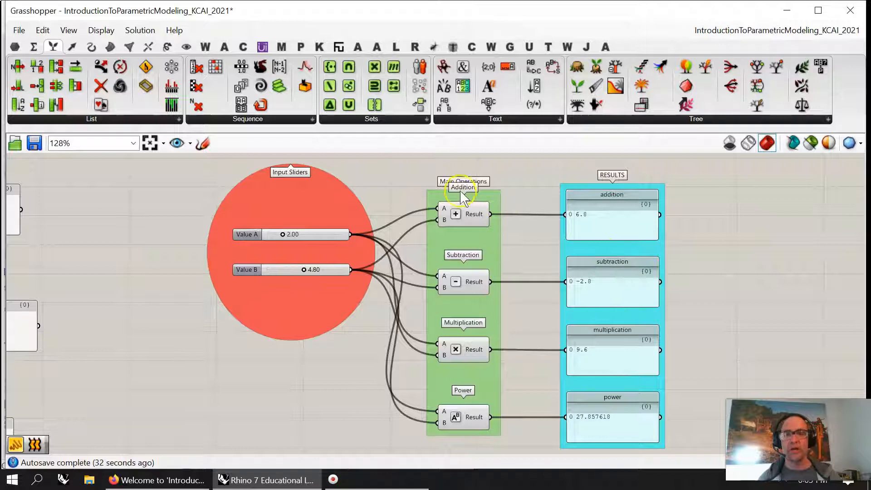
right_drag(474, 384, 498, 242)
scroll(498, 243, down, 3)
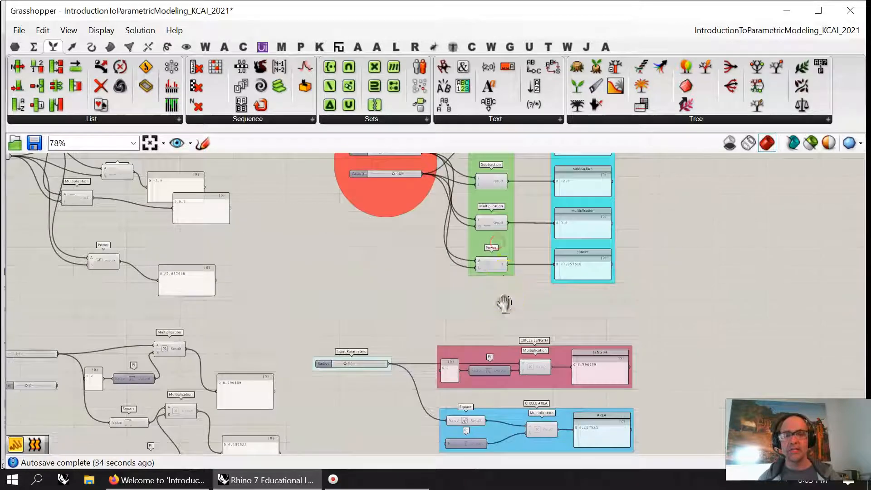
right_drag(504, 304, 498, 183)
scroll(512, 214, up, 2)
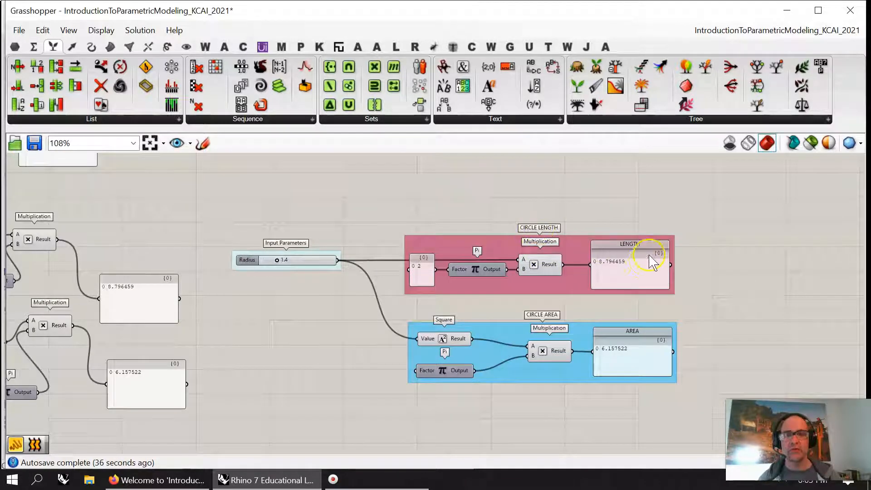
Step: Select all the colour-grouped arithmetic and circle definitions together, and fit the whole document in the canvas
scroll(508, 318, down, 5)
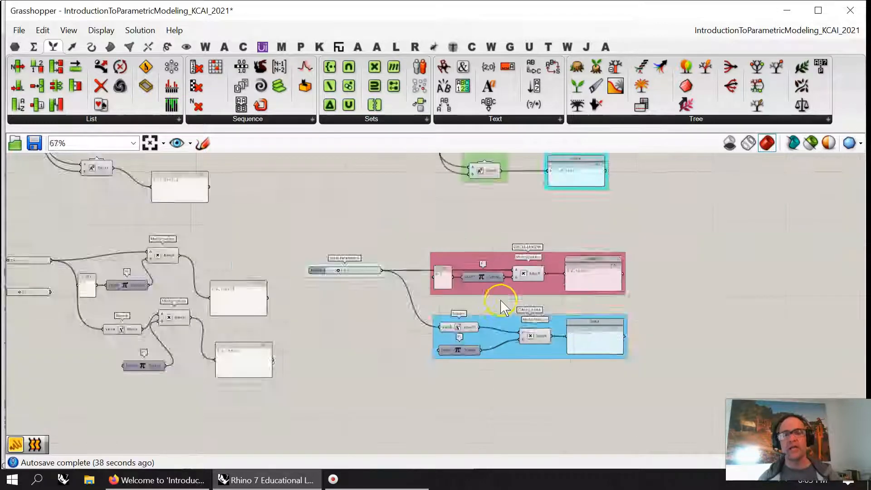
drag(573, 346, 407, 159)
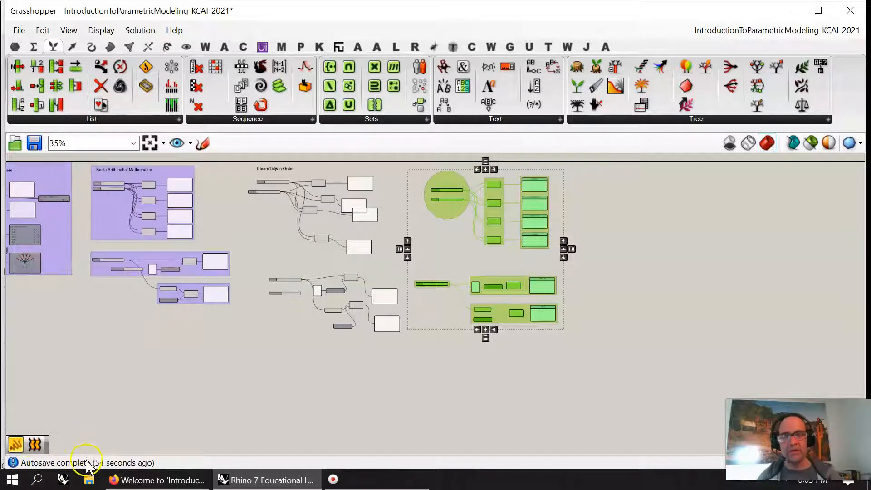
right_drag(257, 356, 468, 384)
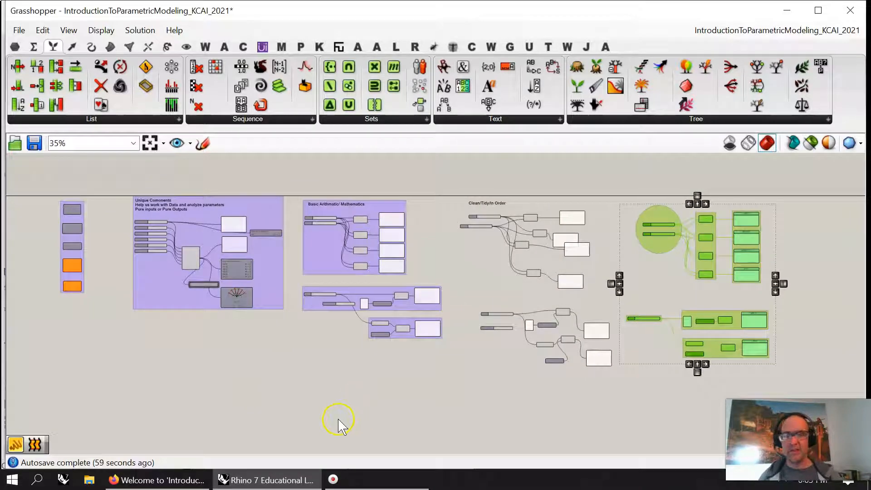
right_drag(349, 389, 353, 376)
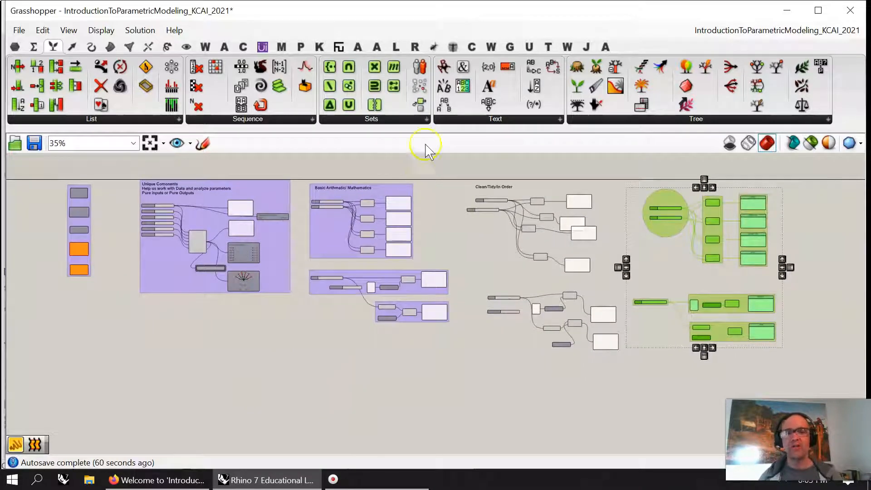
click(150, 143)
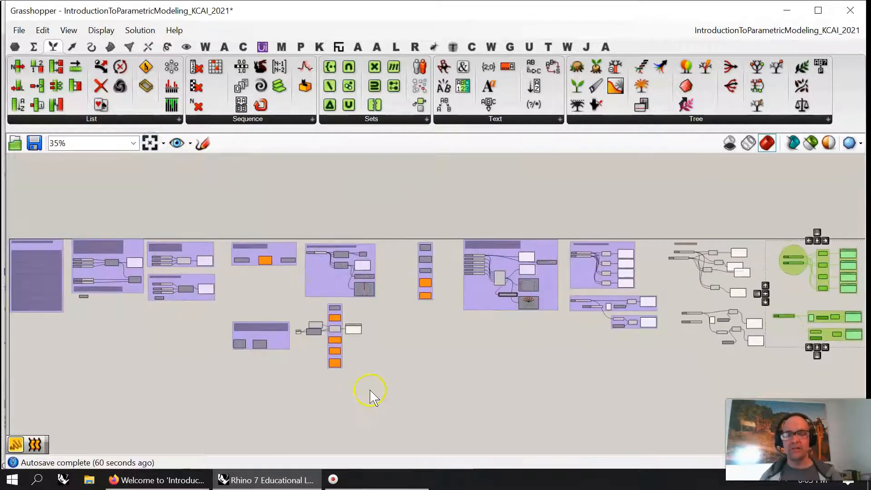
Step: Switch to Firefox, showing the YouTube video Welcome to 'Introduction to Parametric Modeling'
mouse_move(150, 484)
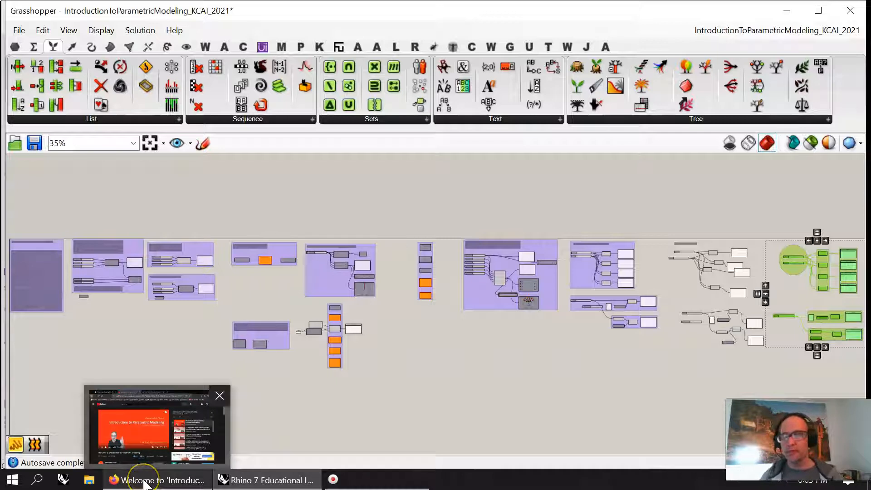
click(144, 481)
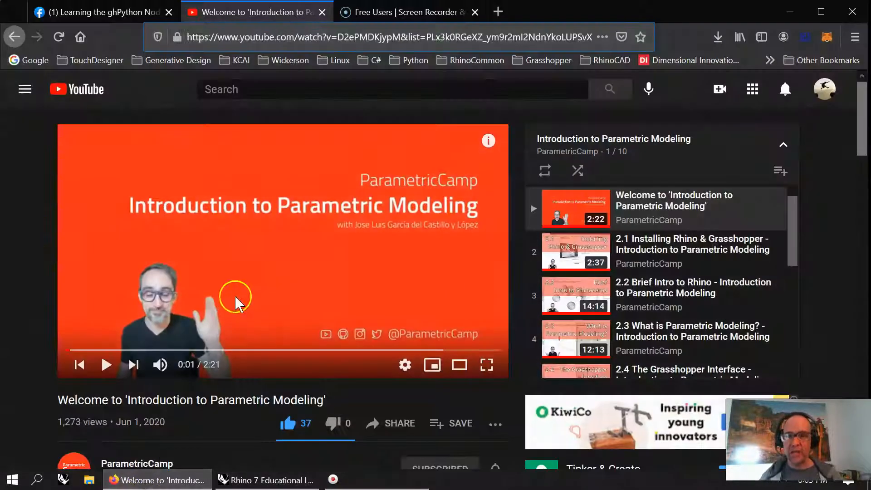